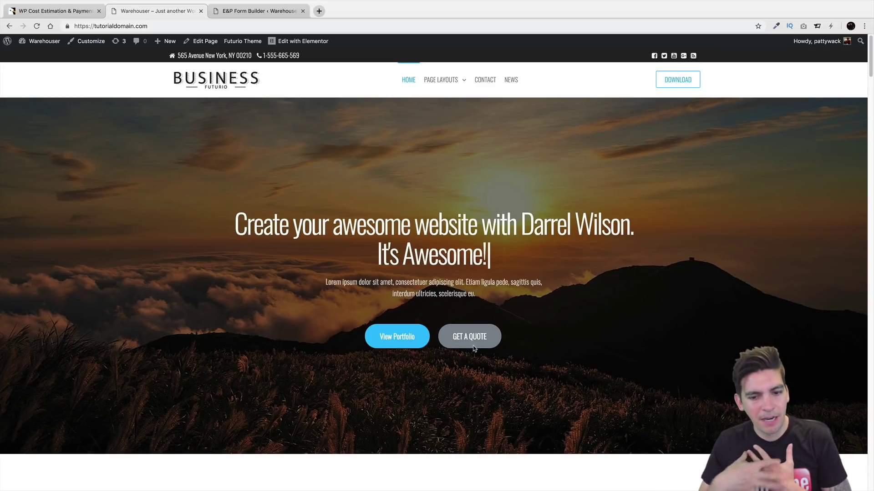
# Launch the cost calculator, pick Website as the project type and advance to Features
pyautogui.click(473, 347)
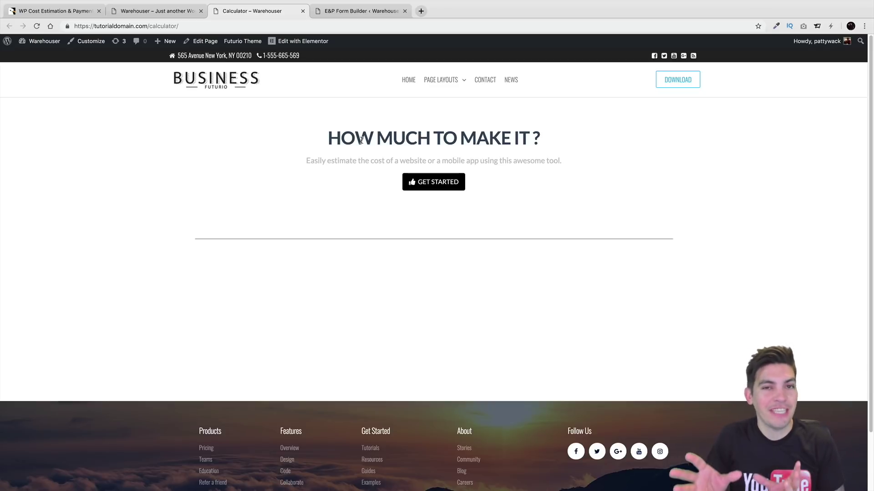
pyautogui.click(441, 184)
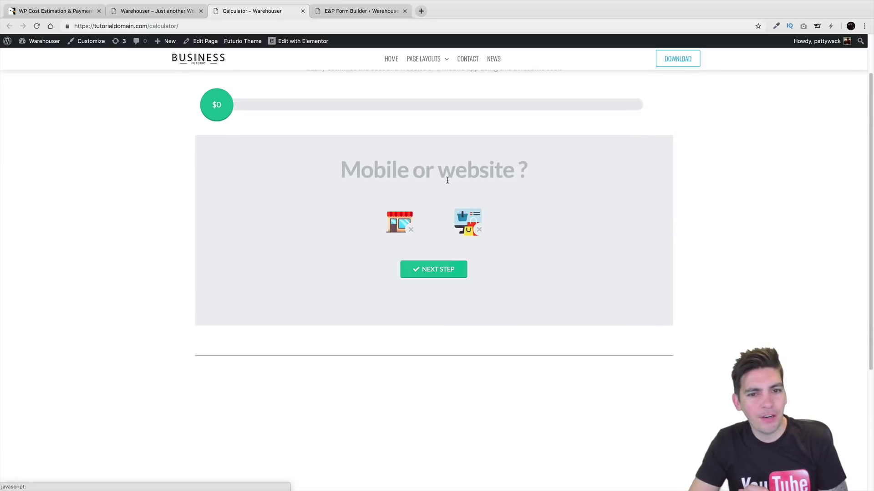
pyautogui.moveTo(340, 171); pyautogui.dragTo(487, 179)
pyautogui.click(486, 179)
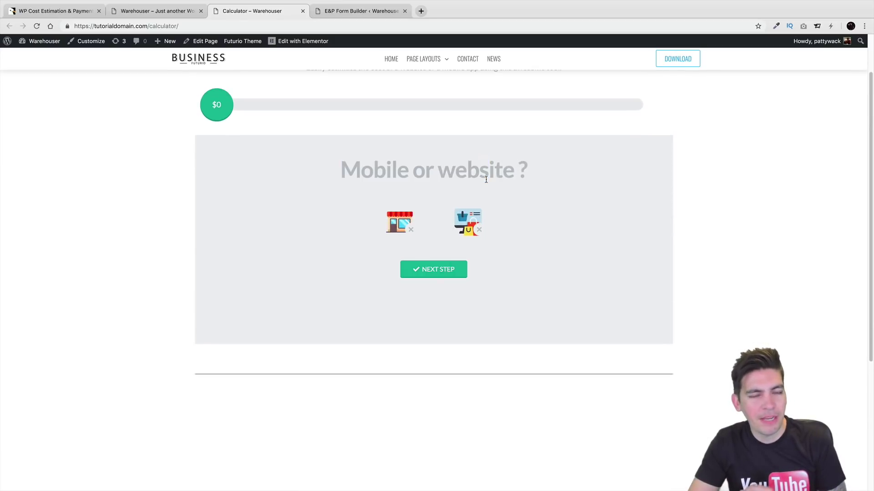
pyautogui.click(397, 223)
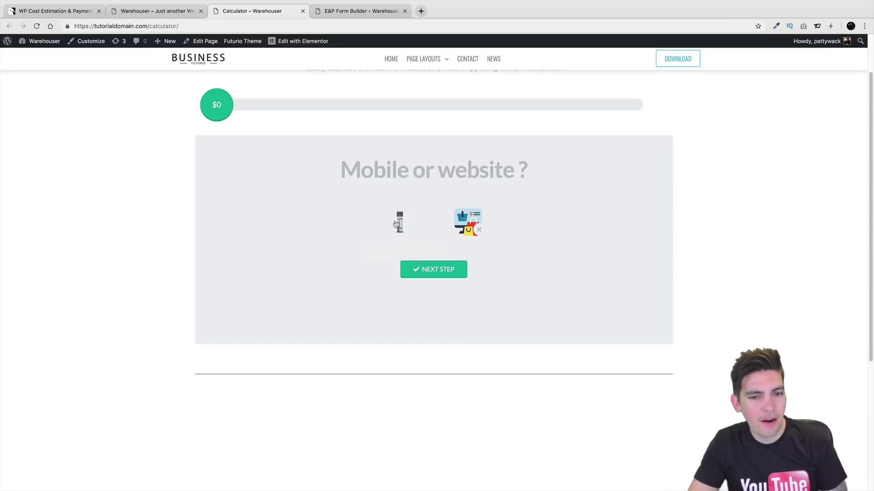
pyautogui.click(443, 274)
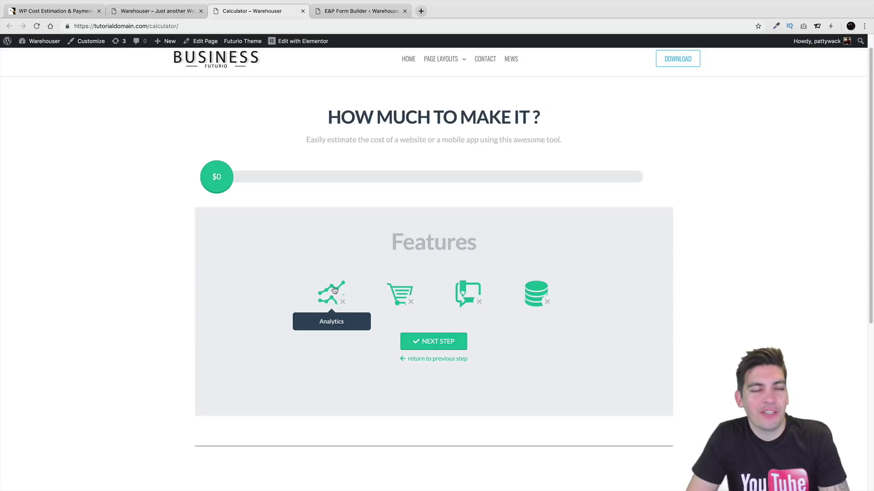
# Add the shopping-cart feature to the estimate and continue to the Design step
pyautogui.click(393, 292)
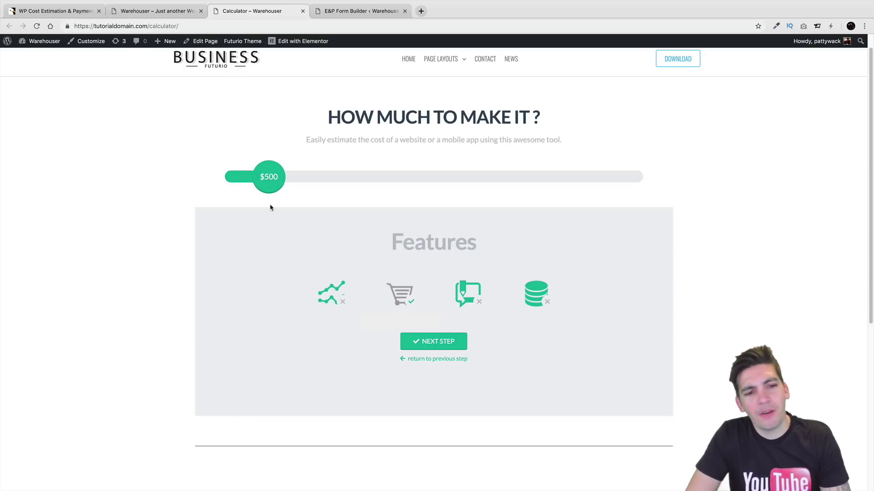
pyautogui.click(461, 340)
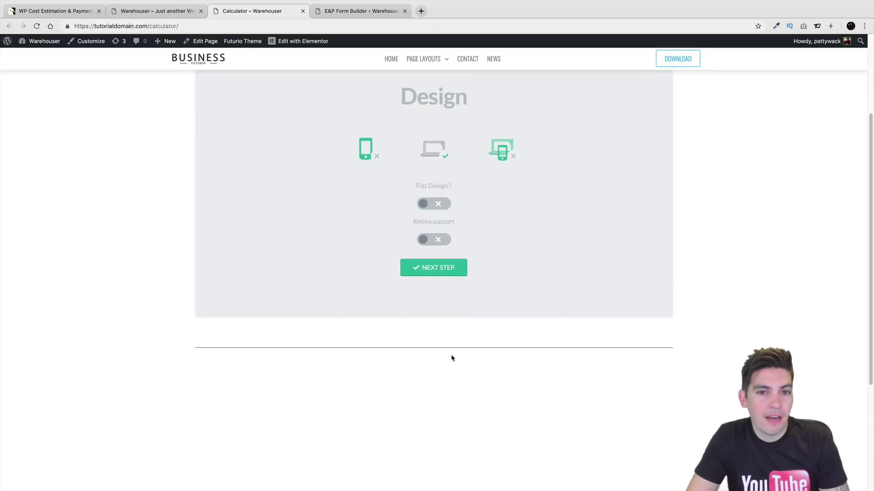
pyautogui.scroll(3, 450, 357)
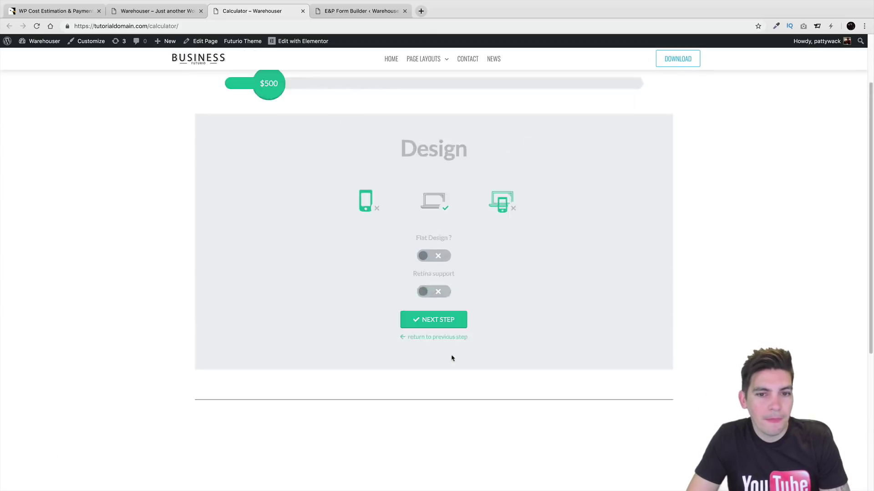
# Settle on Desktop design with Retina support, bringing the estimate to $650, and continue to CMS
pyautogui.click(501, 204)
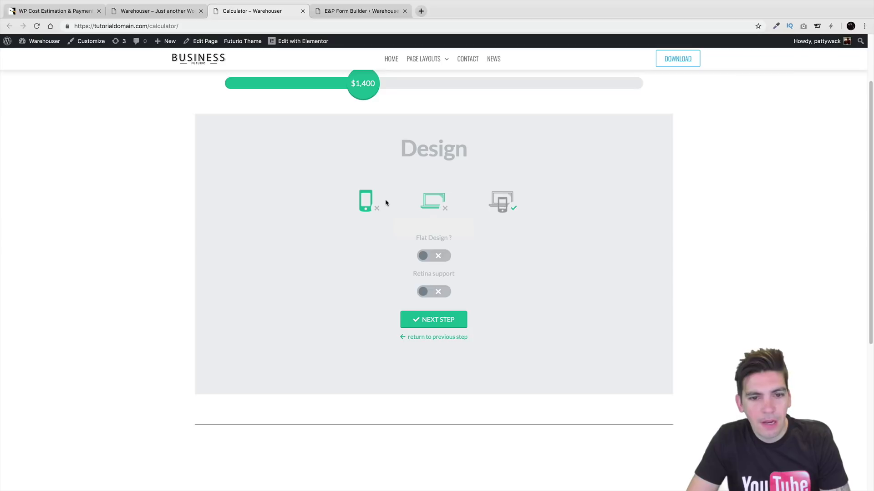
pyautogui.click(367, 206)
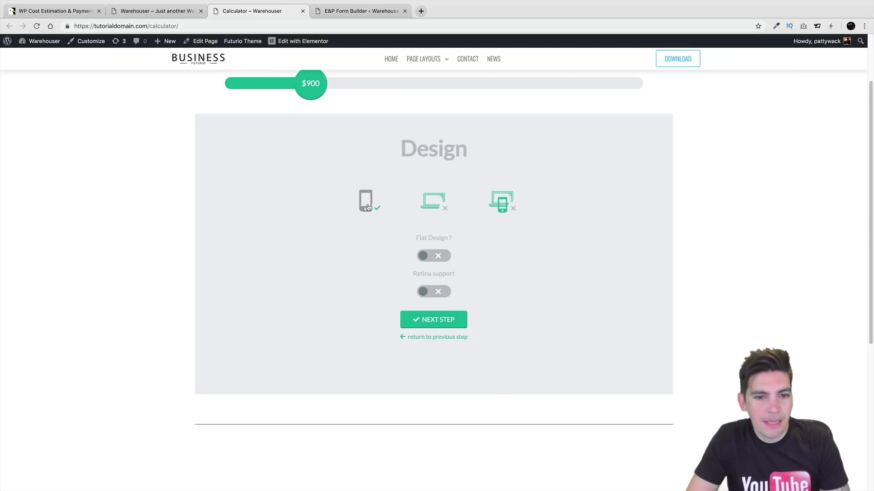
pyautogui.click(433, 201)
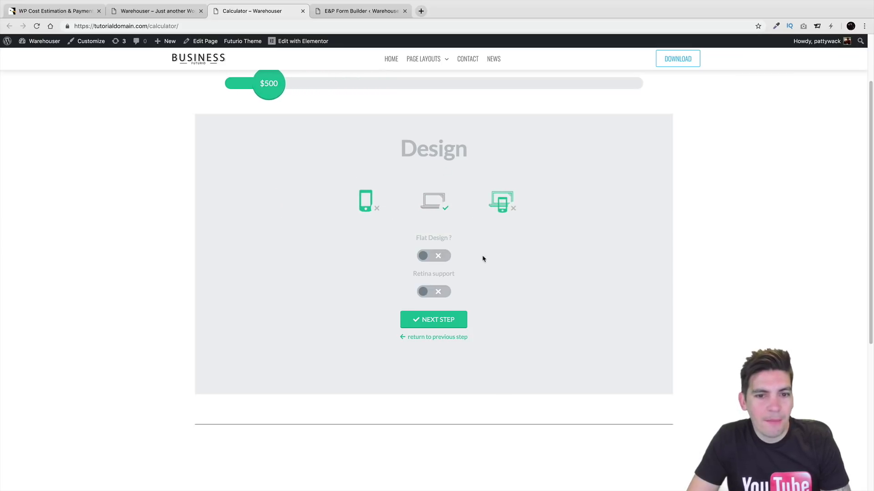
pyautogui.scroll(1, 483, 259)
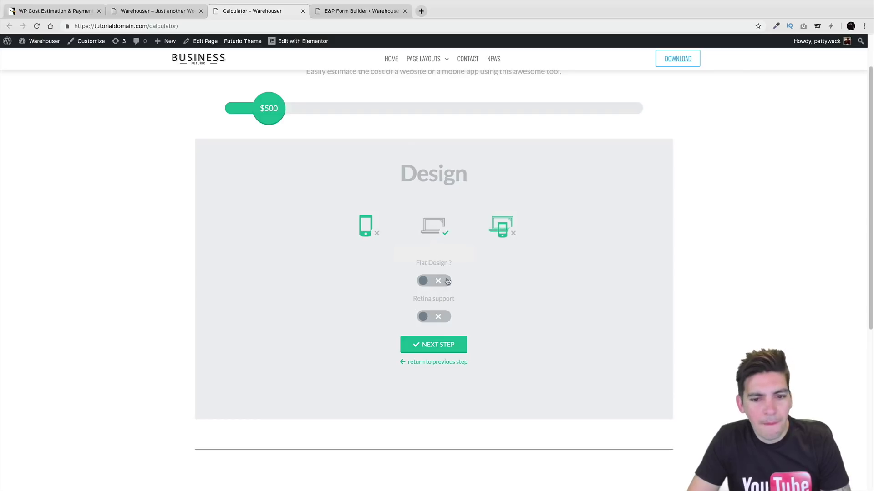
pyautogui.click(438, 320)
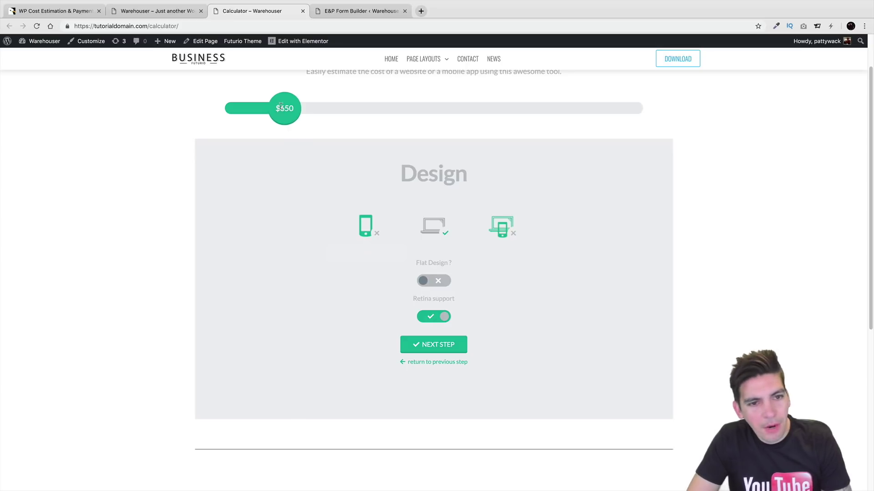
pyautogui.click(449, 348)
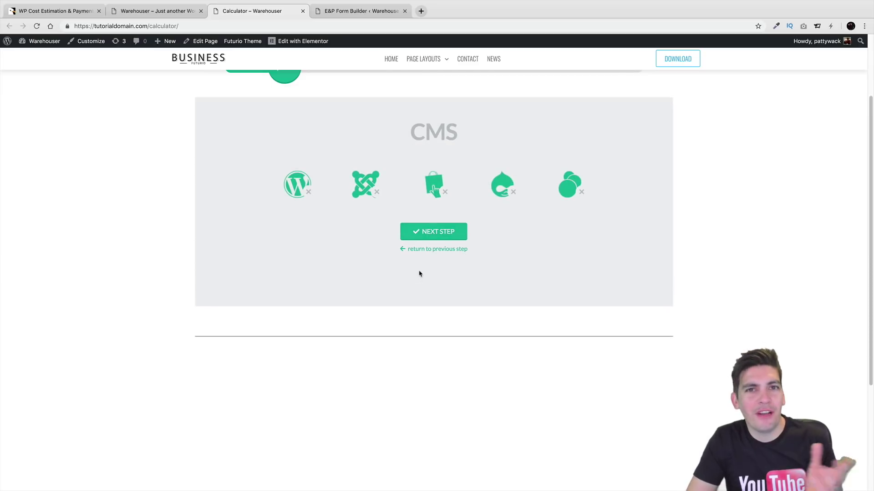
# Pick WordPress as the CMS, lifting the estimate to $950, and continue to Last details
pyautogui.scroll(1, 429, 295)
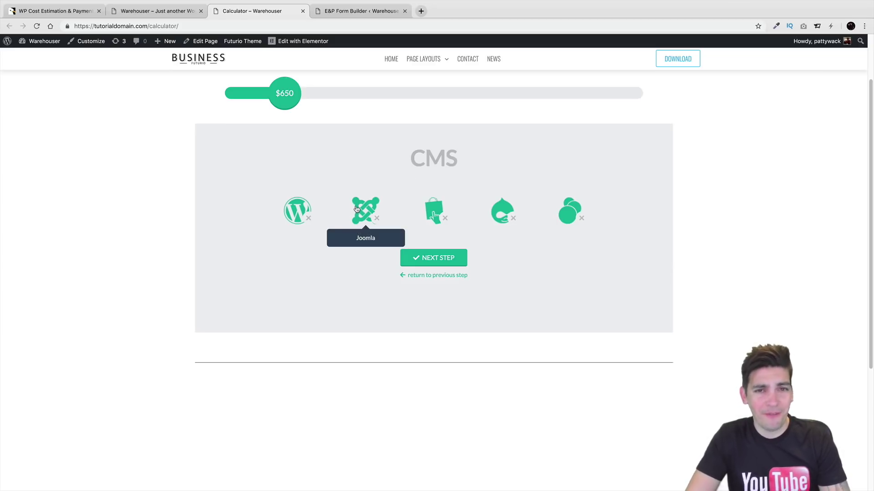
pyautogui.scroll(4, 356, 208)
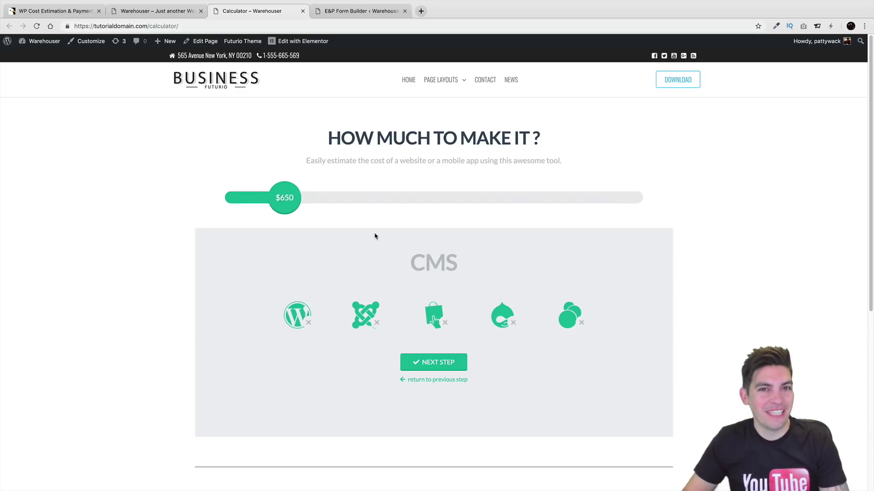
pyautogui.click(295, 312)
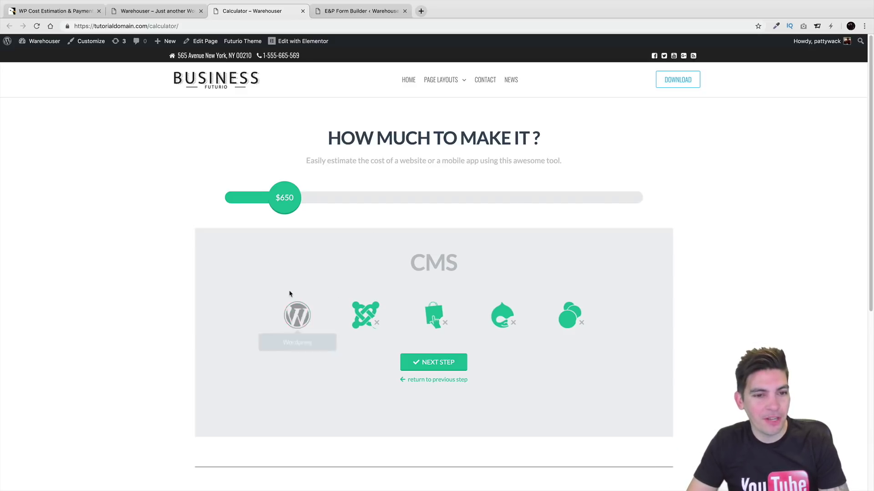
pyautogui.click(458, 368)
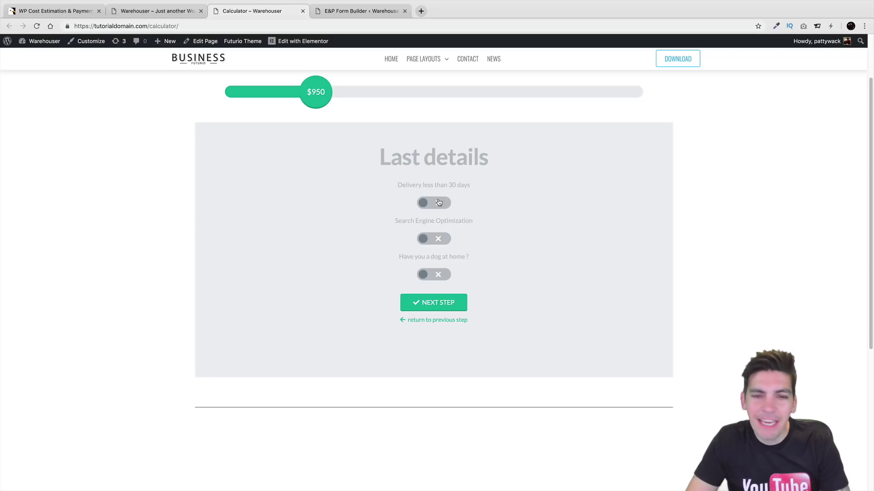
# Enable under-30-day delivery, SEO and the dog question, then go to Final cost ($1,400)
pyautogui.click(438, 203)
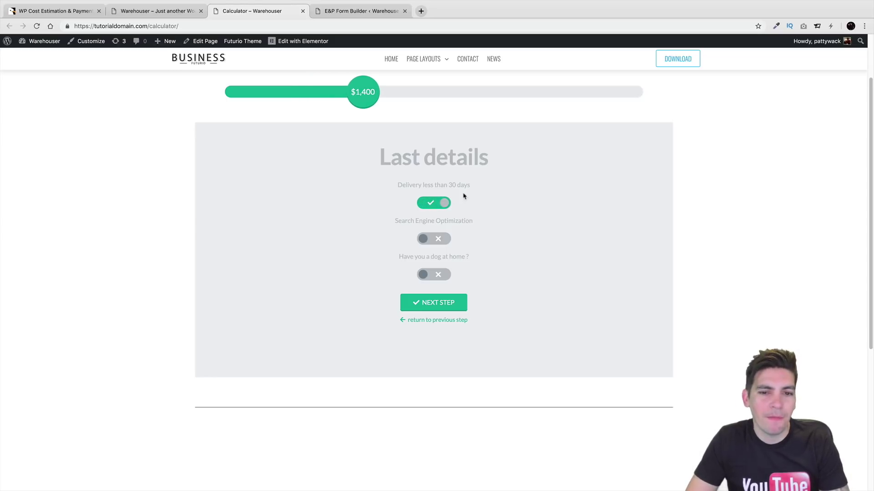
pyautogui.click(429, 240)
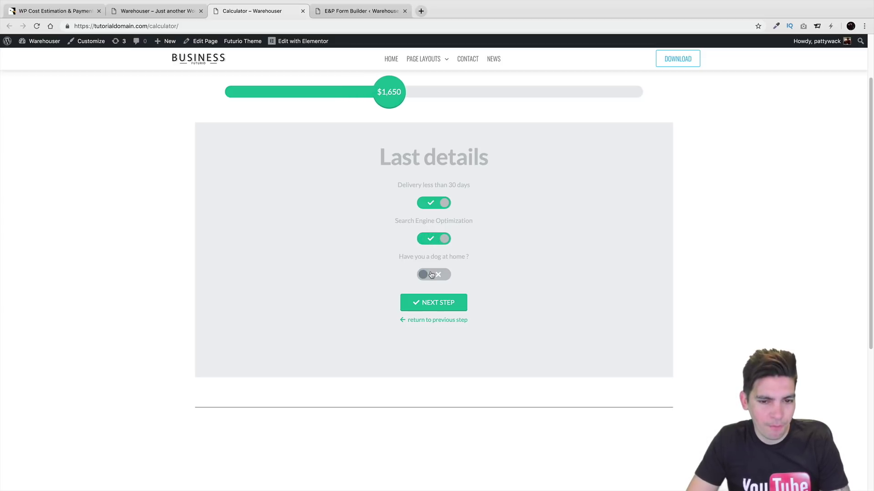
pyautogui.click(431, 274)
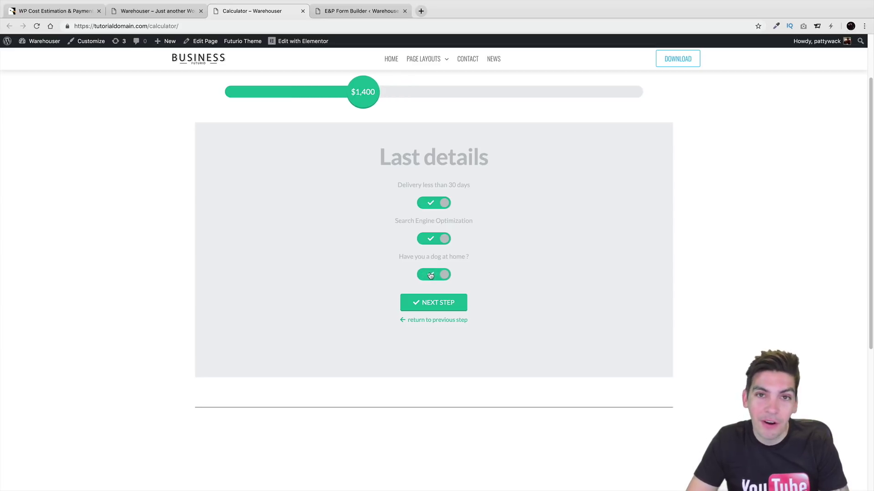
pyautogui.click(452, 306)
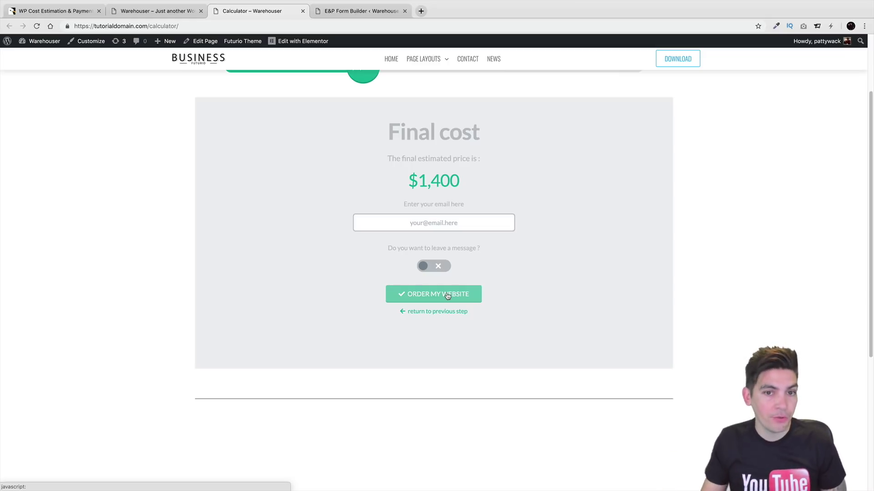
pyautogui.scroll(1, 447, 296)
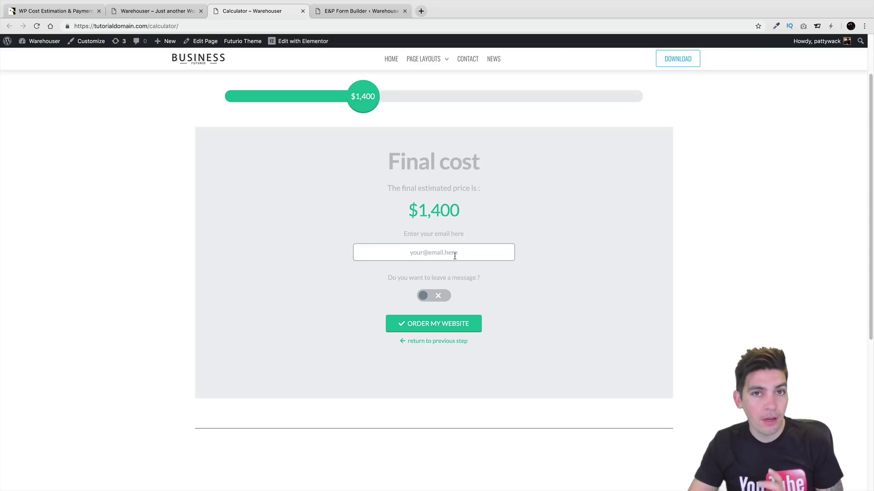
pyautogui.scroll(3, 454, 252)
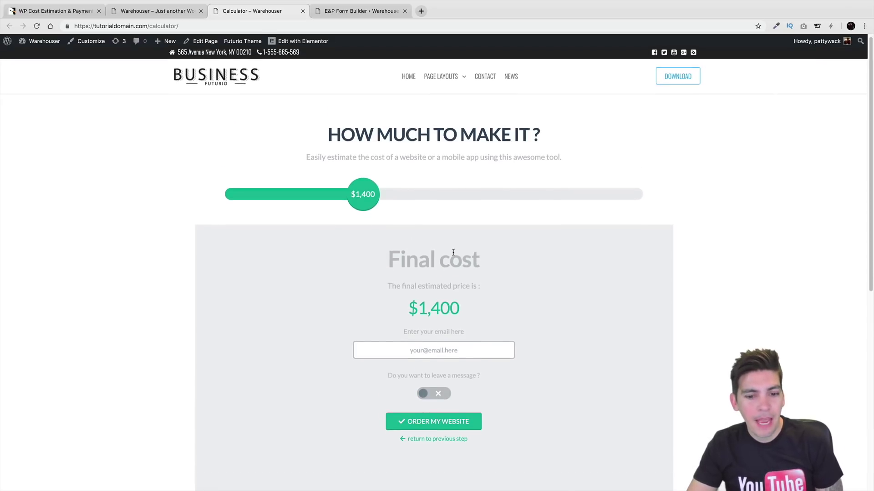
pyautogui.scroll(-2, 453, 252)
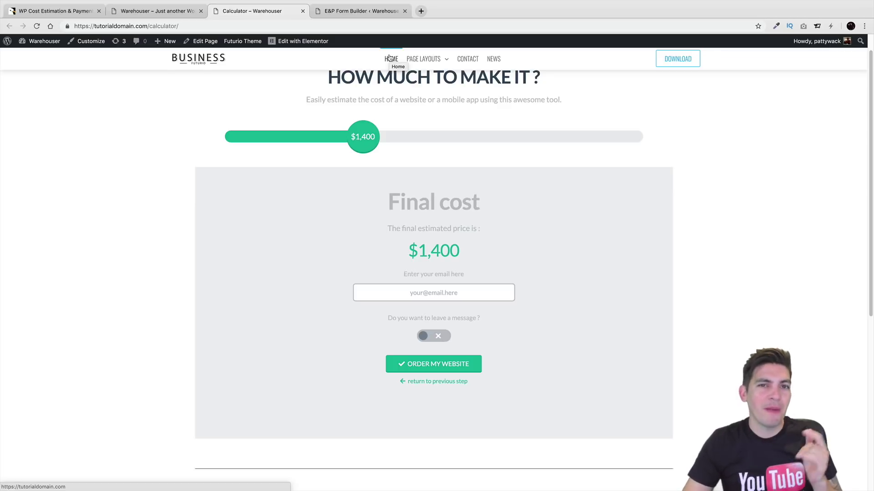
# Switch to the E&P Form Builder tab and inspect the steps map from Mobile or website to Last details
pyautogui.click(378, 15)
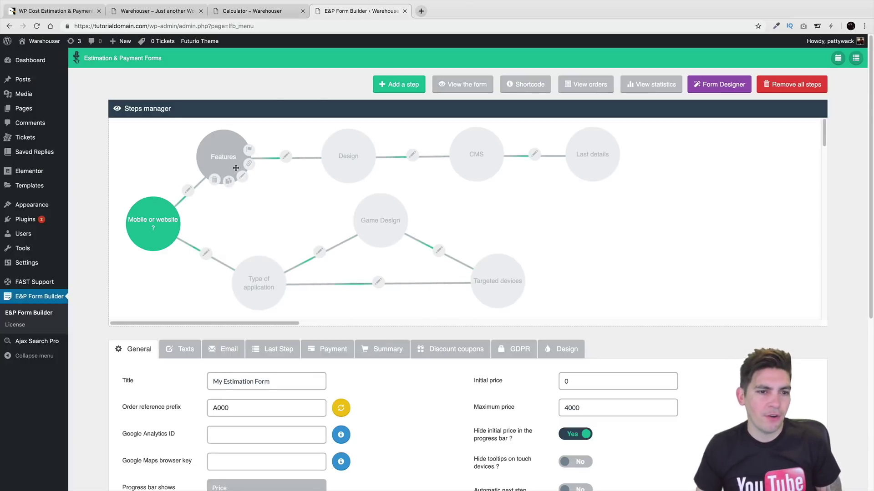
pyautogui.moveTo(153, 230)
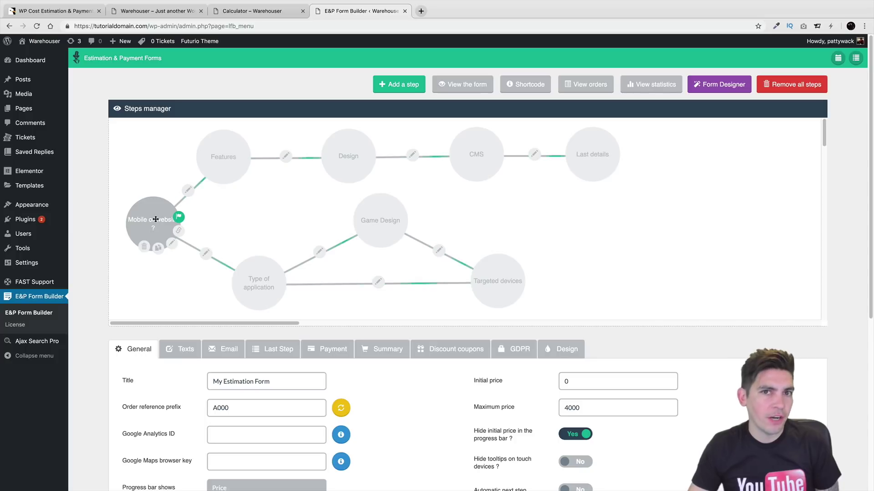
pyautogui.moveTo(227, 155)
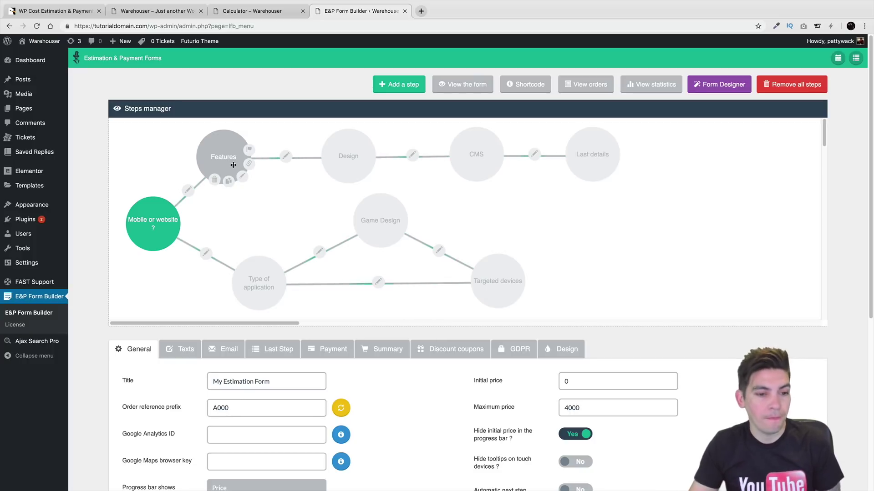
pyautogui.scroll(-3, 209, 246)
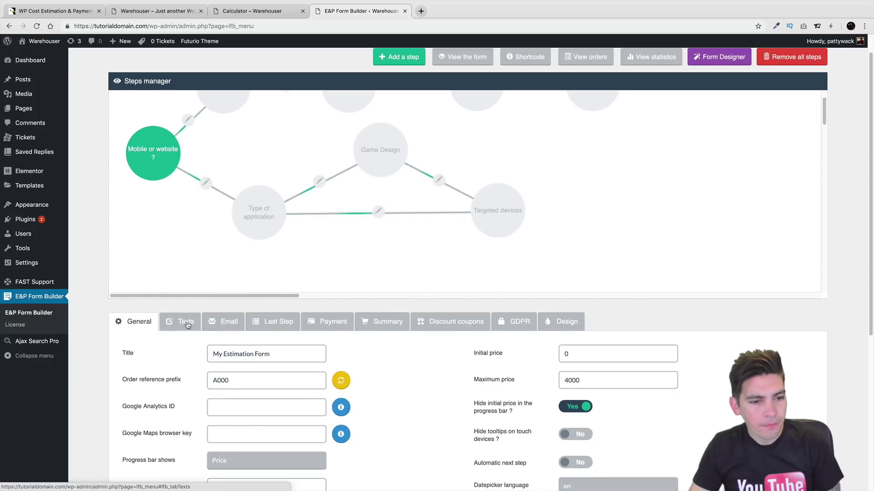
# Browse the form's Texts, Email, Last step and Payment settings tabs
pyautogui.click(187, 323)
pyautogui.scroll(-5, 252, 290)
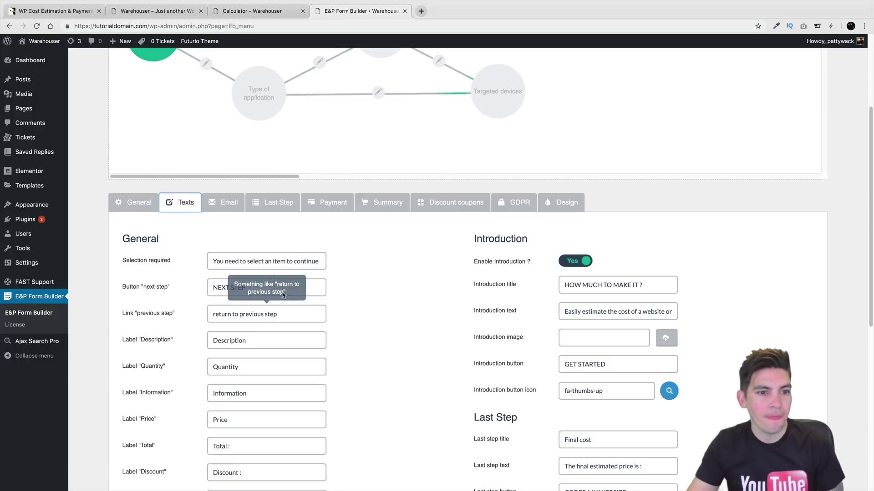
pyautogui.click(228, 203)
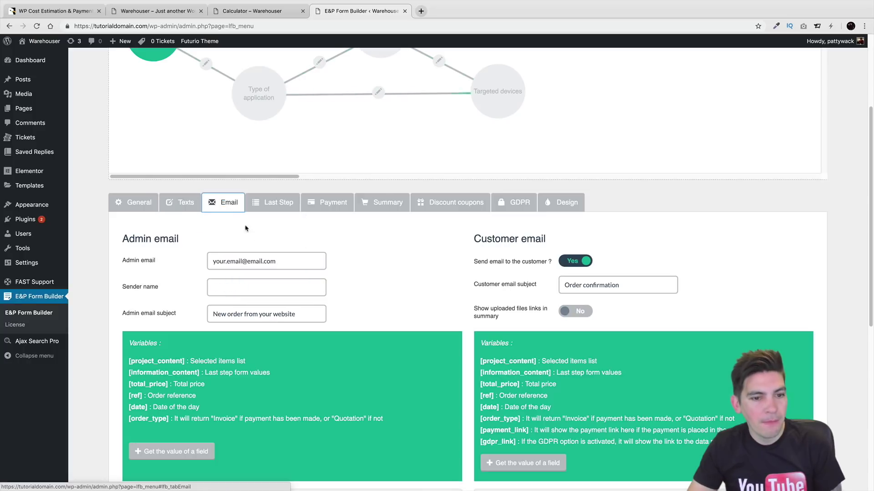
pyautogui.click(266, 205)
pyautogui.click(331, 202)
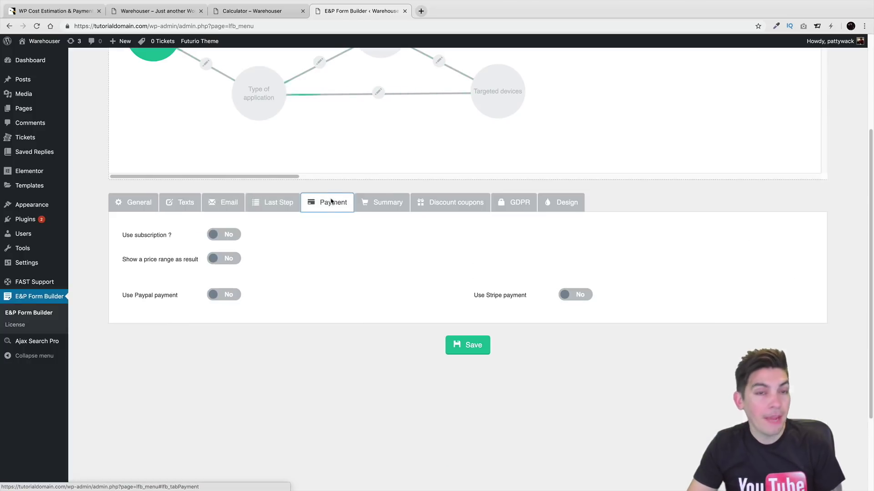
pyautogui.scroll(2, 330, 207)
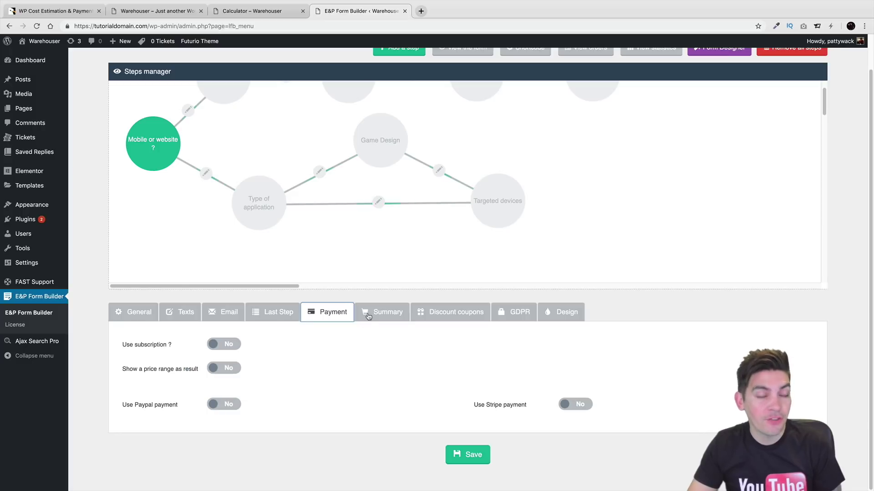
# Review the form's Summary, Discount coupons and GDPR settings
pyautogui.click(383, 320)
pyautogui.scroll(-1, 387, 319)
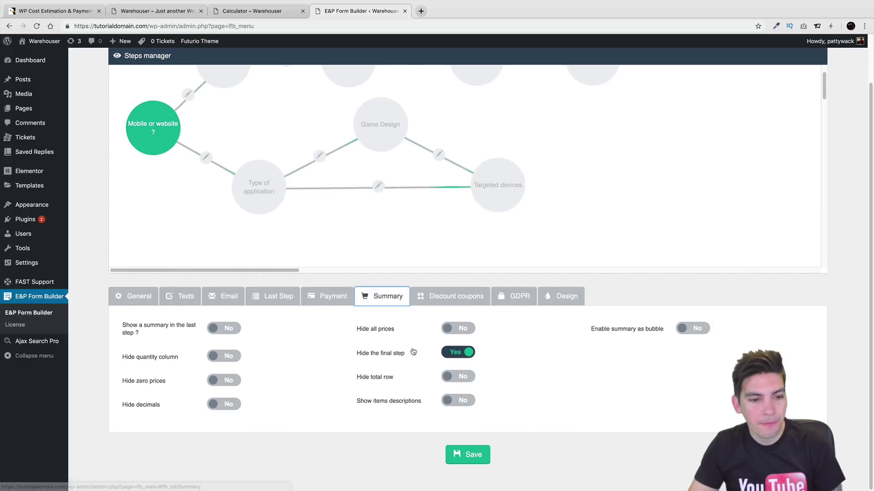
pyautogui.click(459, 304)
pyautogui.scroll(2, 468, 281)
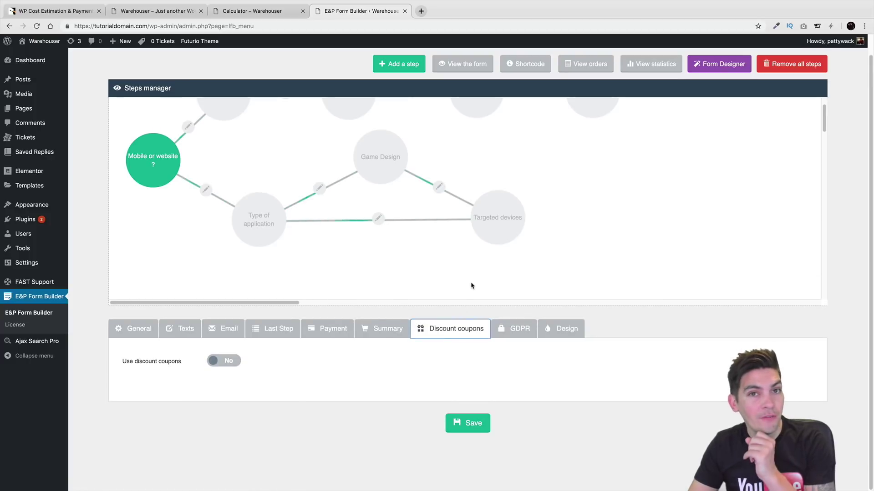
pyautogui.scroll(1, 473, 292)
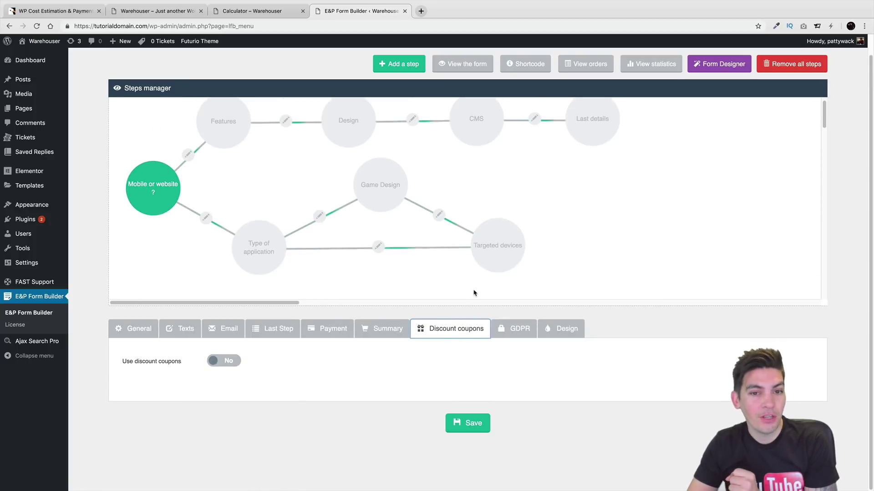
pyautogui.scroll(1, 522, 394)
pyautogui.click(523, 352)
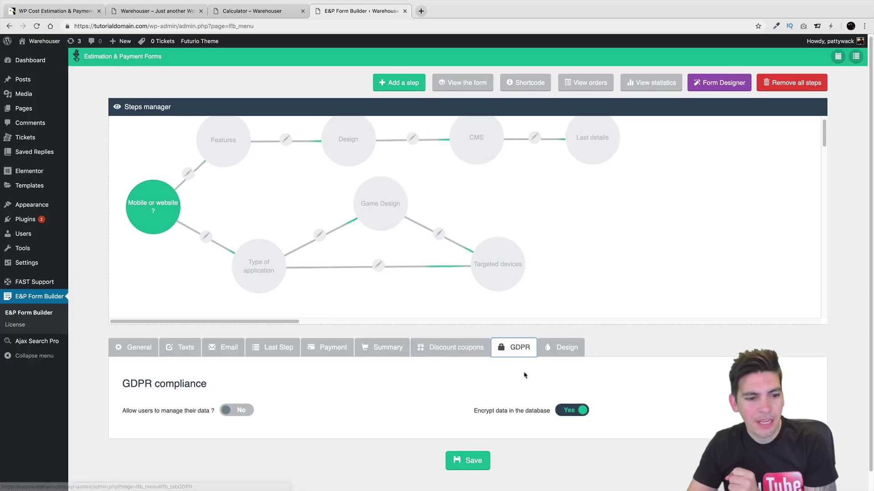
pyautogui.scroll(-1, 524, 376)
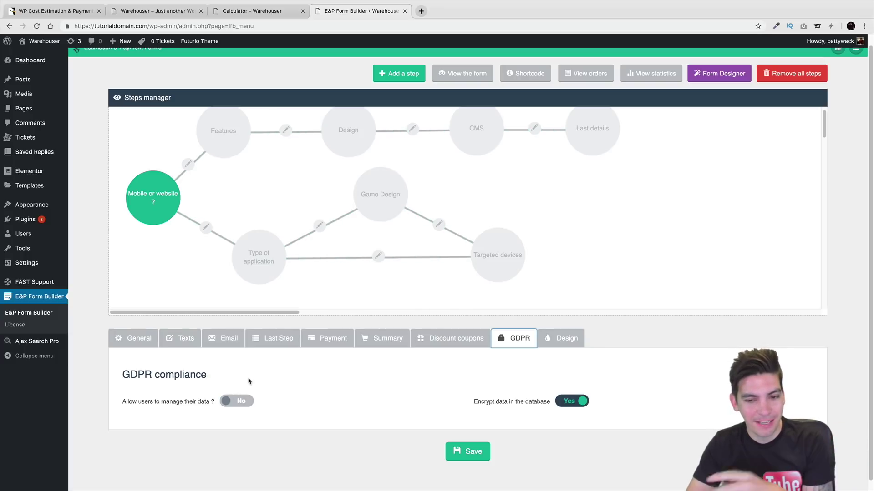
# Check the Design settings, revisit GDPR, and finish on General settings with maximum price 4000
pyautogui.click(560, 338)
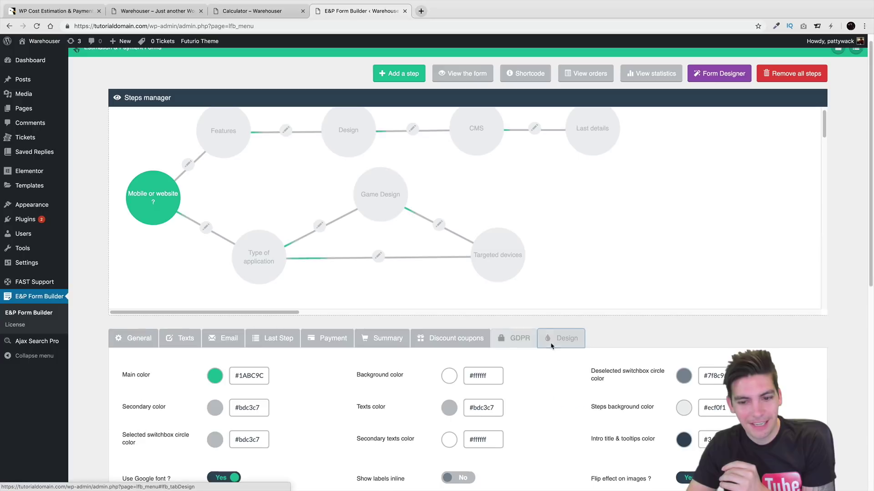
pyautogui.scroll(-3, 509, 369)
pyautogui.scroll(-1, 509, 369)
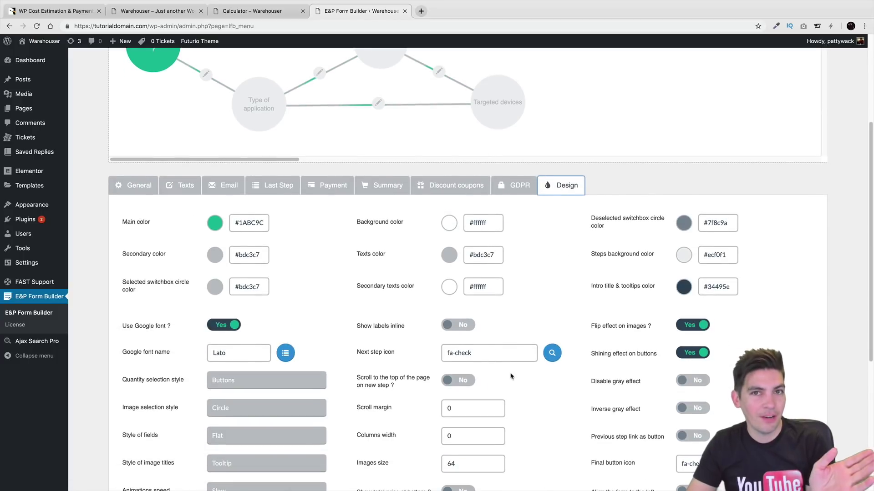
pyautogui.scroll(1, 511, 377)
pyautogui.click(509, 216)
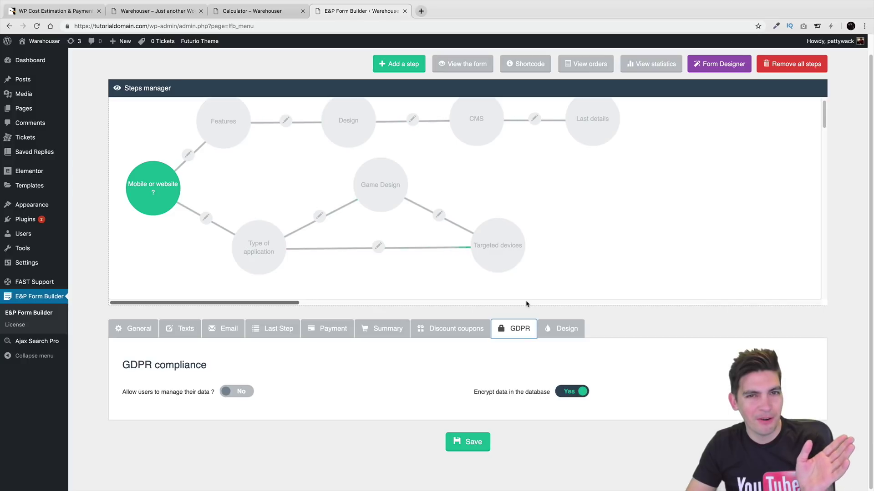
pyautogui.scroll(1, 532, 393)
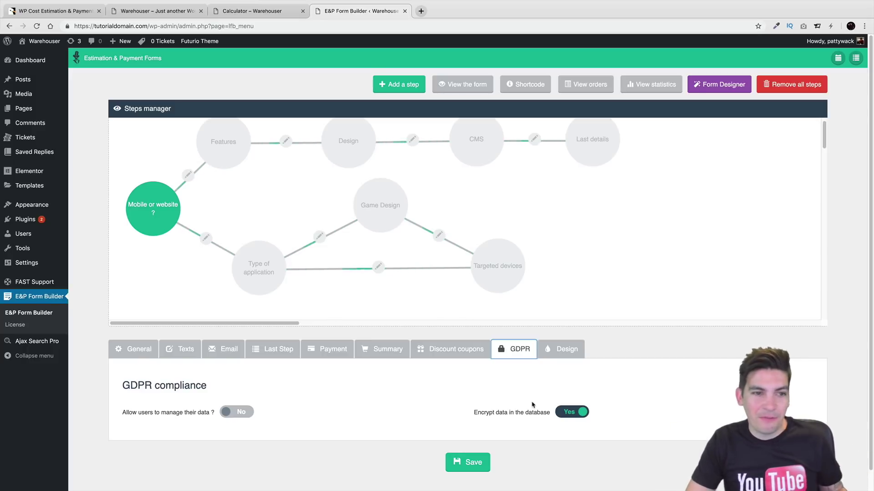
pyautogui.click(136, 351)
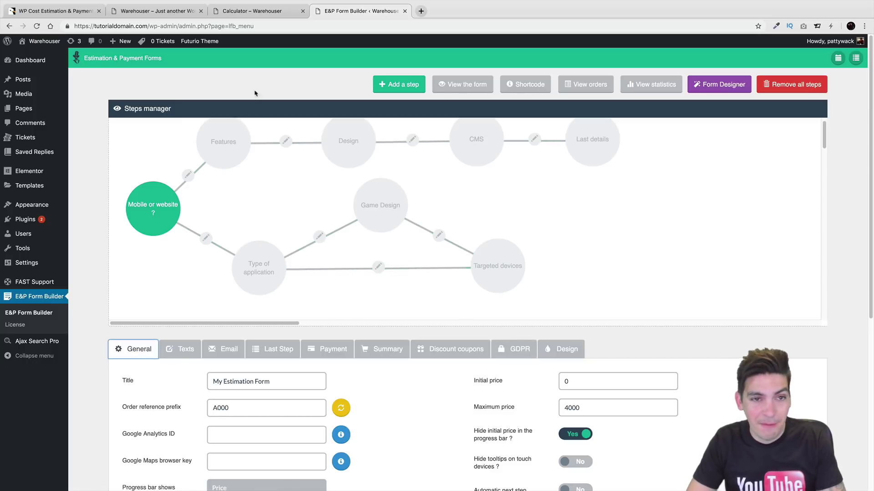
# View the plugin's CodeCanyon overview: 11,796 sales, one purchased license, 6 months support left
pyautogui.click(271, 12)
pyautogui.click(69, 12)
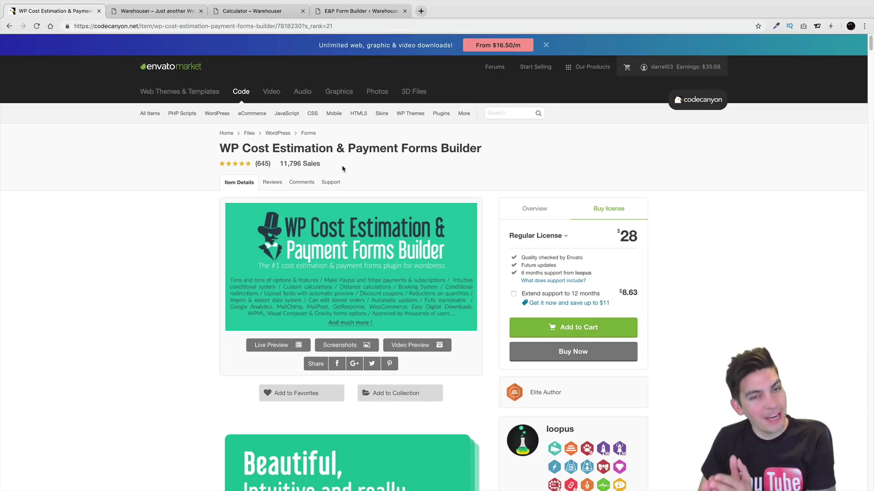
pyautogui.click(548, 212)
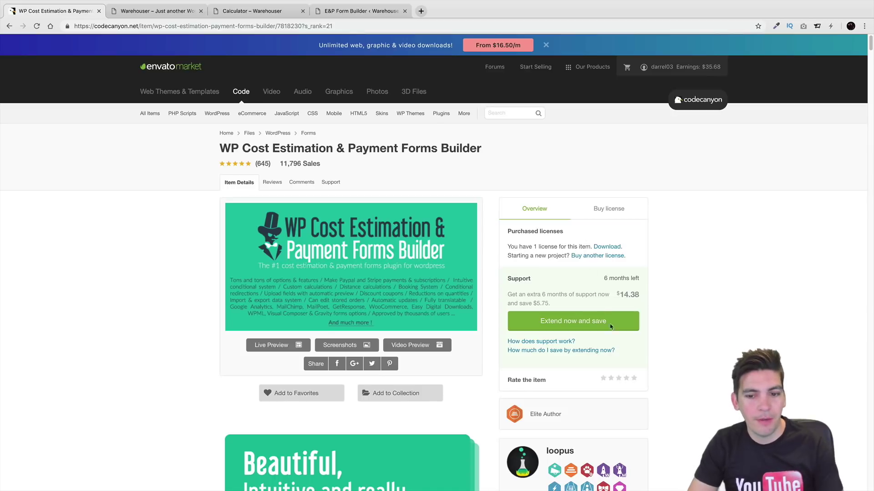
pyautogui.scroll(-7, 610, 327)
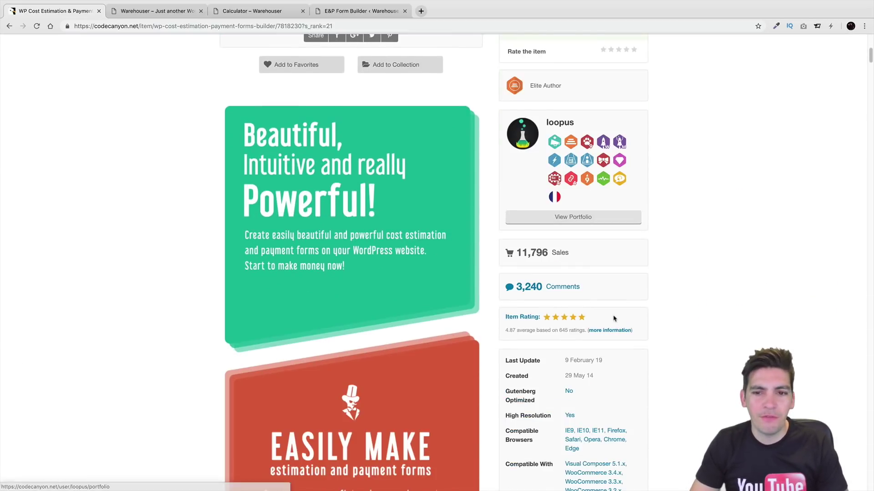
pyautogui.scroll(2, 605, 305)
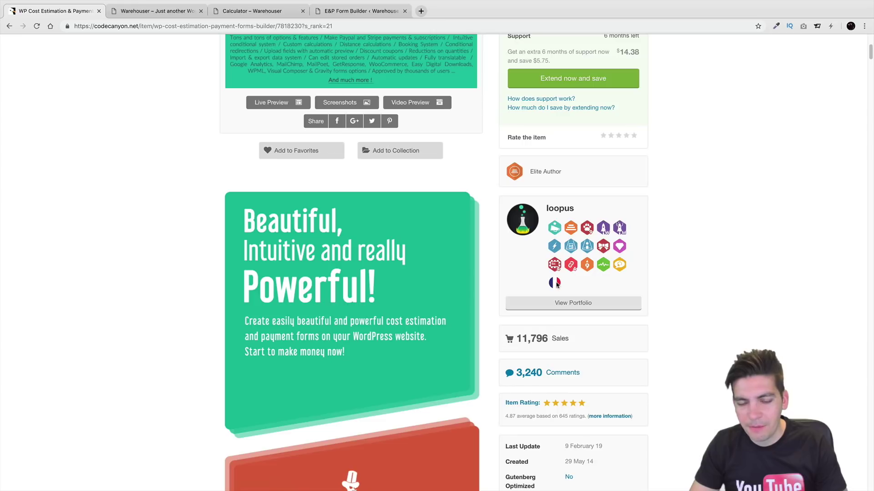
pyautogui.moveTo(555, 285)
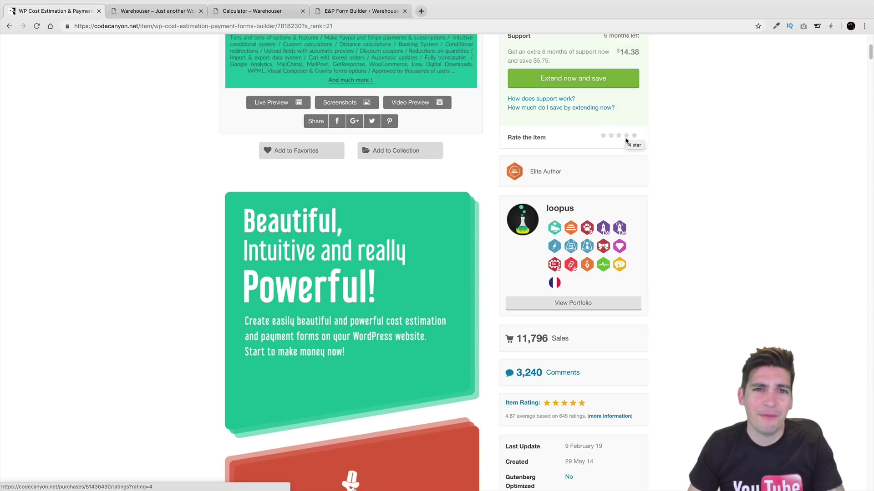
pyautogui.scroll(4, 632, 166)
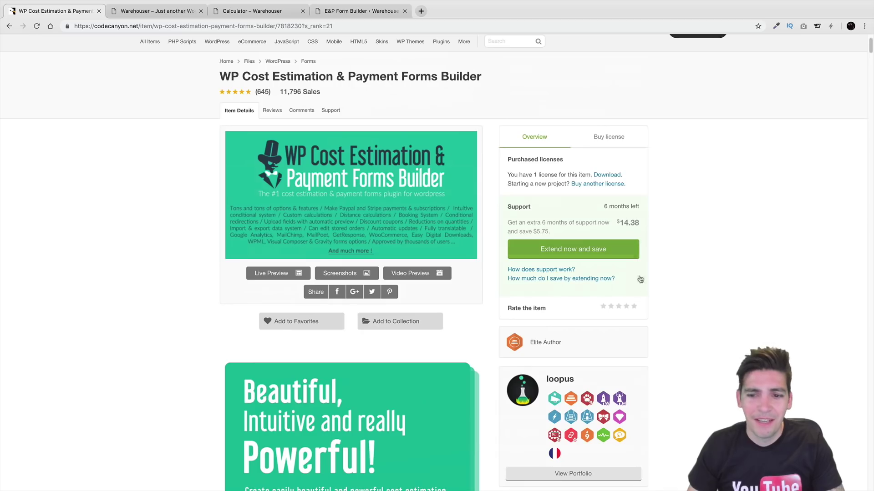
pyautogui.scroll(1, 641, 279)
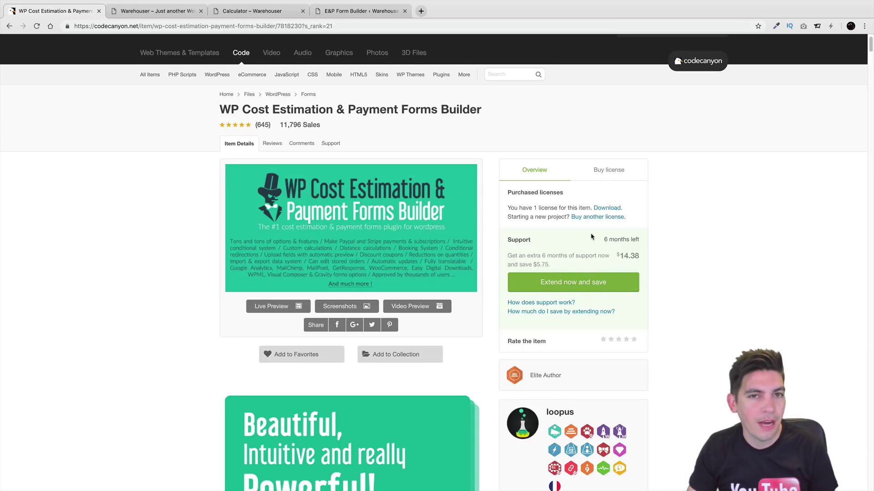
# Go from the Warehouser front end to the dashboard and open the E&P Form Builder forms list
pyautogui.click(161, 11)
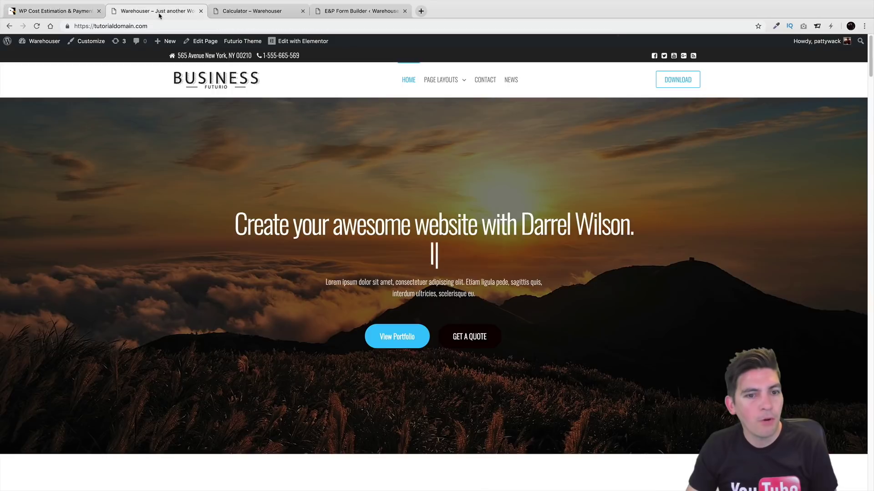
pyautogui.click(234, 9)
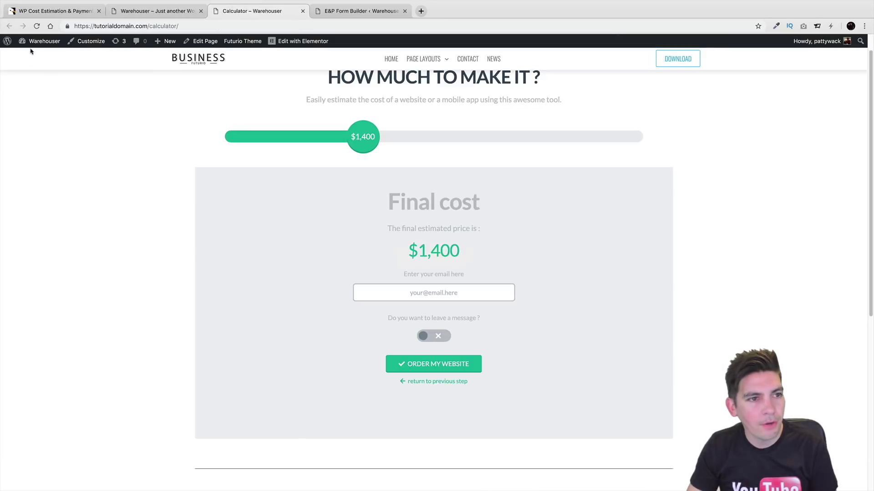
pyautogui.click(119, 12)
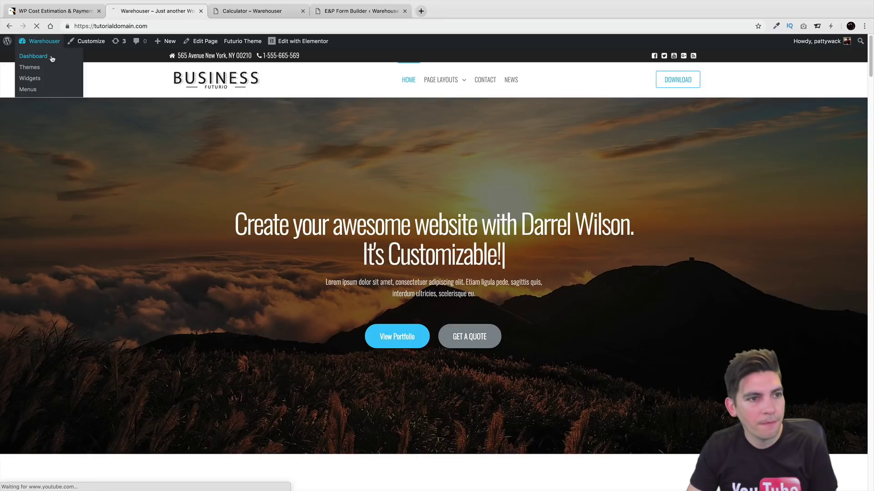
pyautogui.click(32, 56)
pyautogui.moveTo(54, 333)
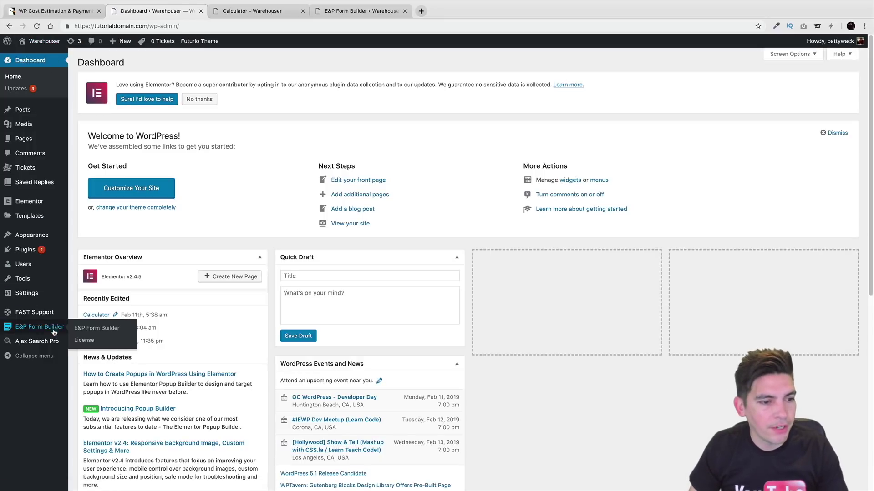
pyautogui.click(102, 332)
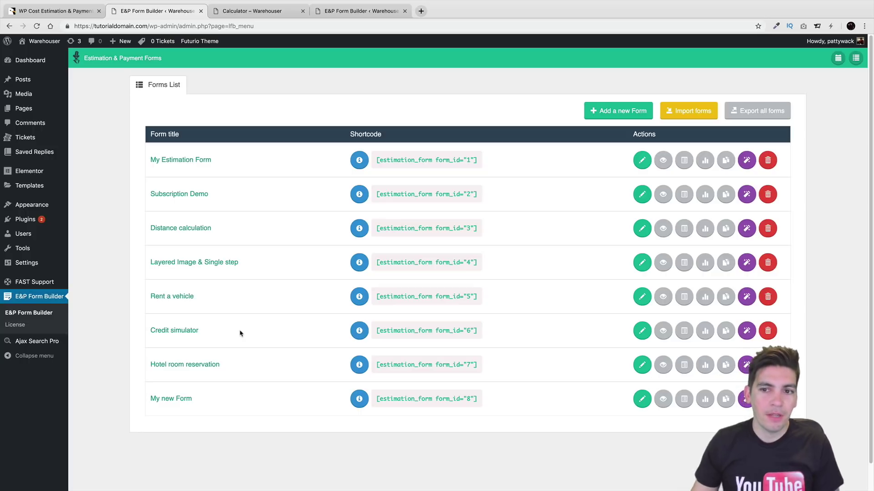
# Open My Estimation Form for editing and look over its steps map and General settings
pyautogui.click(642, 161)
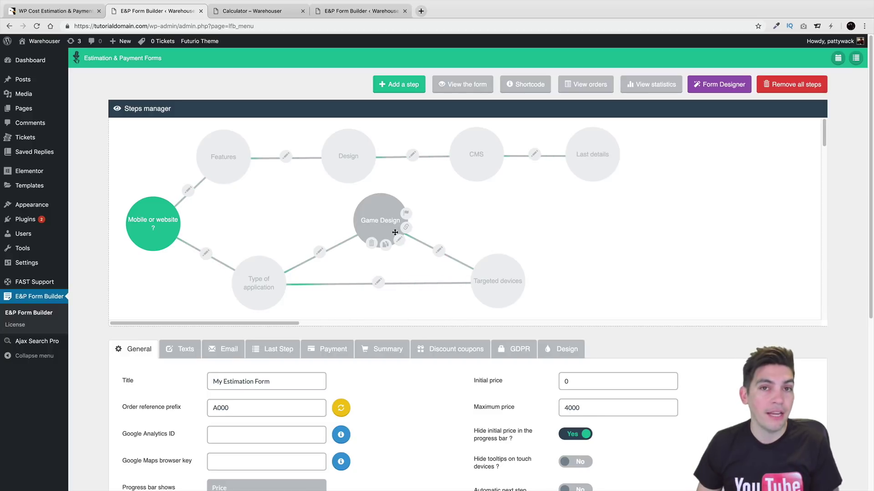
pyautogui.scroll(-1, 238, 207)
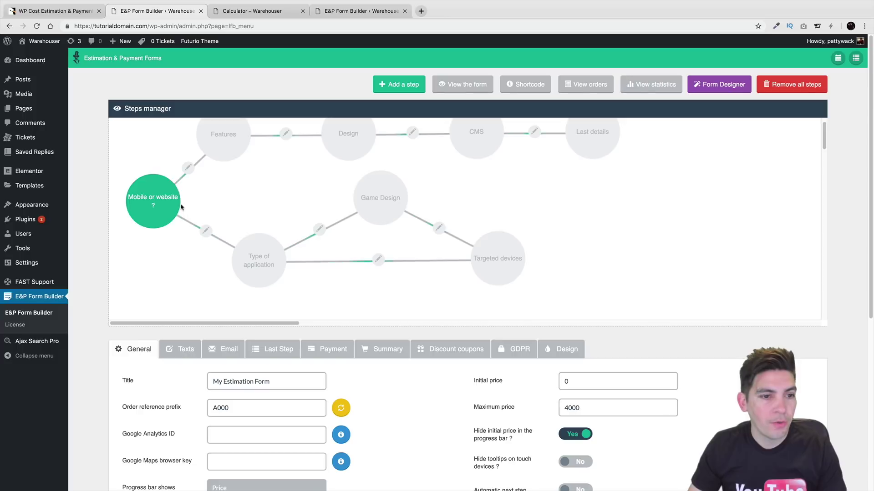
pyautogui.moveTo(160, 197)
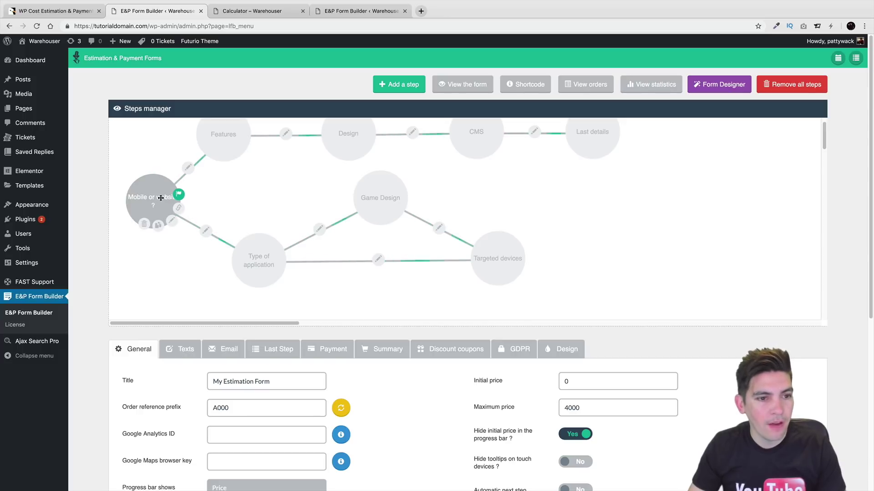
pyautogui.scroll(-1, 191, 218)
pyautogui.scroll(-1, 164, 296)
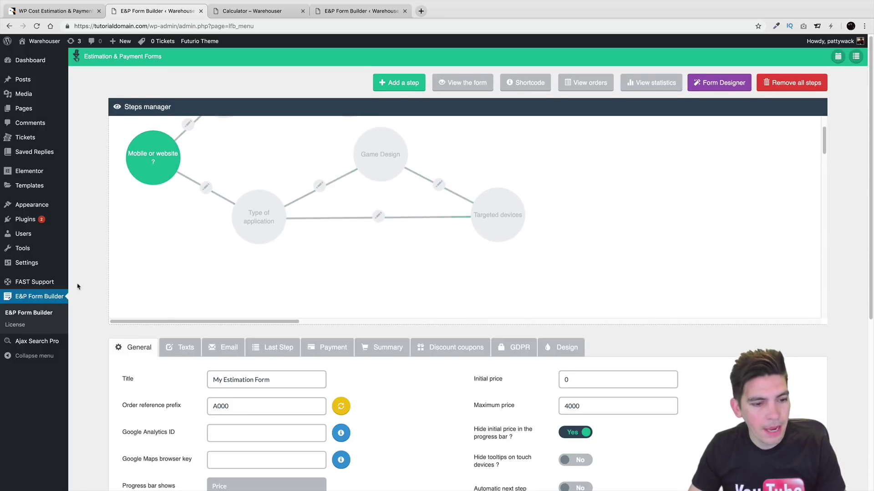
pyautogui.scroll(-1, 78, 287)
pyautogui.moveTo(287, 354); pyautogui.dragTo(223, 350)
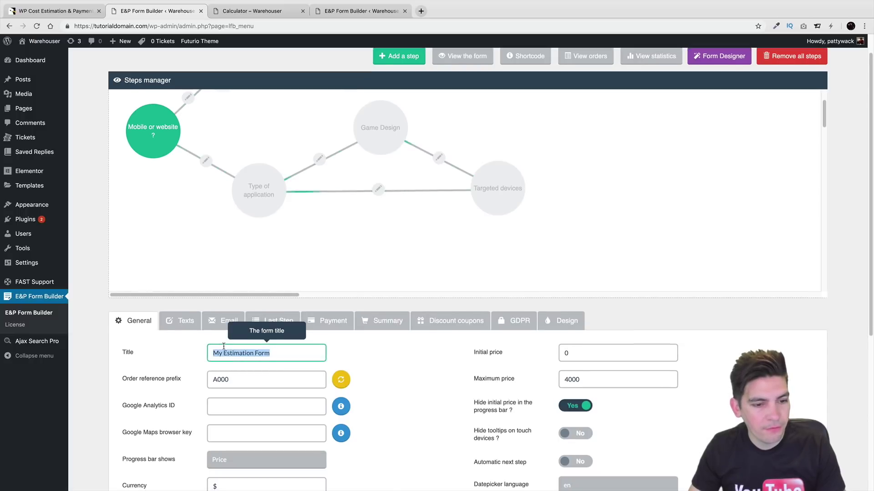
pyautogui.scroll(-5, 233, 336)
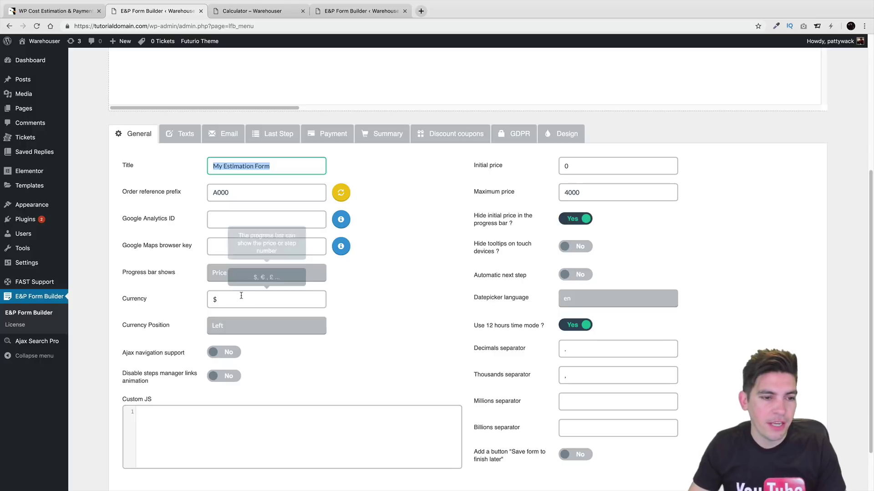
pyautogui.moveTo(241, 296)
pyautogui.moveTo(591, 191)
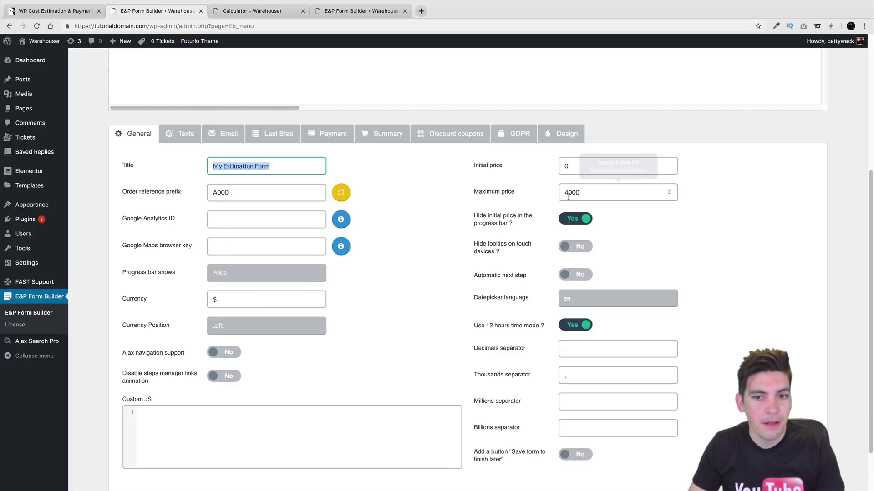
pyautogui.scroll(2, 641, 246)
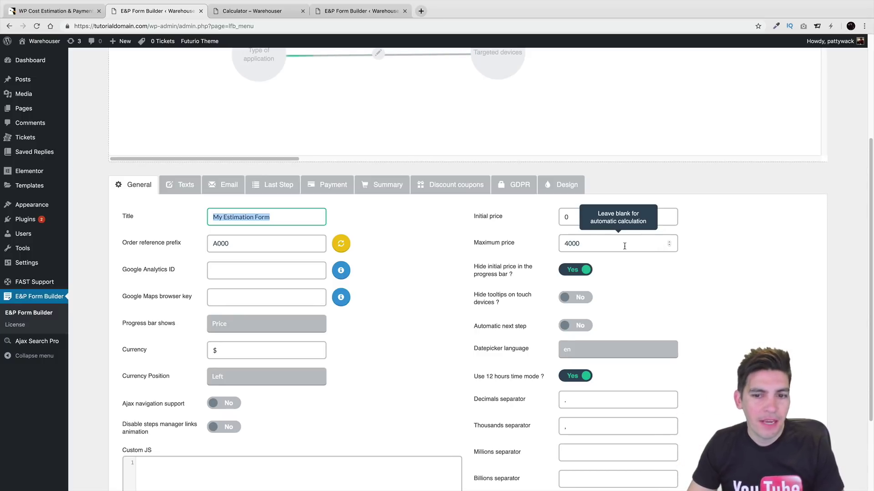
# Set the Maximum price field to 4000 and review the remaining general options
pyautogui.moveTo(610, 243); pyautogui.dragTo(556, 241)
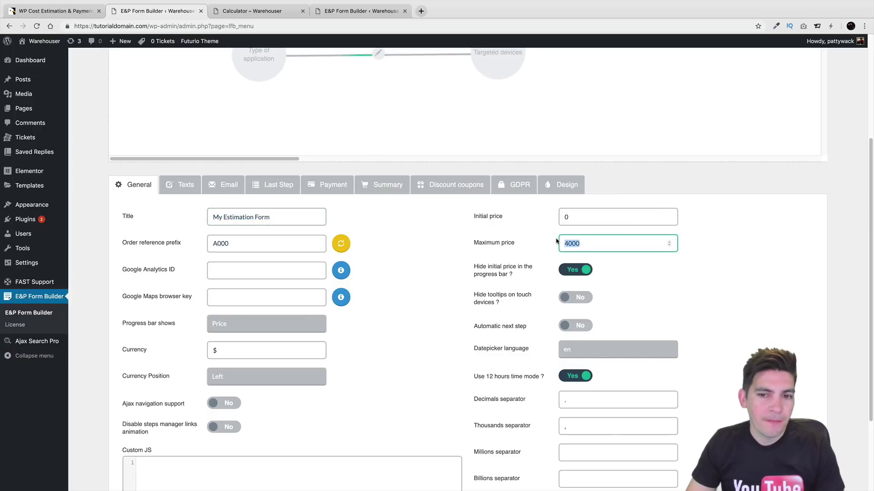
pyautogui.scroll(6, 433, 382)
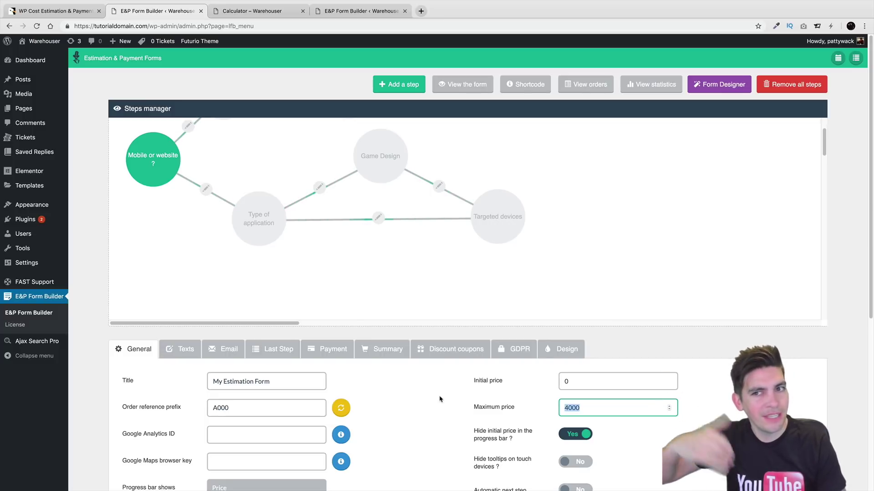
pyautogui.scroll(-4, 440, 399)
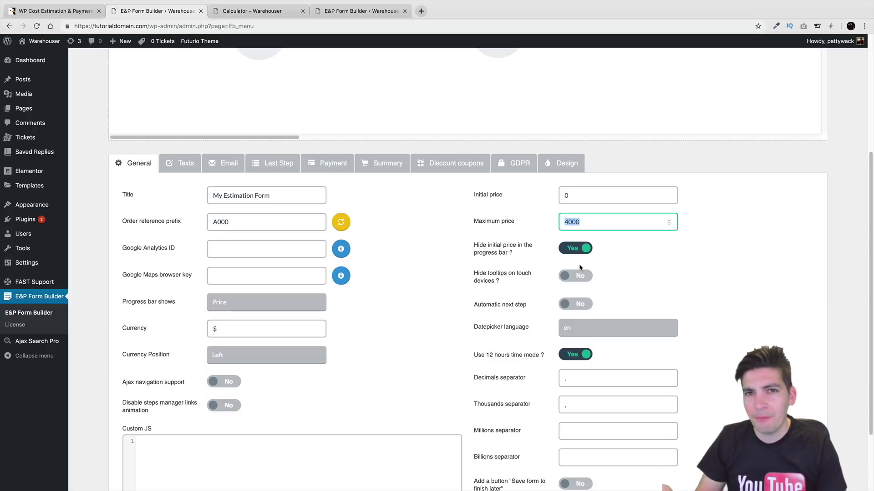
pyautogui.scroll(-2, 580, 266)
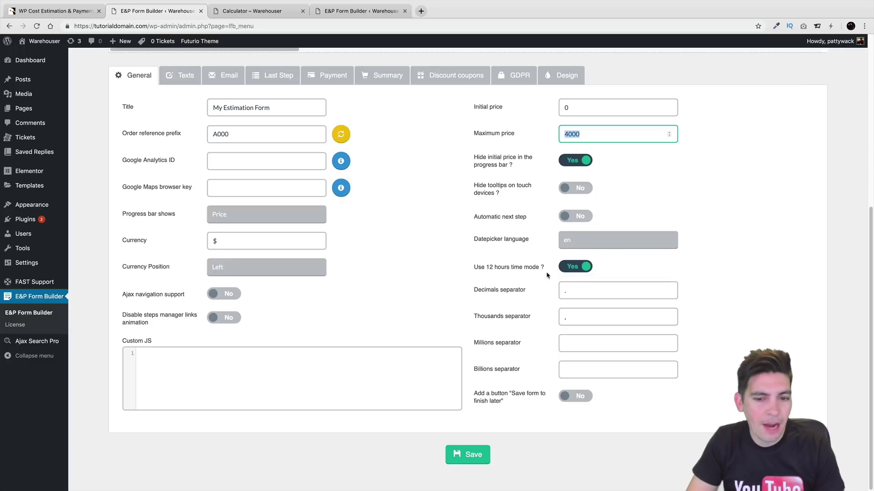
pyautogui.scroll(3, 521, 345)
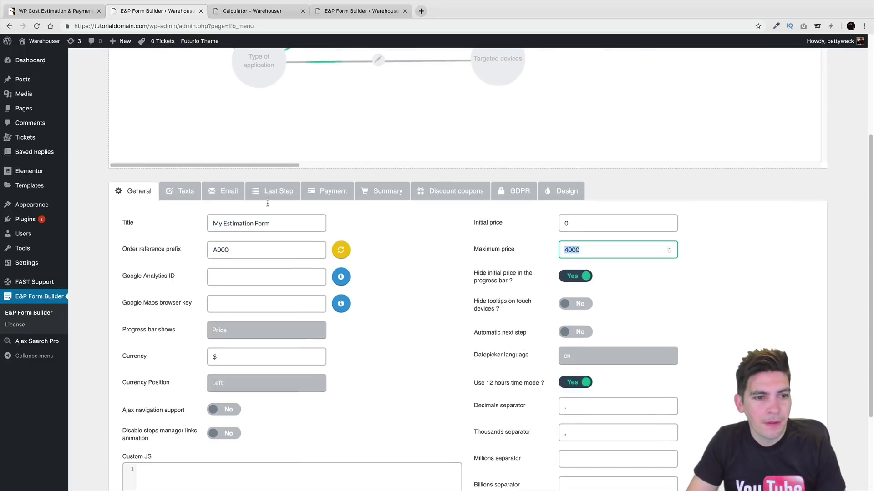
# In the Texts settings, replace the introduction title with 'How Much To Make My Website?'
pyautogui.click(180, 191)
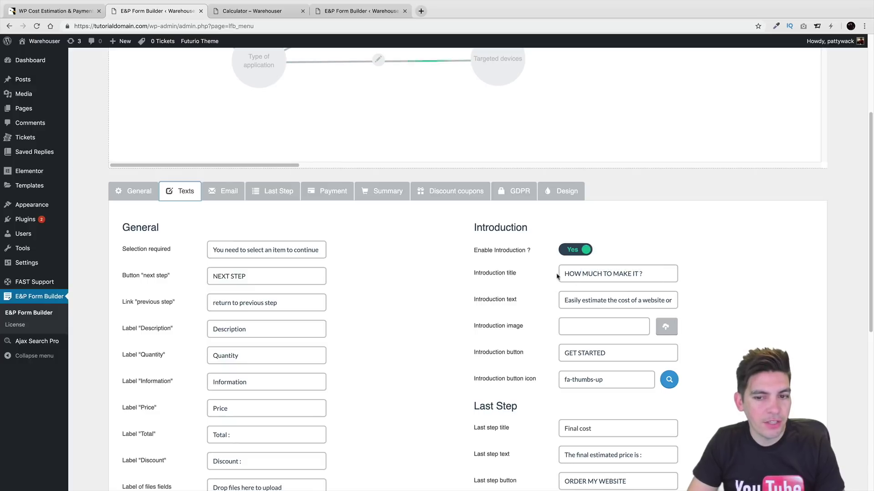
pyautogui.moveTo(644, 274); pyautogui.dragTo(559, 266)
pyautogui.write('How Much To Make My Website?')
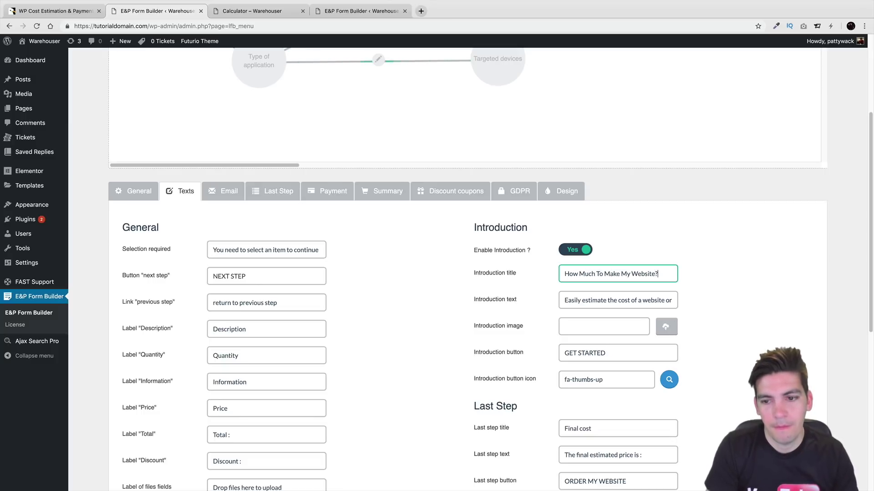
# Save the form with its updated texts
pyautogui.scroll(-4, 558, 262)
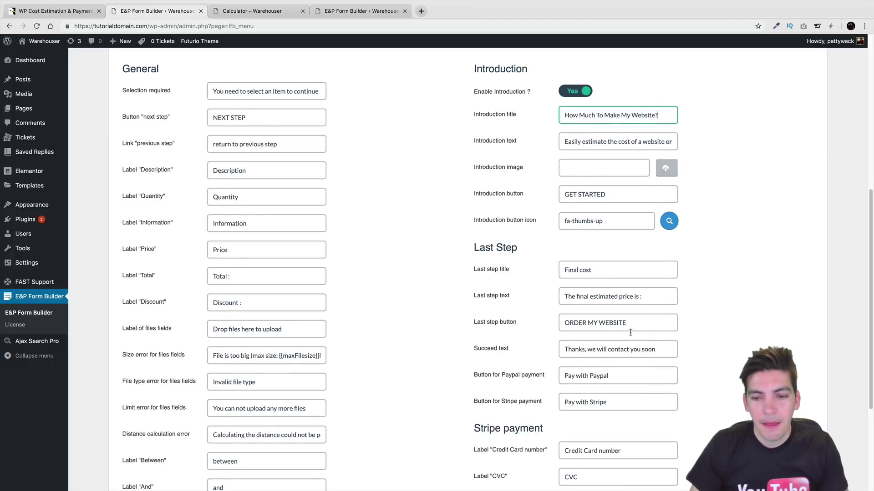
pyautogui.scroll(-3, 605, 298)
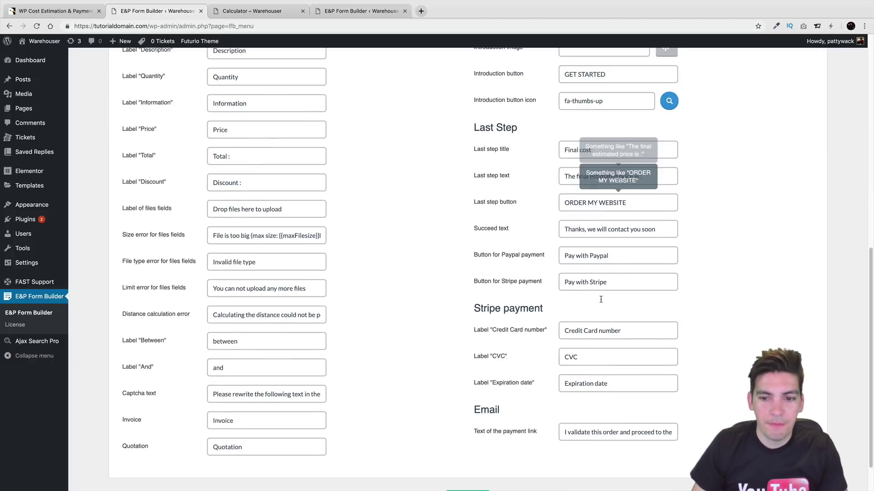
pyautogui.scroll(4, 572, 350)
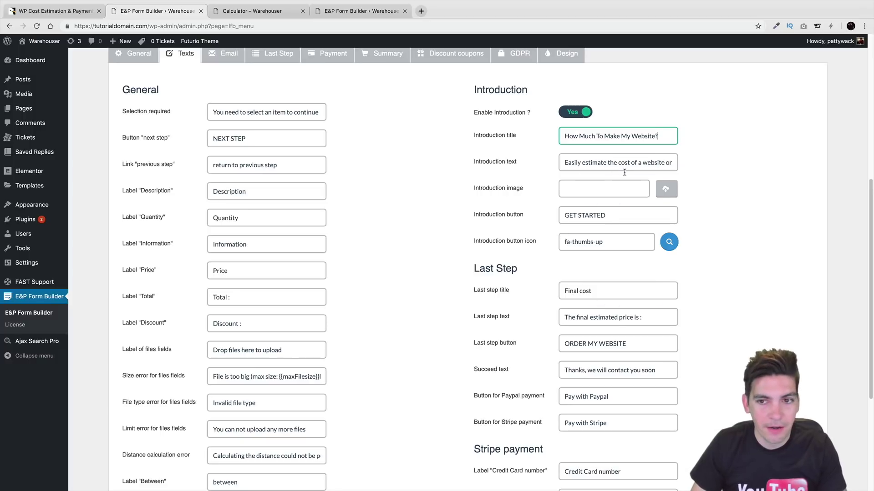
pyautogui.scroll(-4, 614, 255)
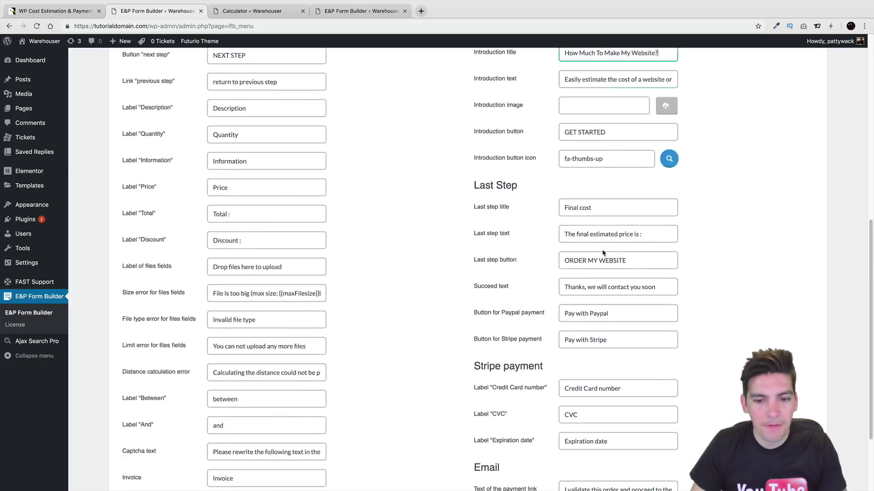
pyautogui.click(473, 454)
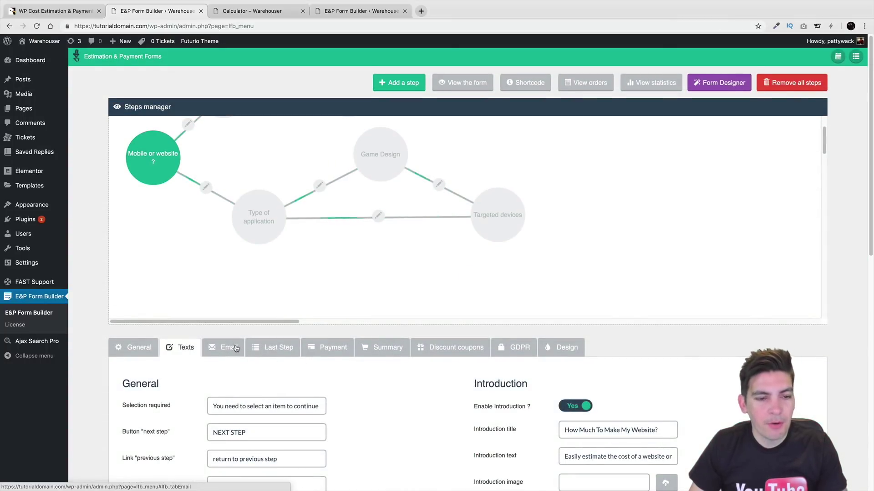
pyautogui.scroll(-1, 240, 351)
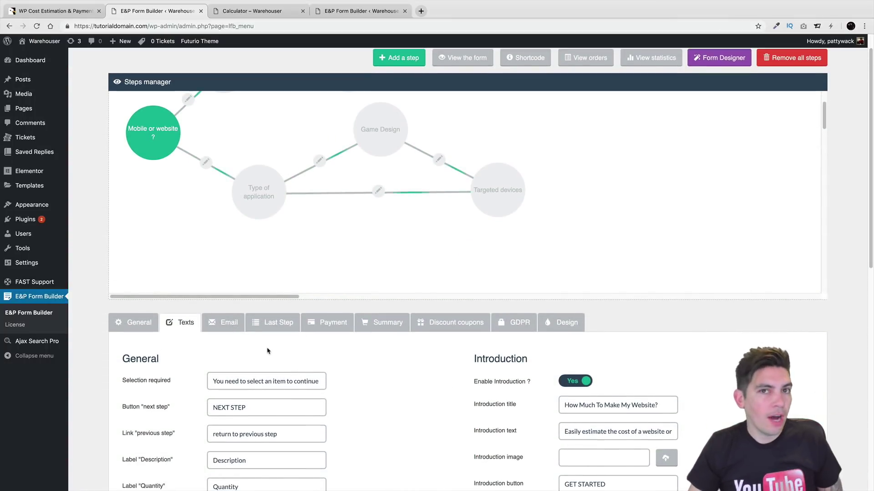
# Review the Email settings and the Mobile or website ? step, then go back to the Dashboard
pyautogui.click(223, 323)
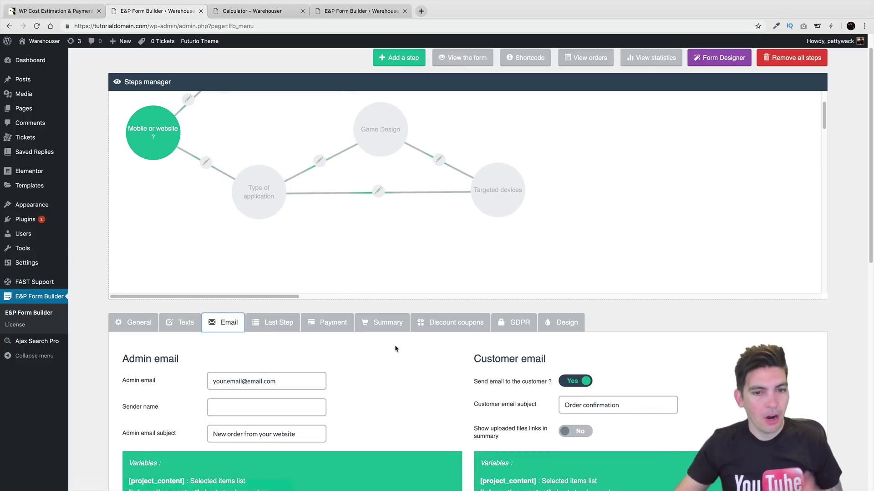
pyautogui.scroll(1, 392, 337)
pyautogui.moveTo(174, 173)
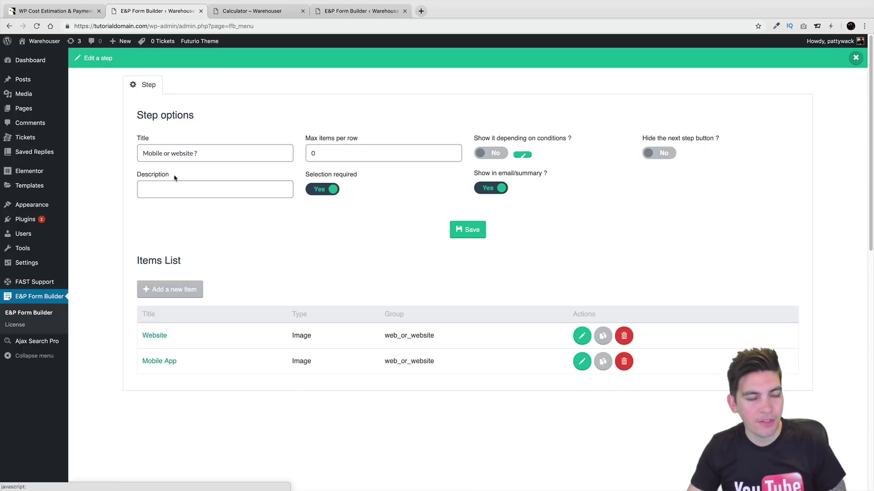
pyautogui.click(174, 179)
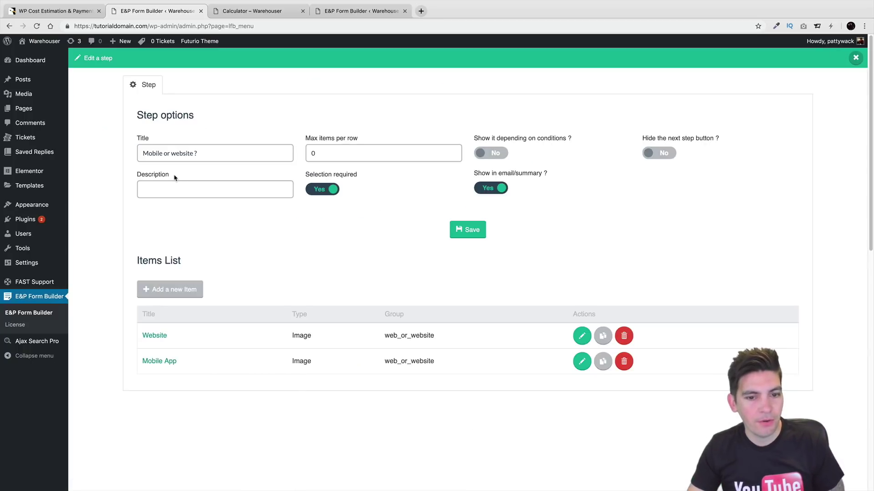
pyautogui.click(30, 60)
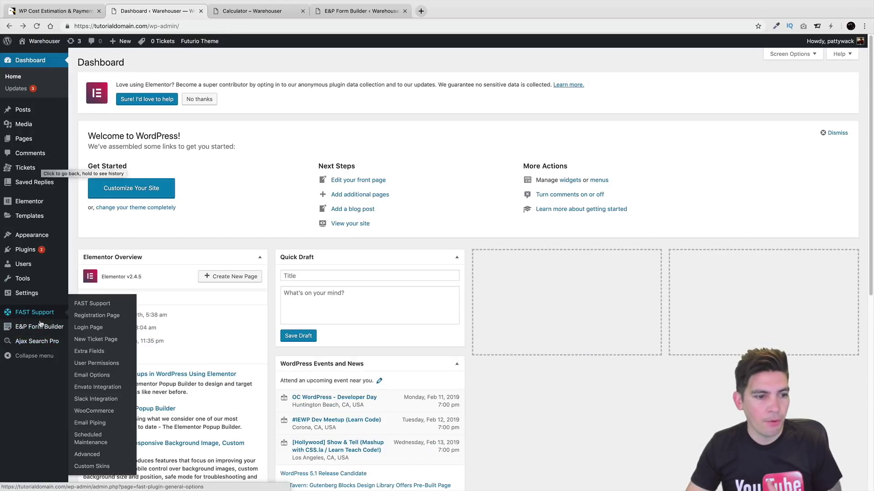
# Open My Estimation Form for editing and show its Last Step settings
pyautogui.click(91, 327)
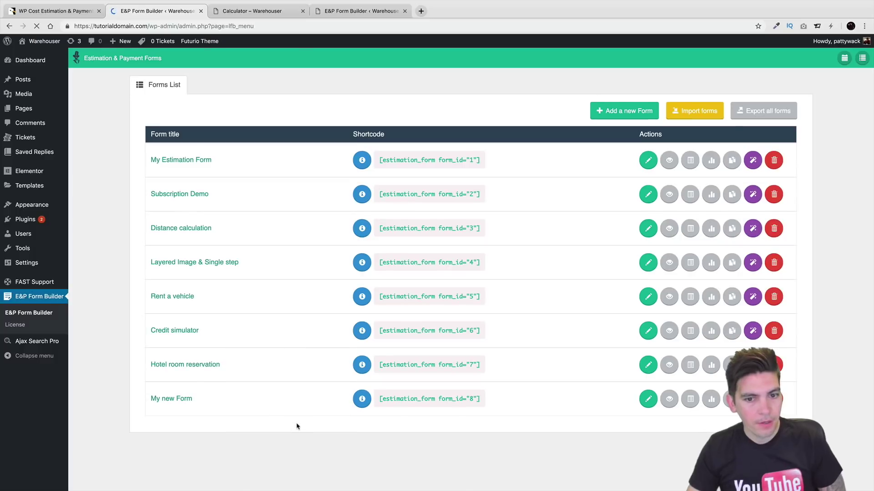
pyautogui.click(648, 161)
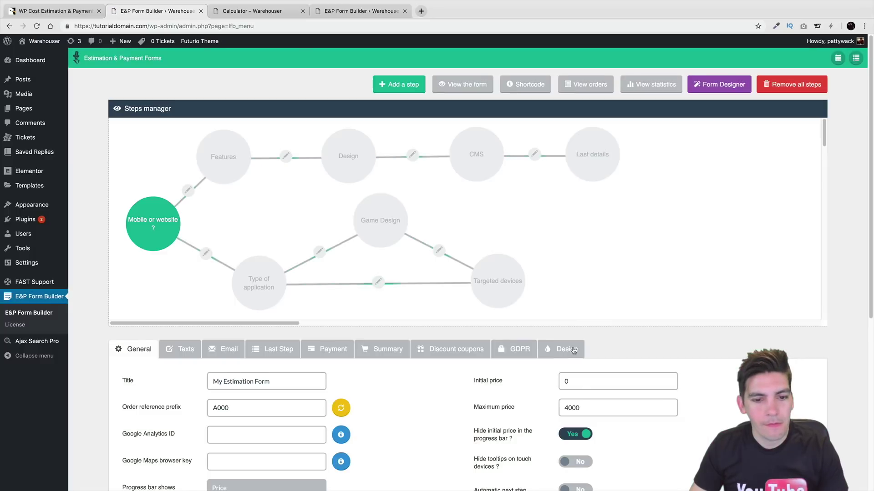
pyautogui.scroll(-3, 309, 285)
pyautogui.click(295, 282)
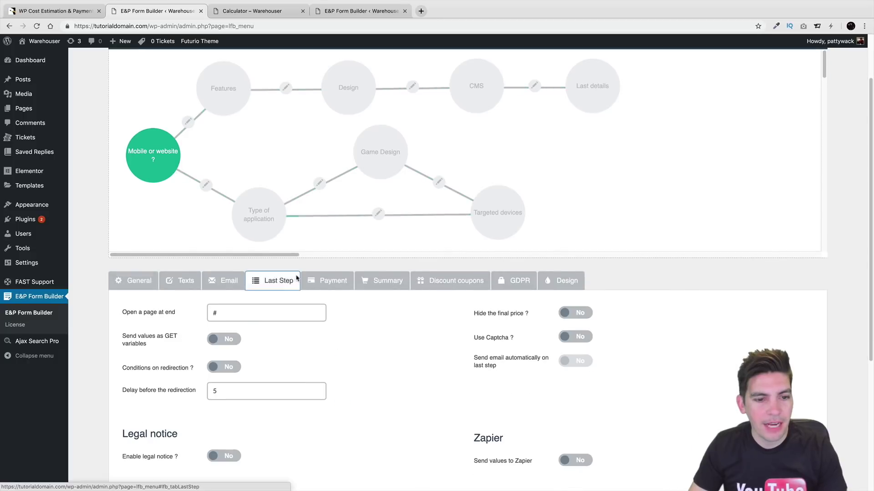
# Under Payment, set Use Paypal and Use Stripe to Yes
pyautogui.scroll(-8, 296, 283)
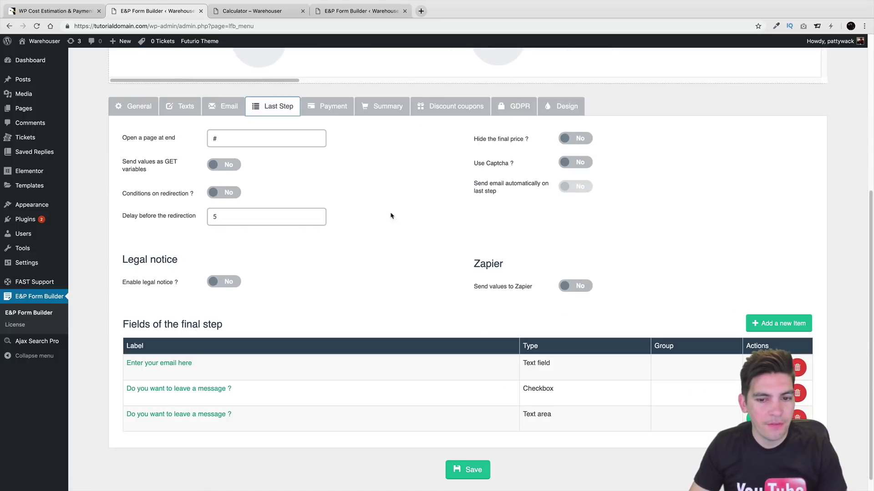
pyautogui.click(324, 107)
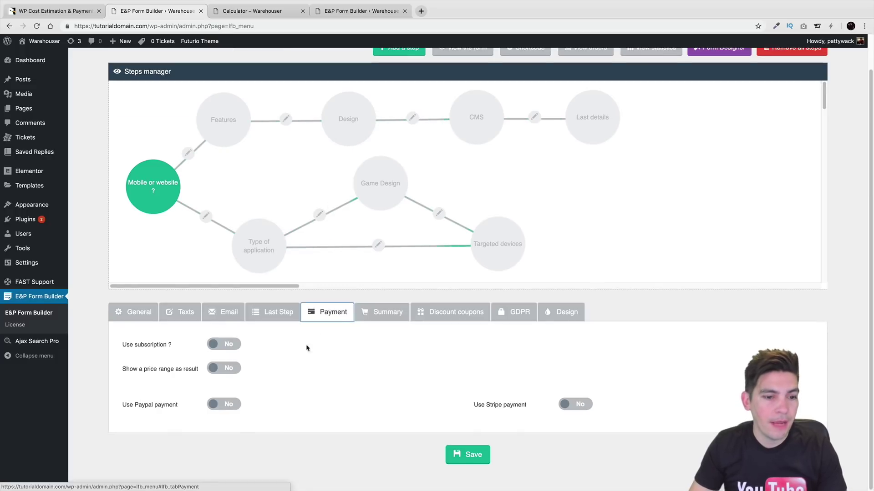
pyautogui.click(223, 404)
pyautogui.scroll(-3, 328, 373)
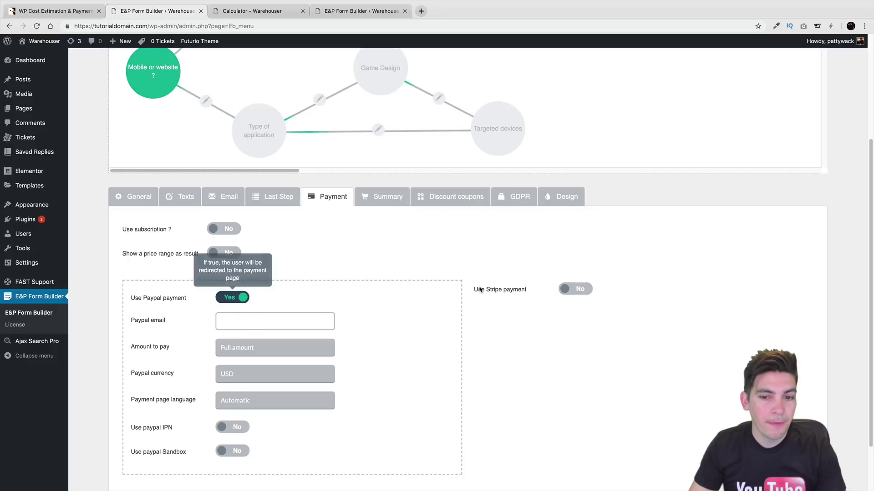
pyautogui.click(575, 289)
pyautogui.scroll(-1, 568, 311)
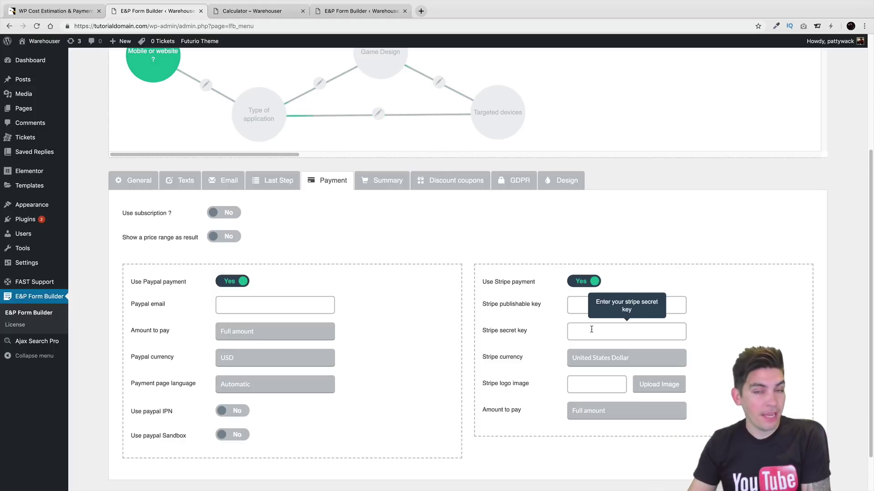
# Look over the Summary settings and bring up the Discount coupons settings
pyautogui.click(388, 180)
pyautogui.scroll(3, 384, 183)
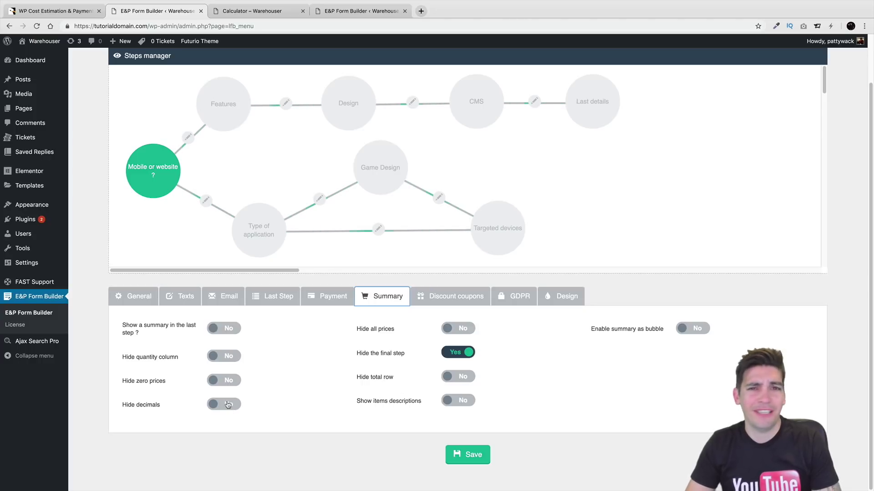
pyautogui.click(430, 296)
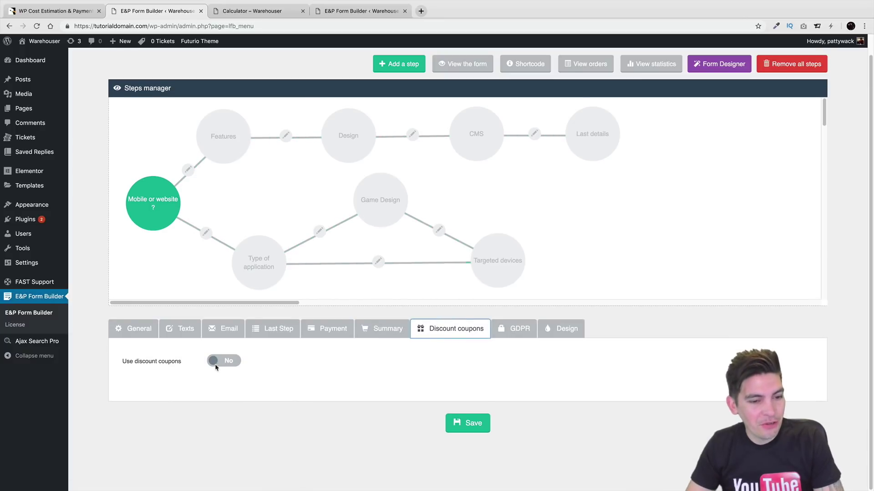
# Switch on discount coupons and start adding a new coupon
pyautogui.click(215, 366)
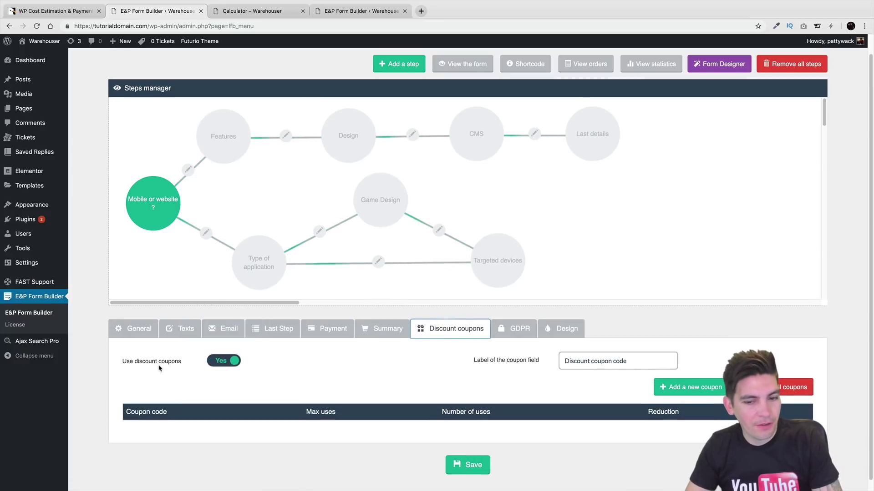
pyautogui.click(714, 390)
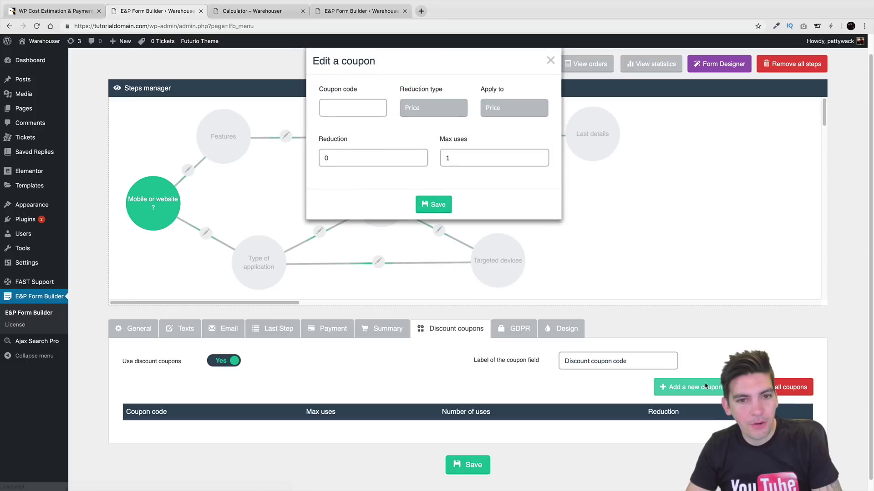
pyautogui.click(358, 113)
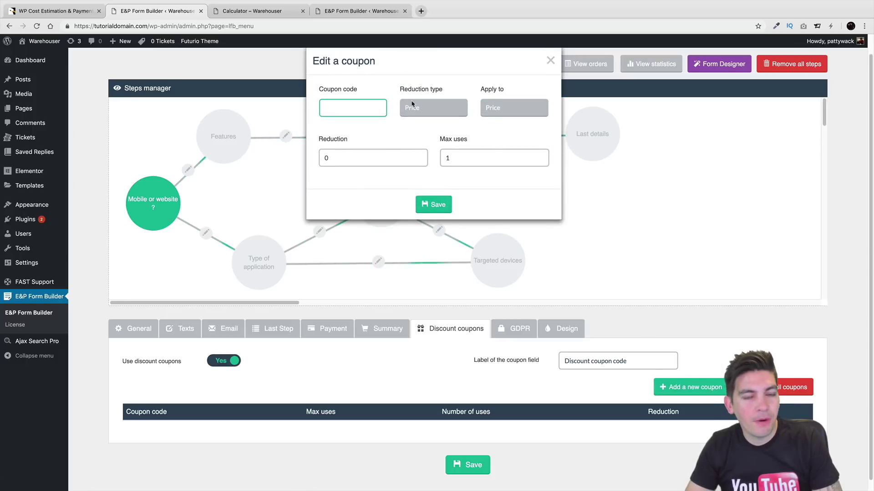
# Set reduction type to Price, check Max uses, then discard the coupon and show GDPR settings
pyautogui.click(429, 111)
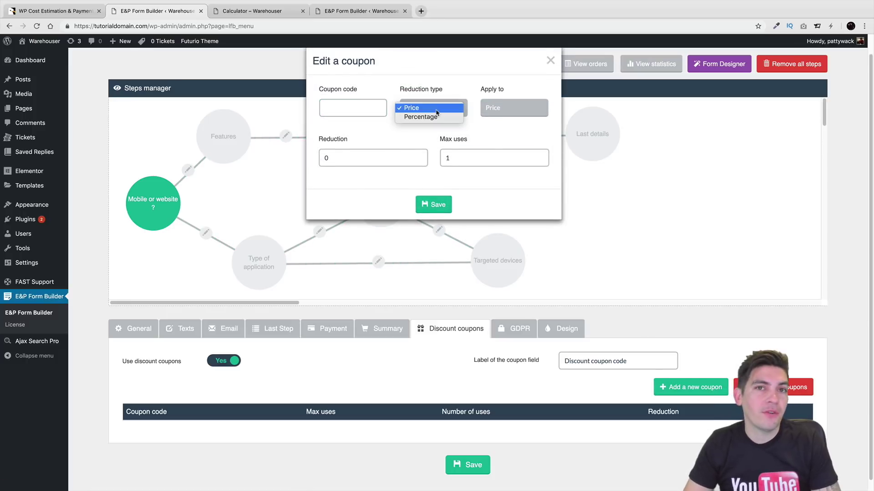
pyautogui.click(436, 112)
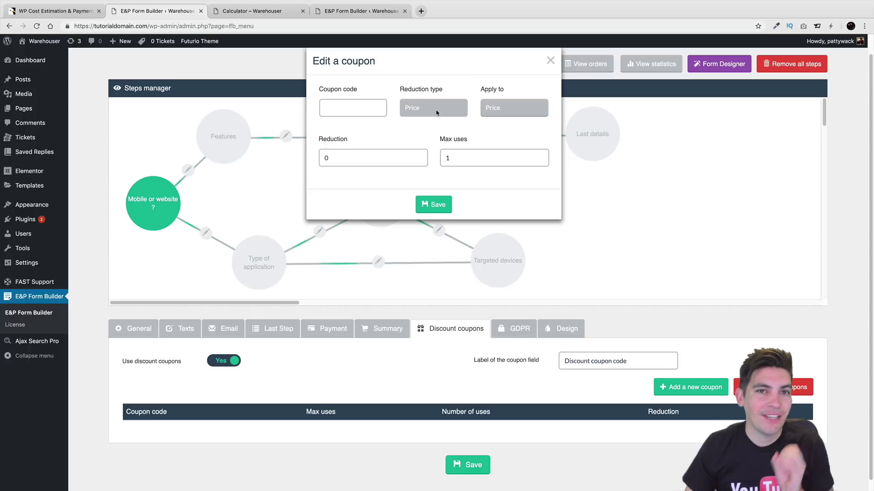
pyautogui.click(436, 112)
pyautogui.click(436, 117)
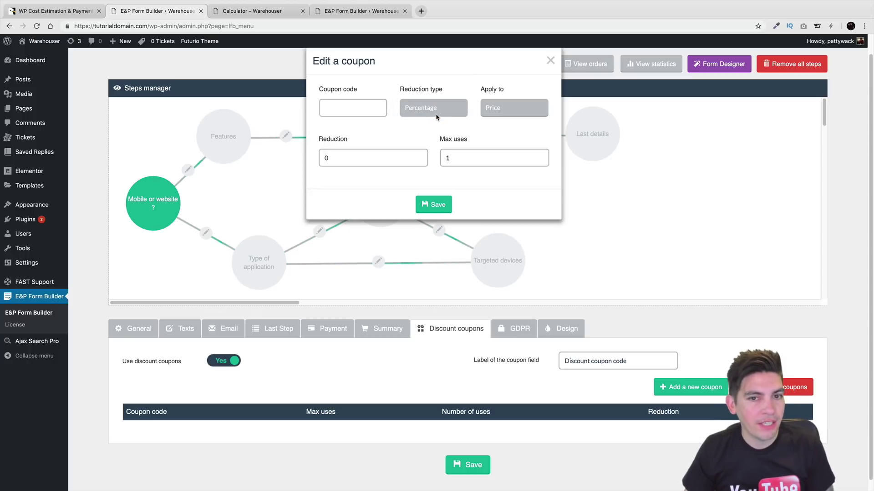
pyautogui.click(384, 103)
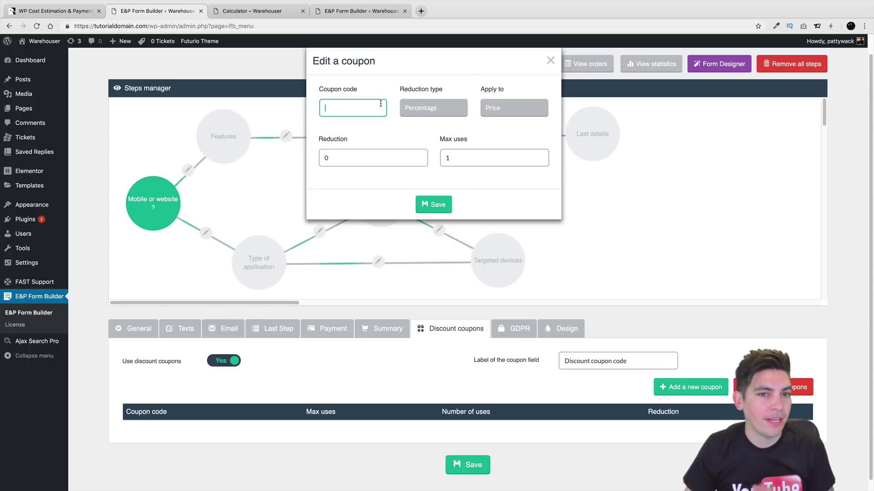
pyautogui.click(421, 107)
pyautogui.click(421, 99)
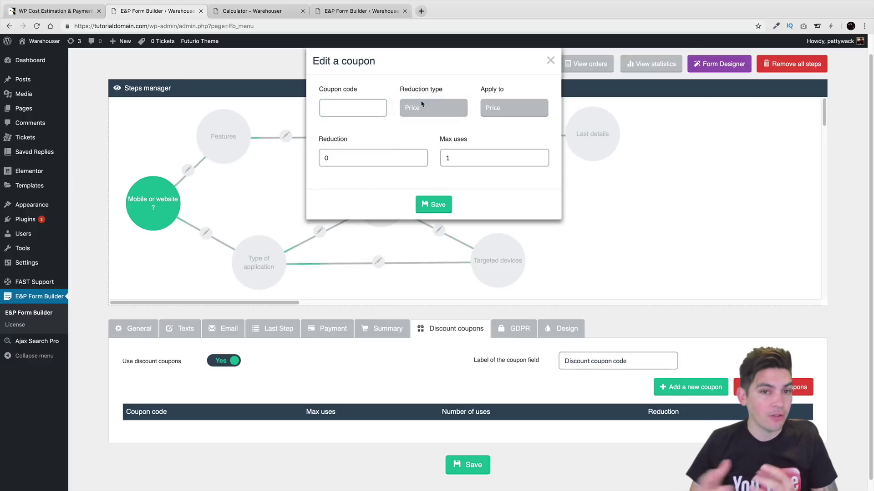
pyautogui.click(348, 103)
pyautogui.click(468, 160)
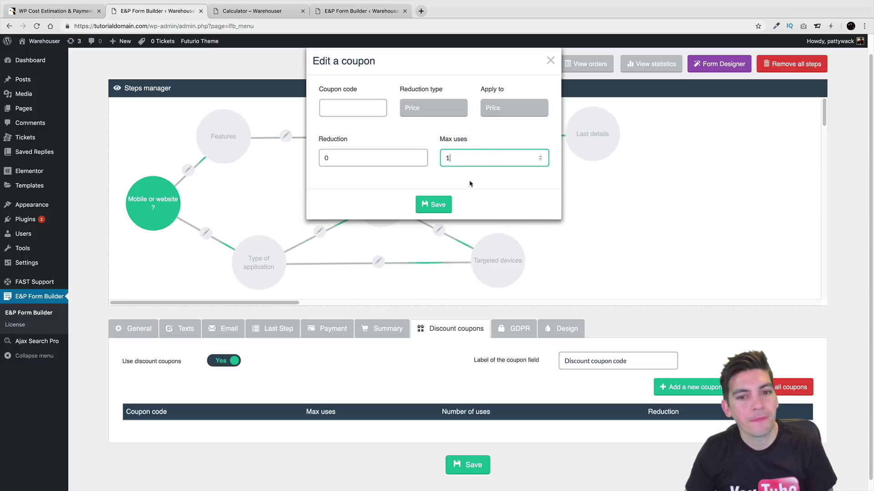
pyautogui.click(550, 60)
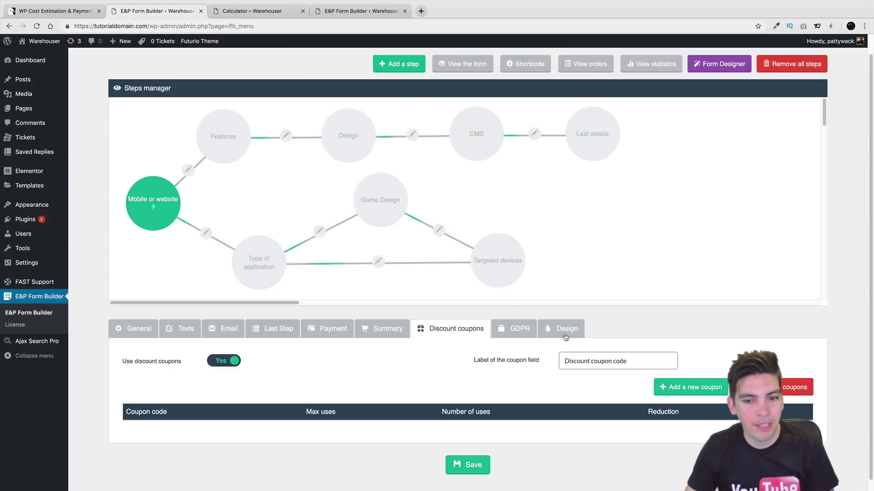
pyautogui.click(523, 339)
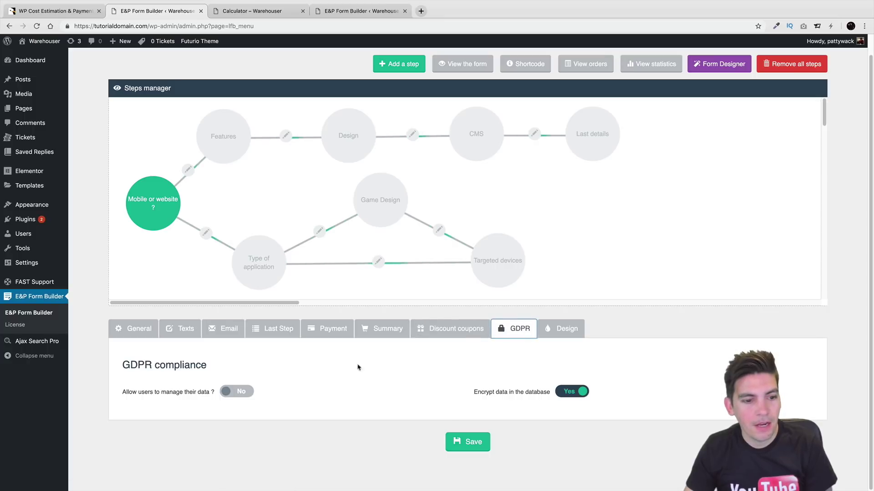
# Look over the Design settings: main colour #1ABC9C, Google font Lato, icon fa-check, image size 64
pyautogui.click(564, 328)
pyautogui.scroll(-2, 480, 349)
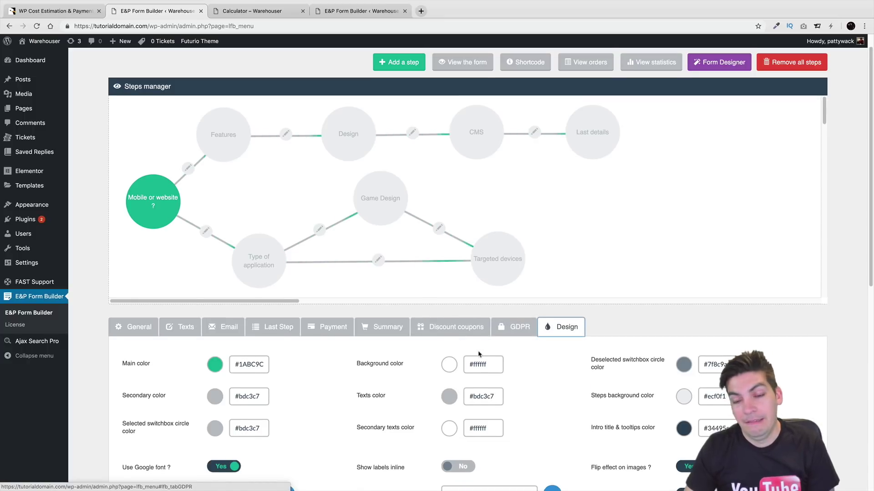
pyautogui.scroll(-2, 480, 349)
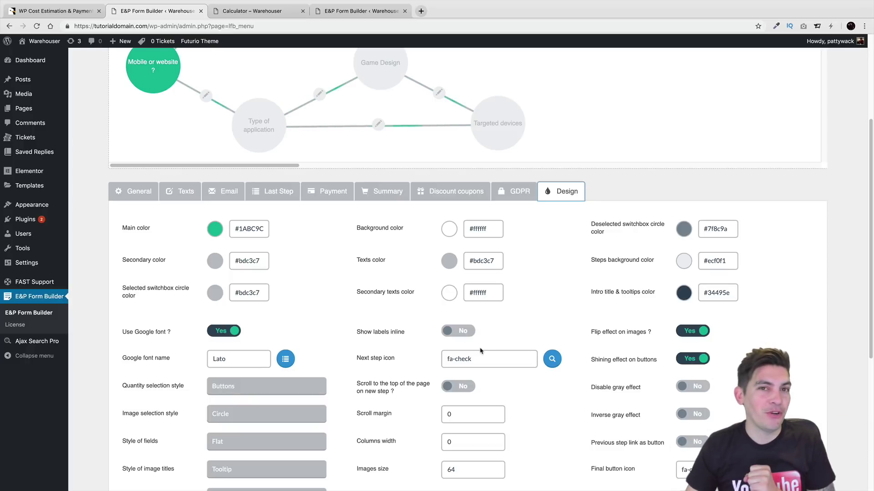
pyautogui.scroll(-1, 480, 350)
pyautogui.scroll(-1, 480, 349)
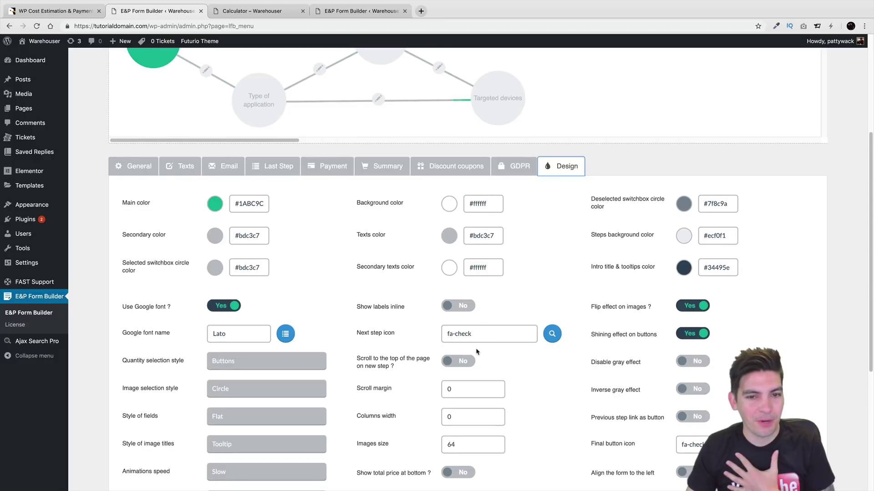
pyautogui.scroll(-1, 477, 351)
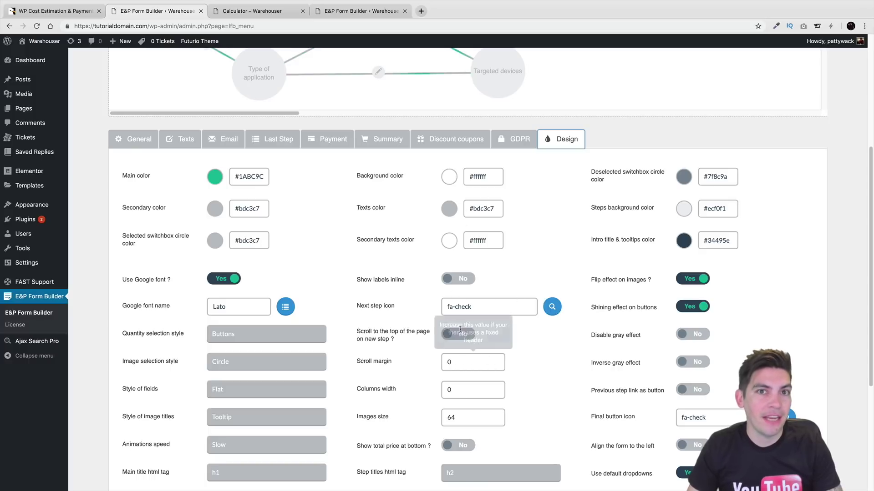
pyautogui.scroll(-1, 406, 416)
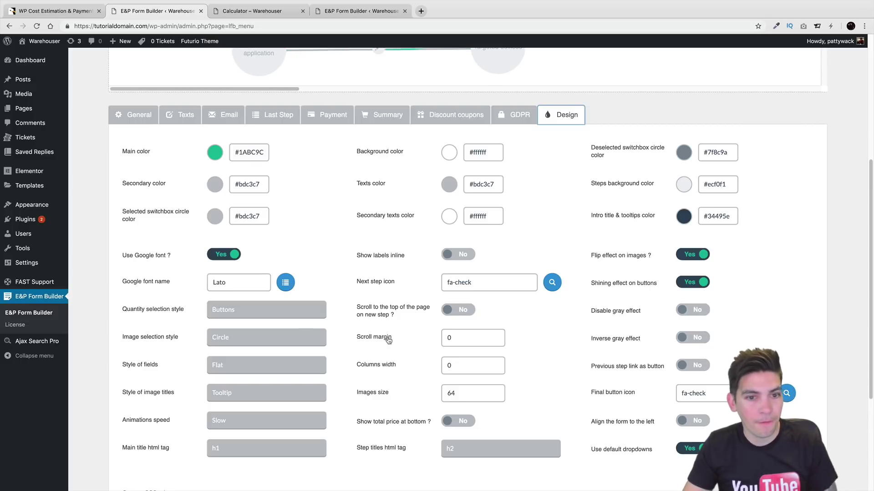
pyautogui.click(223, 282)
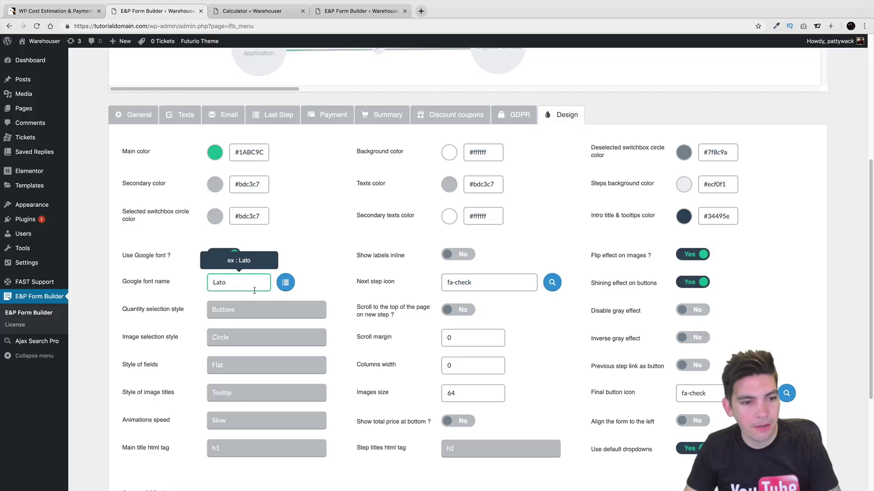
pyautogui.scroll(5, 340, 378)
pyautogui.scroll(2, 341, 377)
pyautogui.moveTo(156, 223)
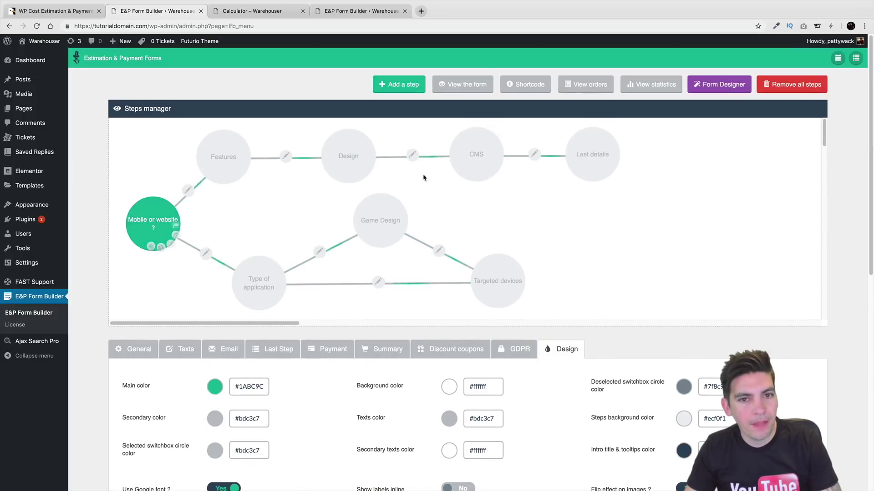
# Add My Step, place it right of Targeted devices, and link Targeted devices to it
pyautogui.click(404, 89)
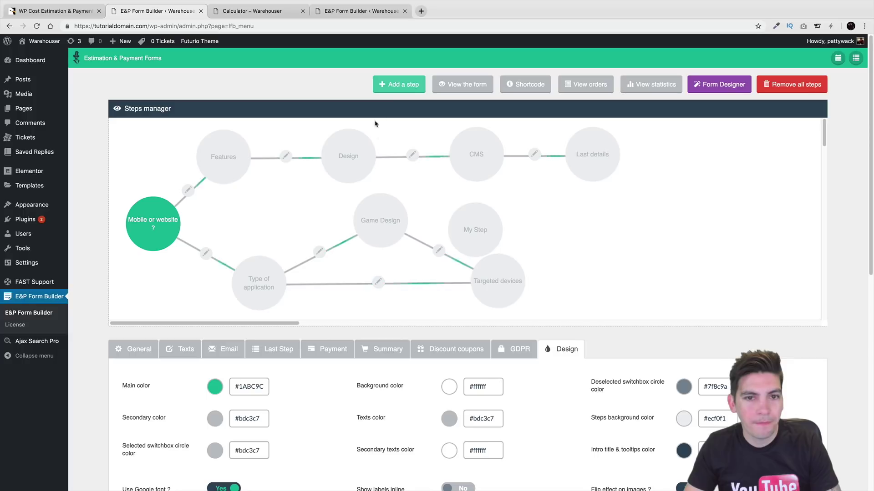
pyautogui.moveTo(480, 225)
pyautogui.moveTo(480, 225); pyautogui.dragTo(633, 250)
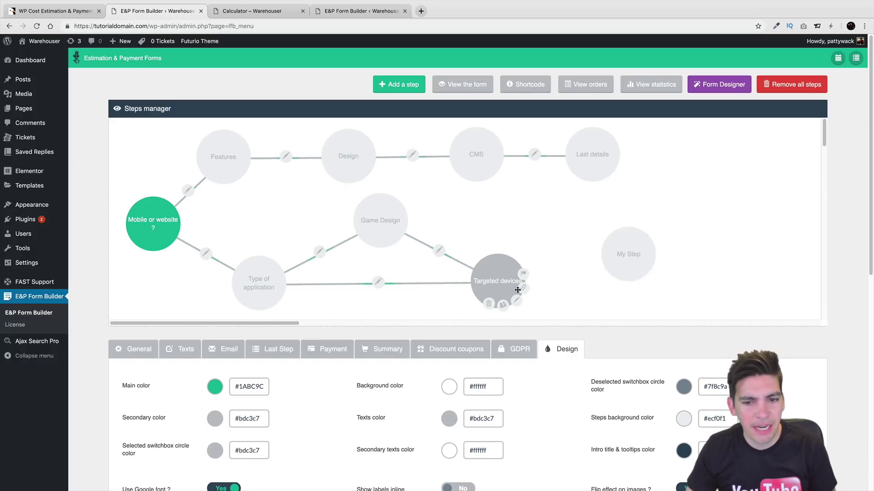
pyautogui.click(522, 288)
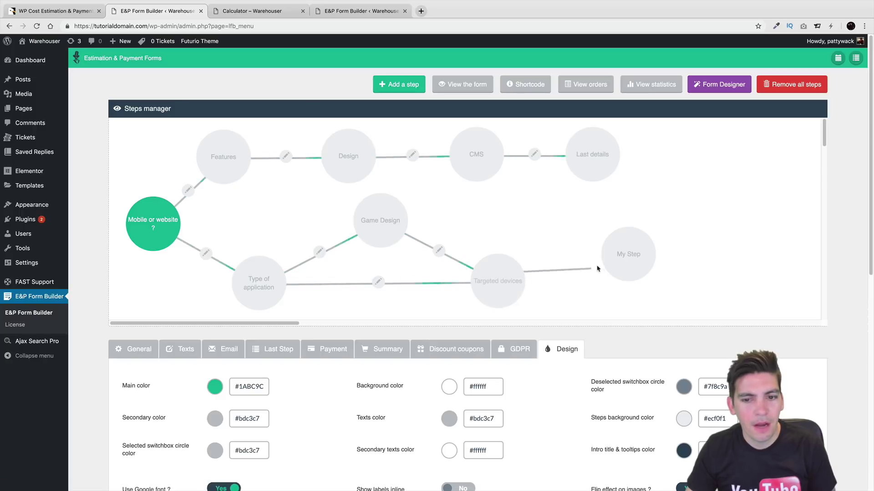
pyautogui.click(619, 253)
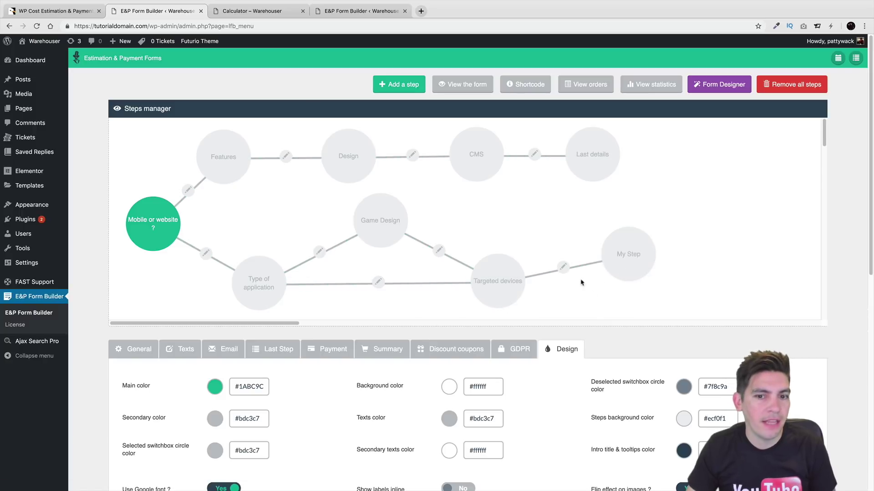
pyautogui.moveTo(627, 254)
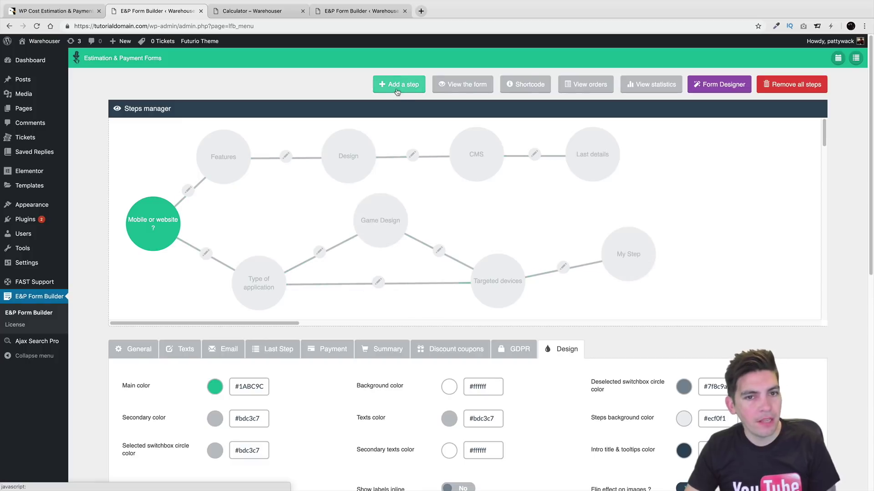
# Retitle the Mobile or website ? step to 'eCommerce or Business ?' and save it
pyautogui.moveTo(159, 222)
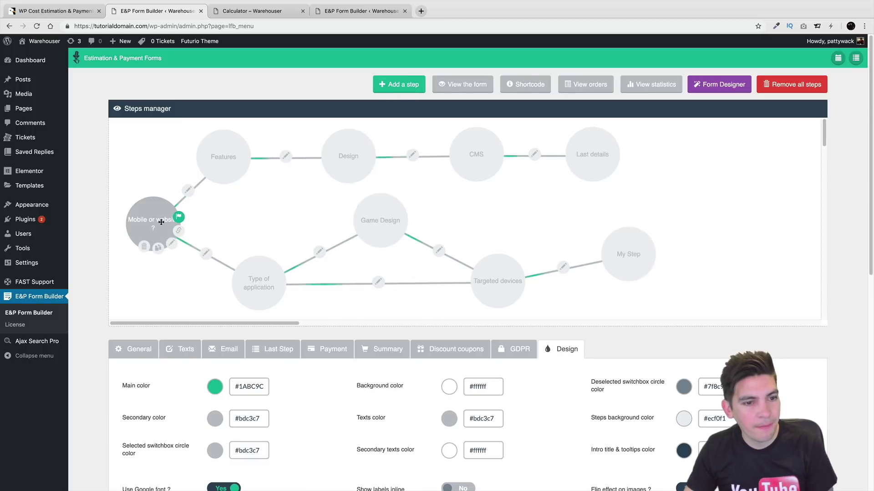
pyautogui.click(172, 242)
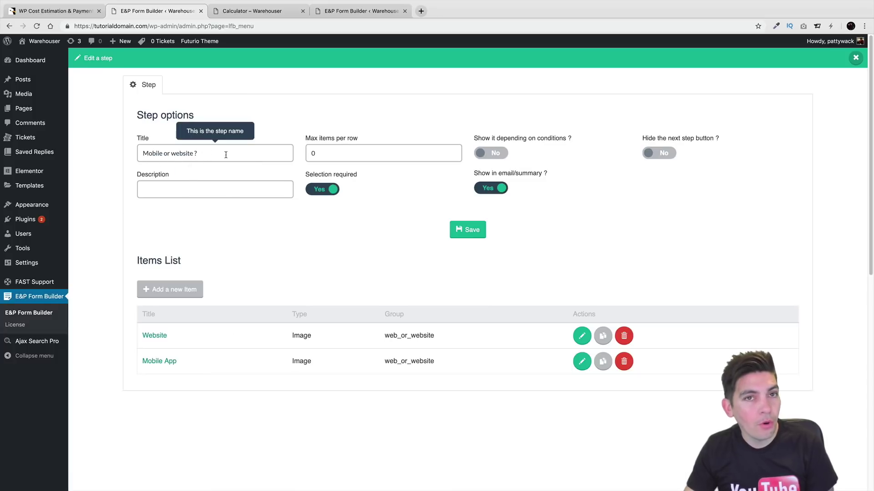
pyautogui.doubleClick(156, 155)
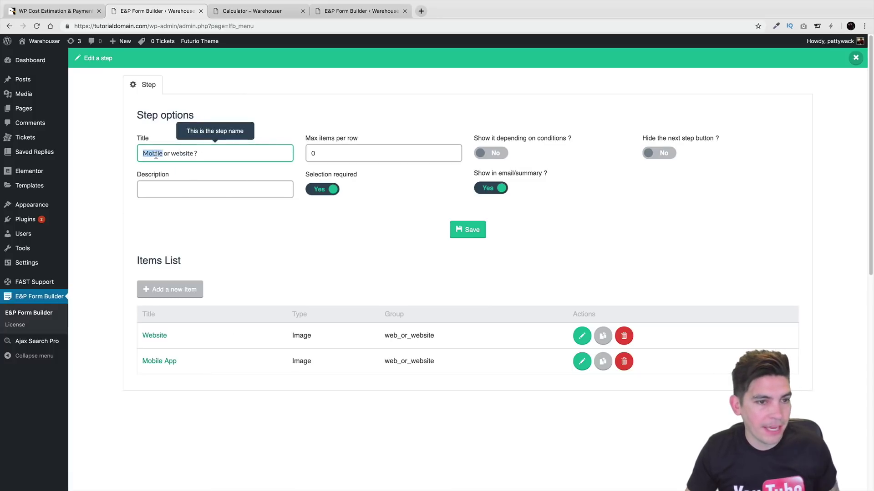
pyautogui.write('eCommerce')
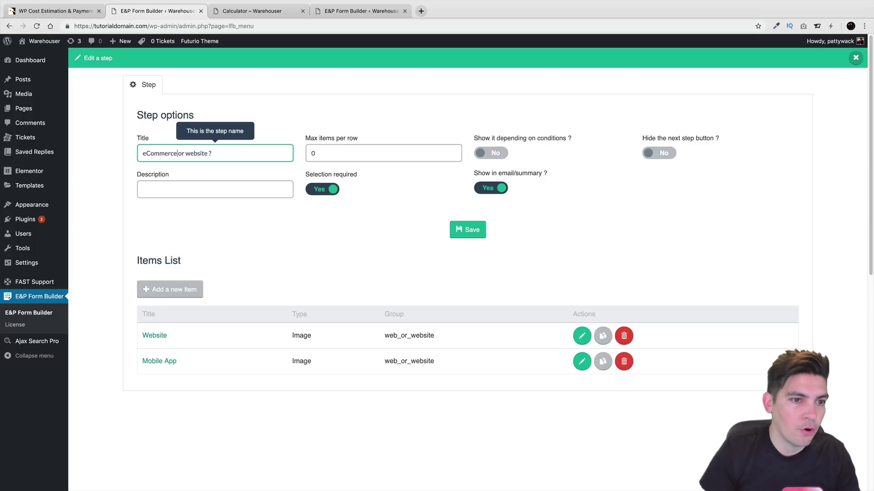
pyautogui.doubleClick(190, 154)
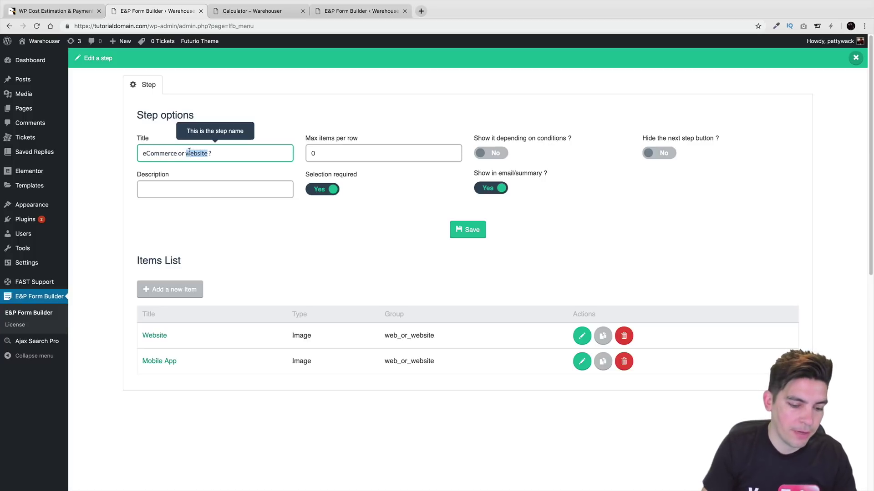
pyautogui.write('Business')
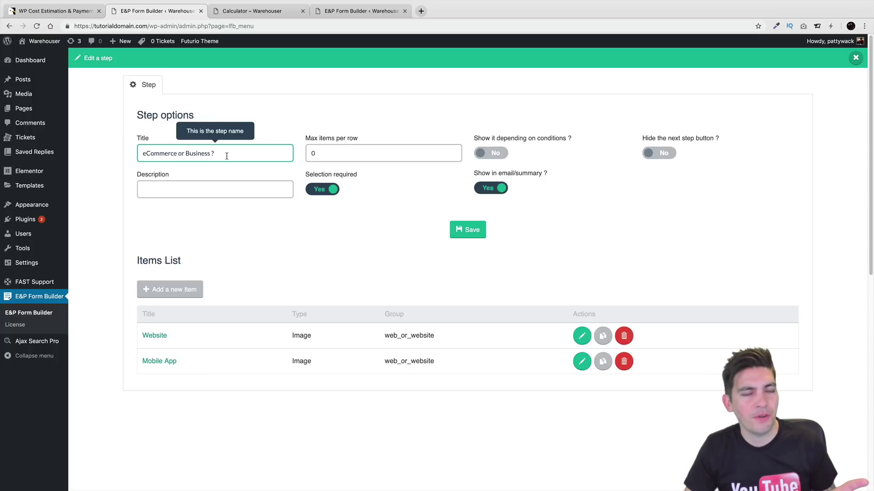
pyautogui.press('Delete')
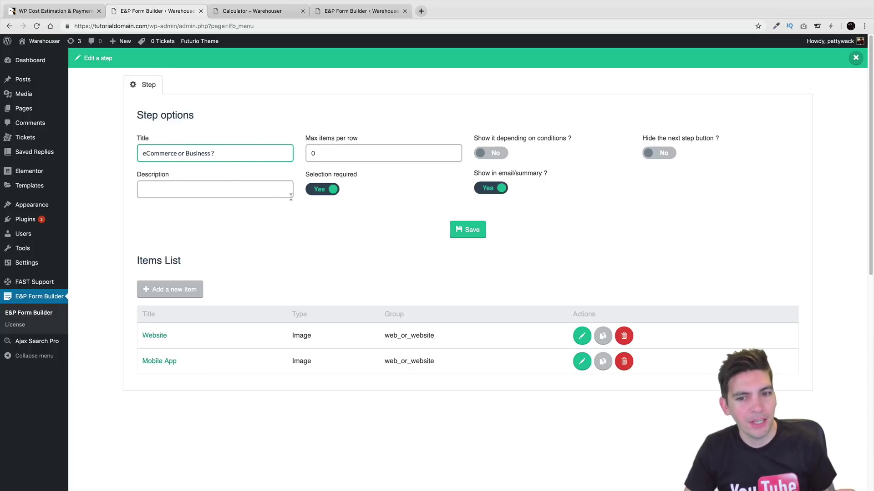
pyautogui.click(476, 237)
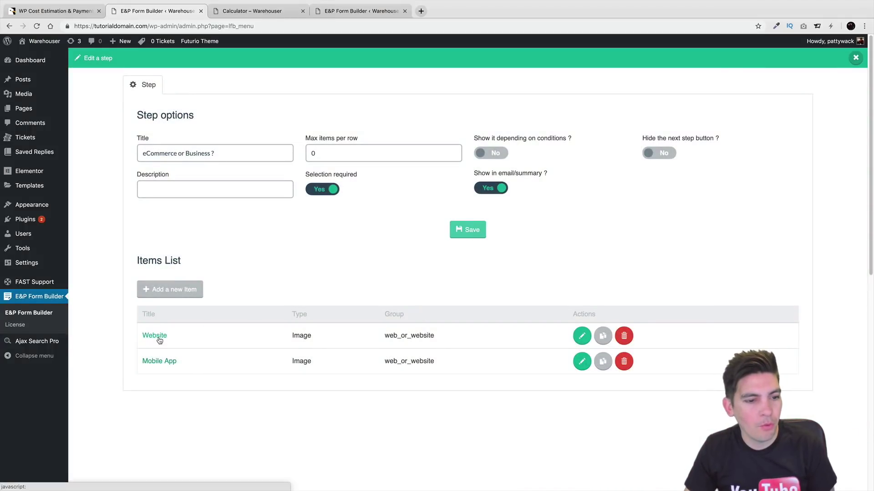
# Review the Website item's options without changes and return to the forms list
pyautogui.click(582, 337)
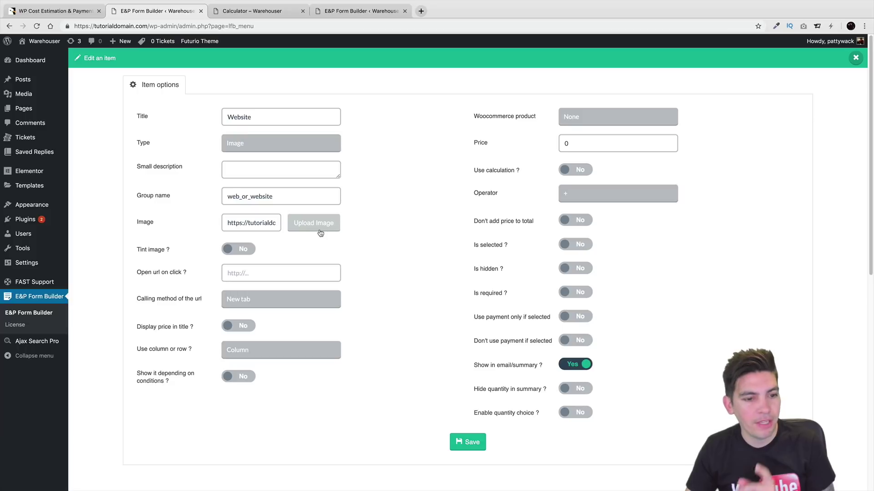
pyautogui.click(855, 58)
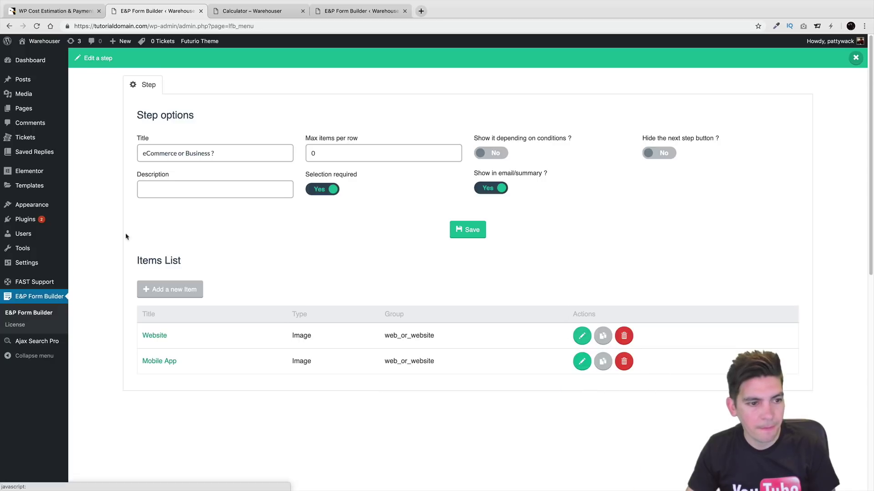
pyautogui.click(40, 314)
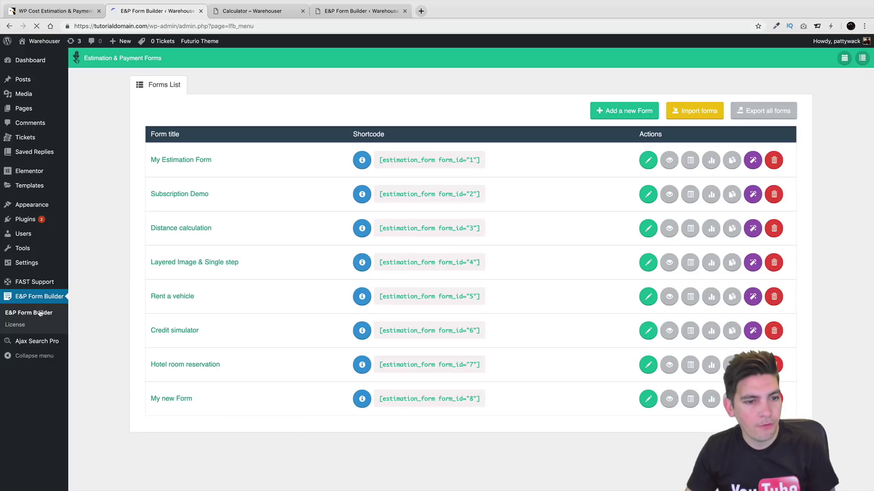
# Open My Estimation Form for editing from the Forms List
pyautogui.click(642, 160)
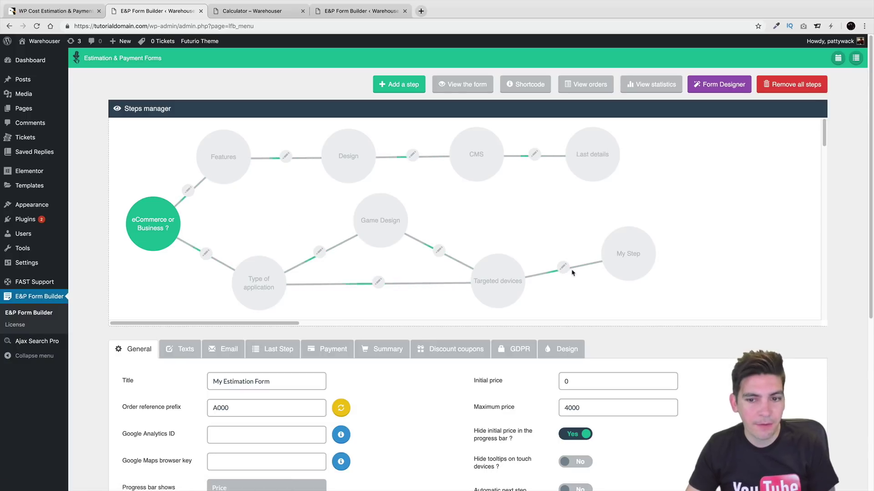
# Save the eCommerce-to-Features link condition with element 'eCommerce or Business ? : Website'
pyautogui.click(188, 191)
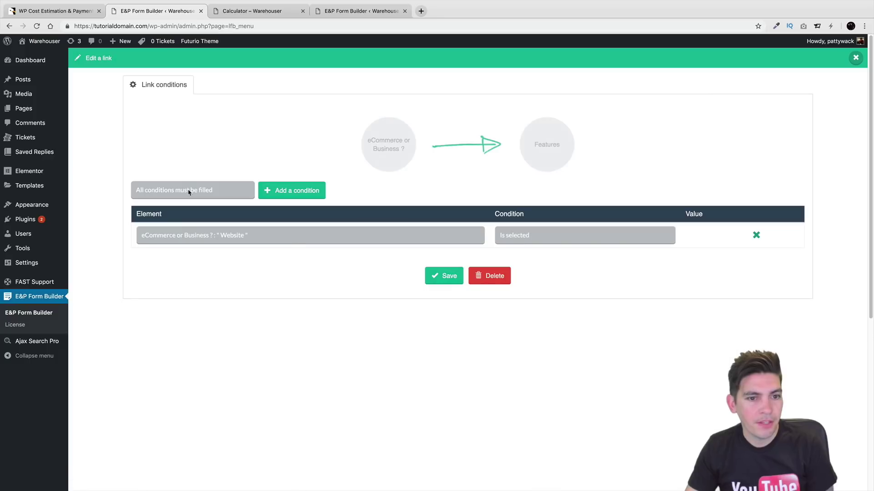
pyautogui.click(217, 241)
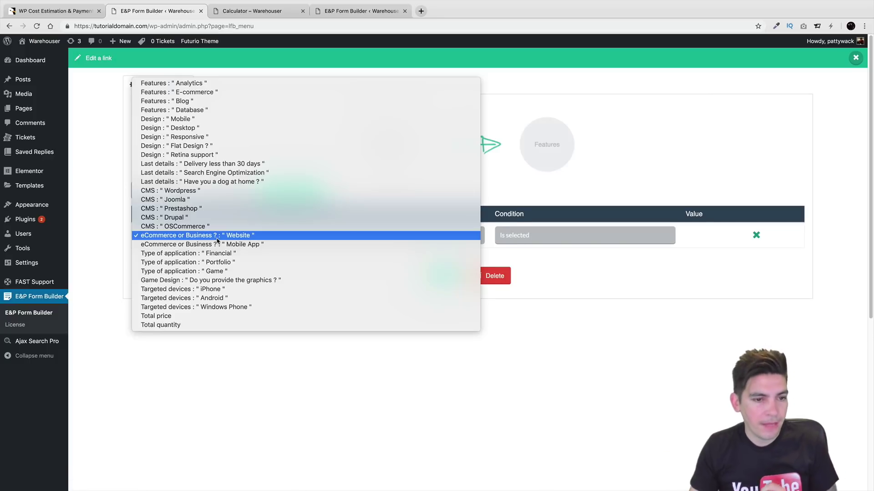
pyautogui.click(218, 240)
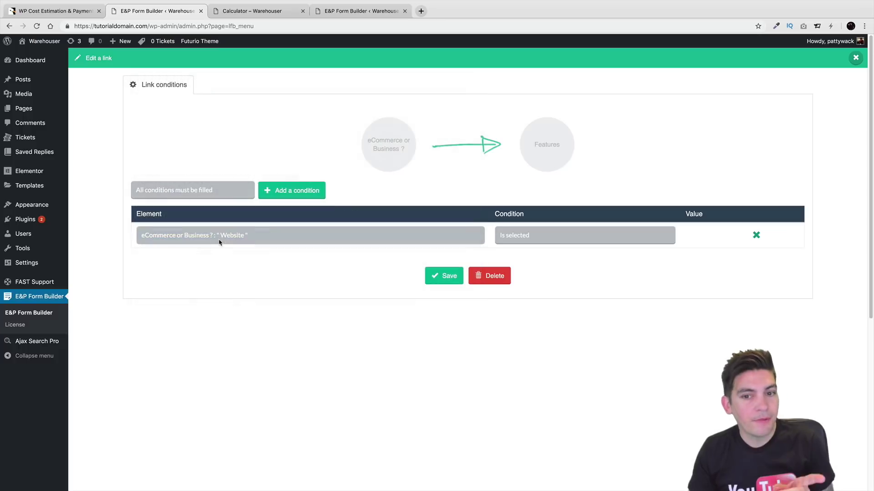
pyautogui.click(433, 276)
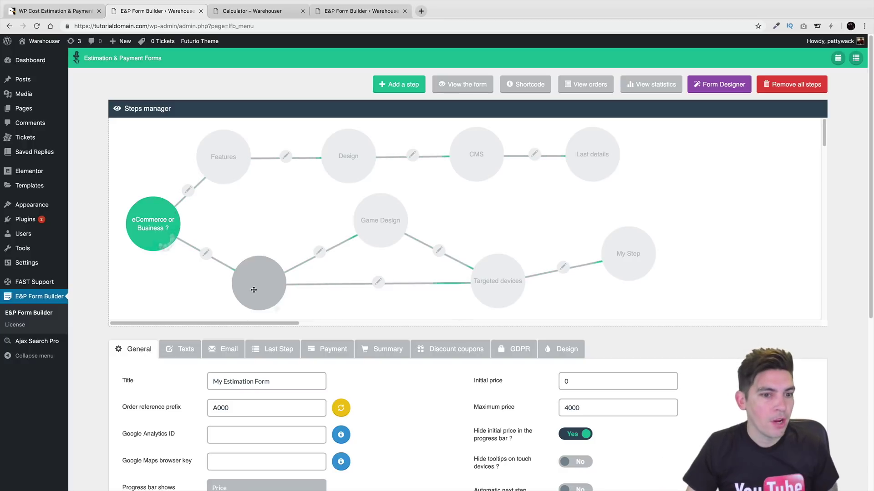
# Set the Type of application link's condition to Website is selected
pyautogui.click(207, 255)
pyautogui.click(233, 235)
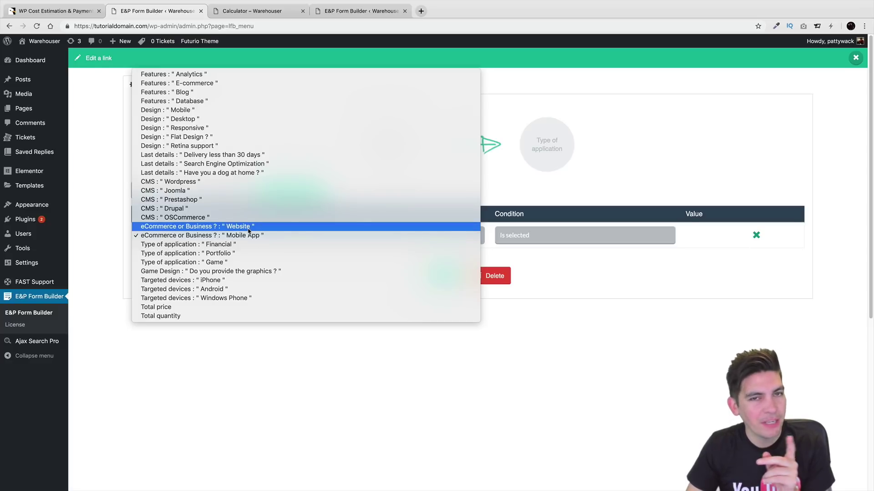
pyautogui.click(199, 226)
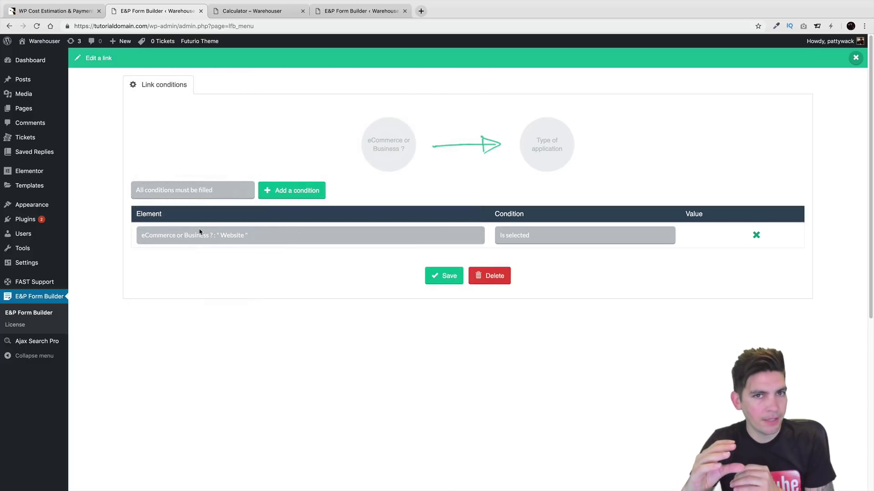
# Save the Website condition, then review the Features step's items: Analytics, E-commerce, Blog, Database
pyautogui.click(443, 276)
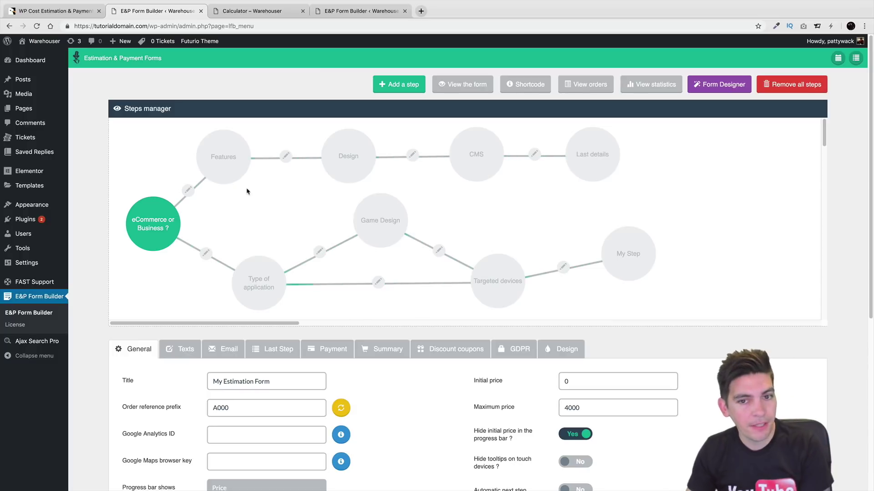
pyautogui.moveTo(360, 163)
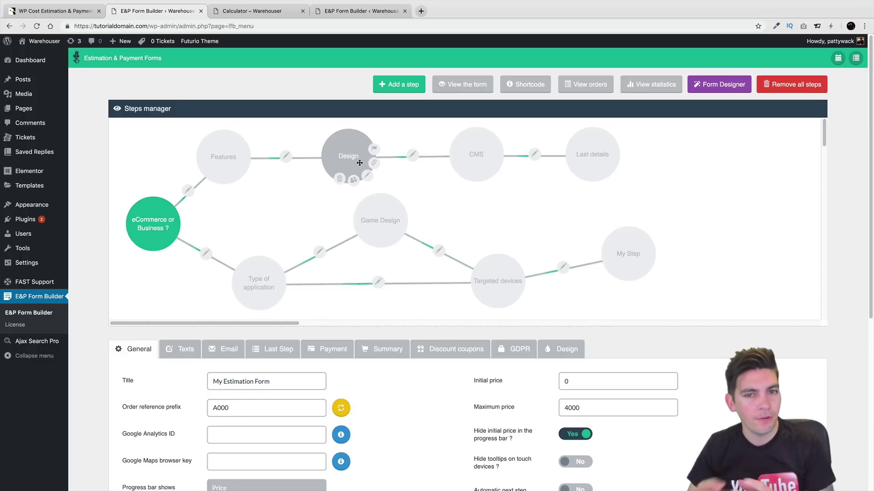
pyautogui.moveTo(222, 165)
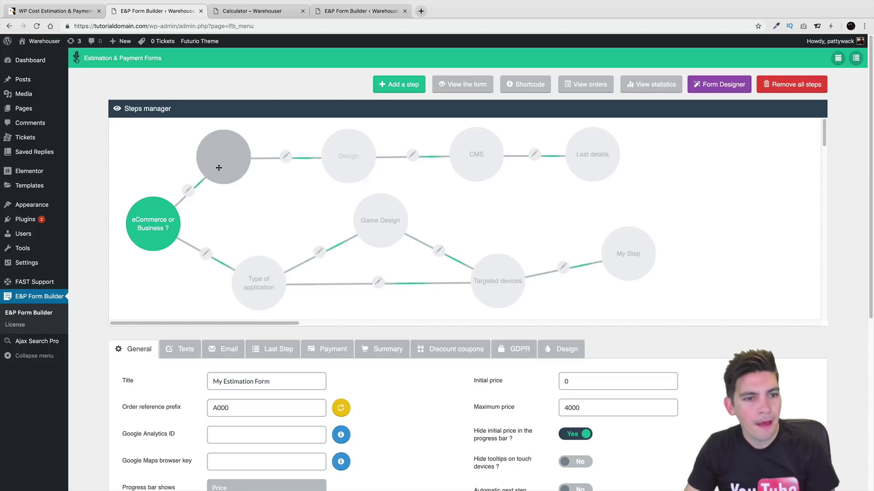
pyautogui.click(241, 177)
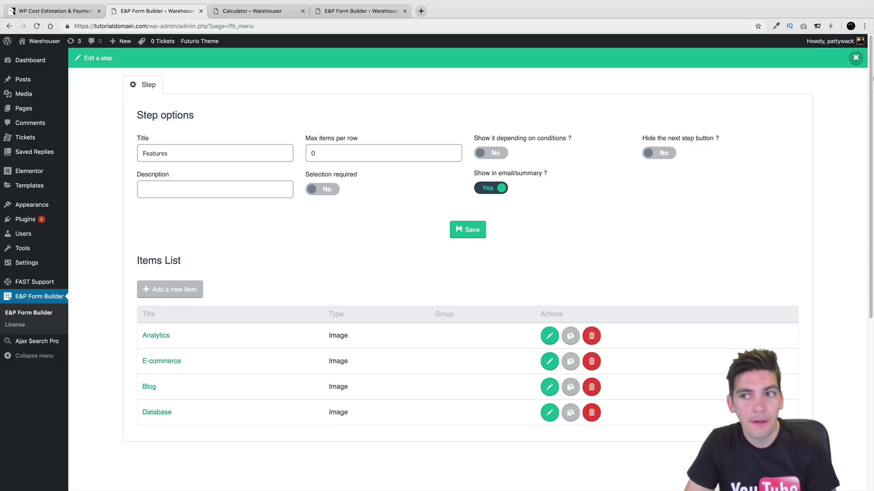
pyautogui.click(856, 59)
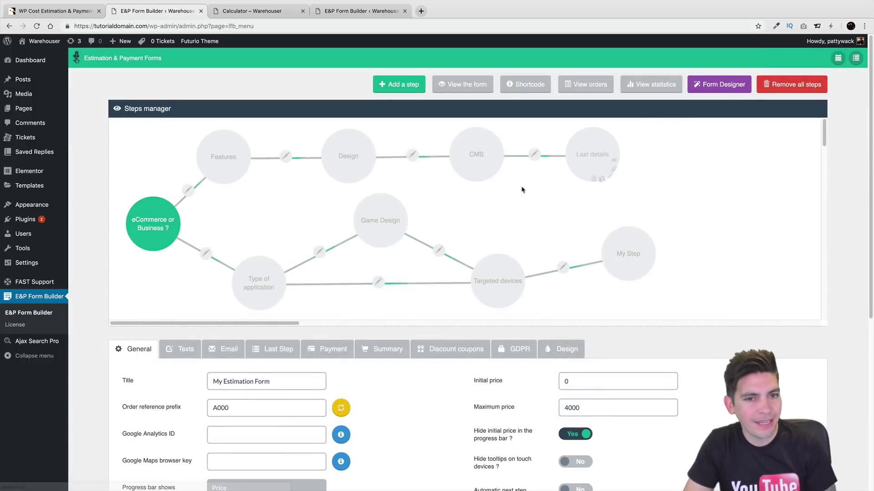
pyautogui.moveTo(449, 172)
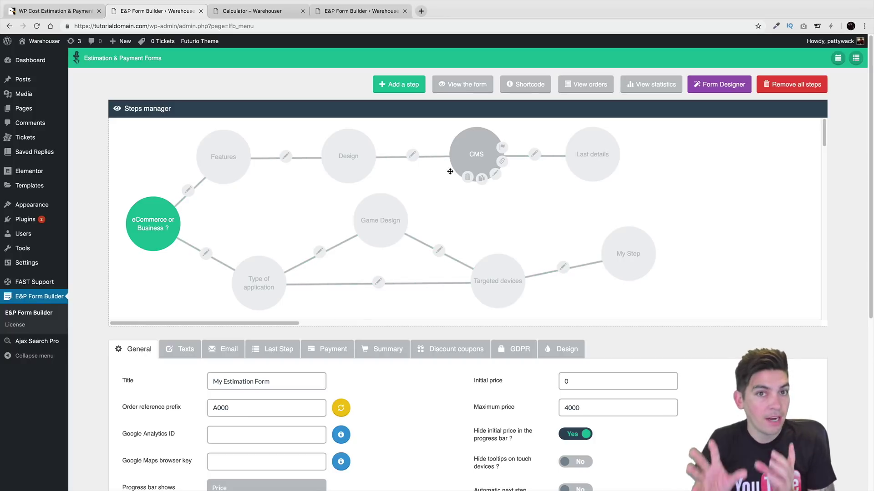
# Create a new form, add My Step at the left of the map, and open its options
pyautogui.click(41, 314)
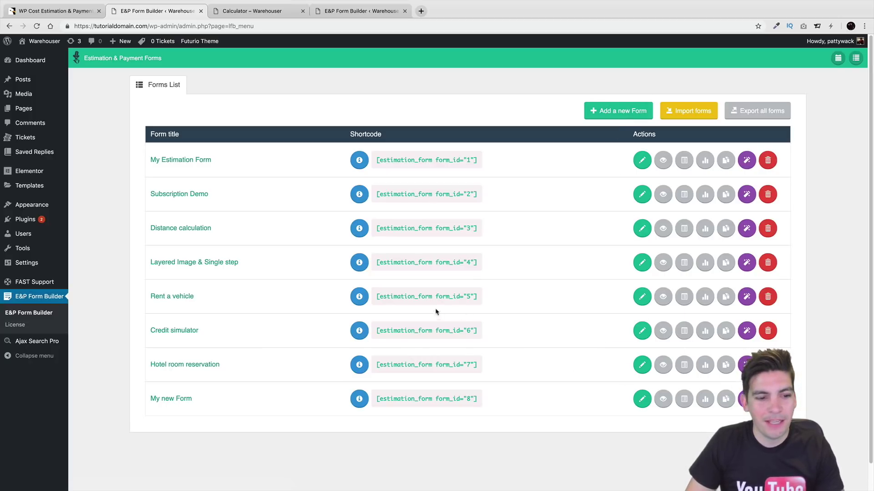
pyautogui.click(618, 112)
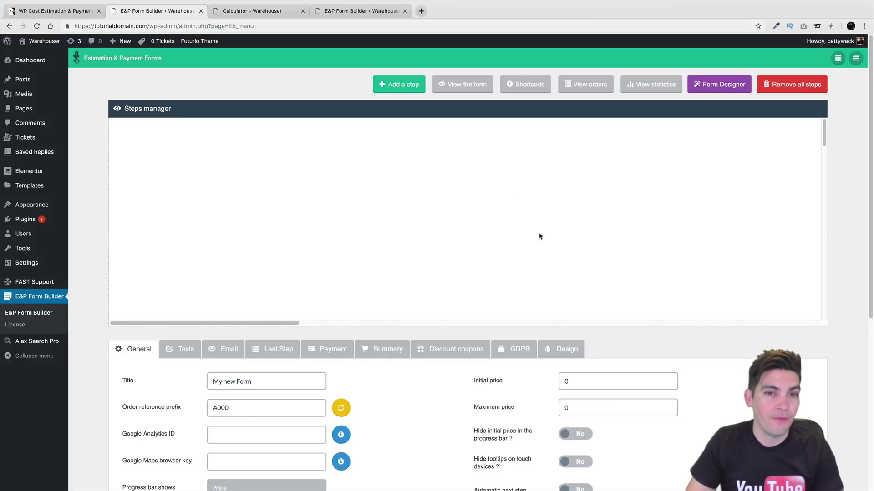
pyautogui.click(404, 88)
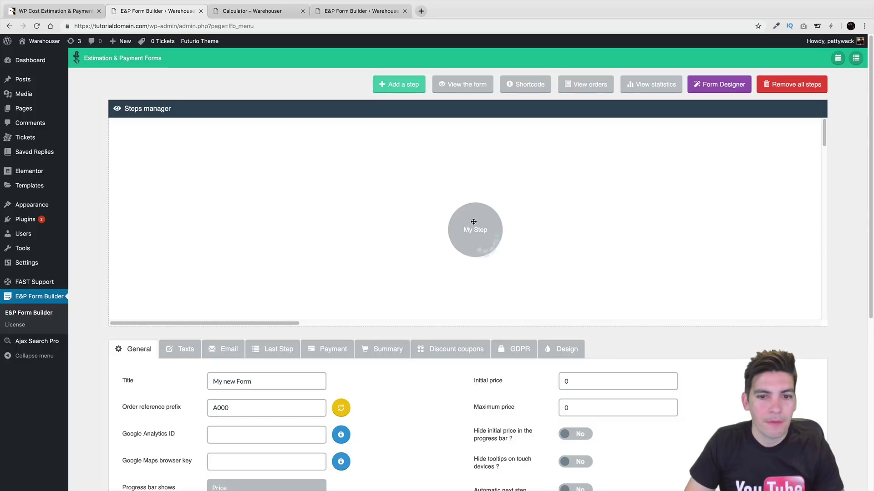
pyautogui.moveTo(474, 222); pyautogui.dragTo(195, 199)
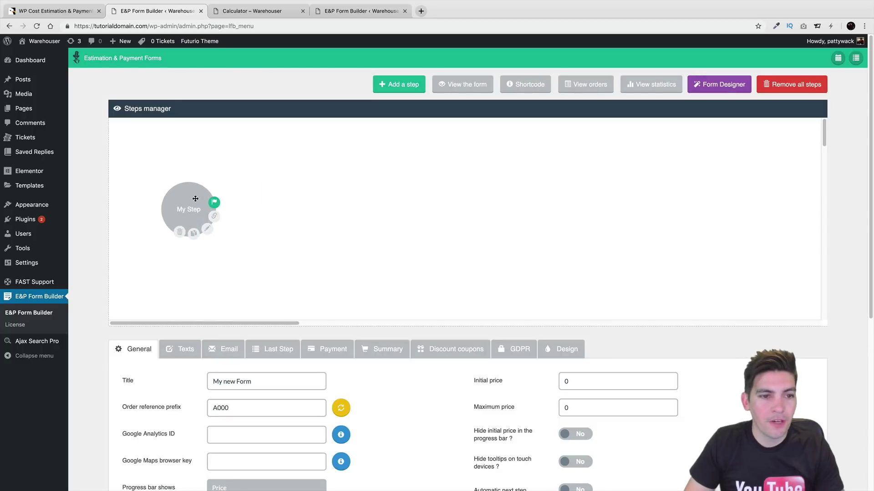
pyautogui.click(208, 230)
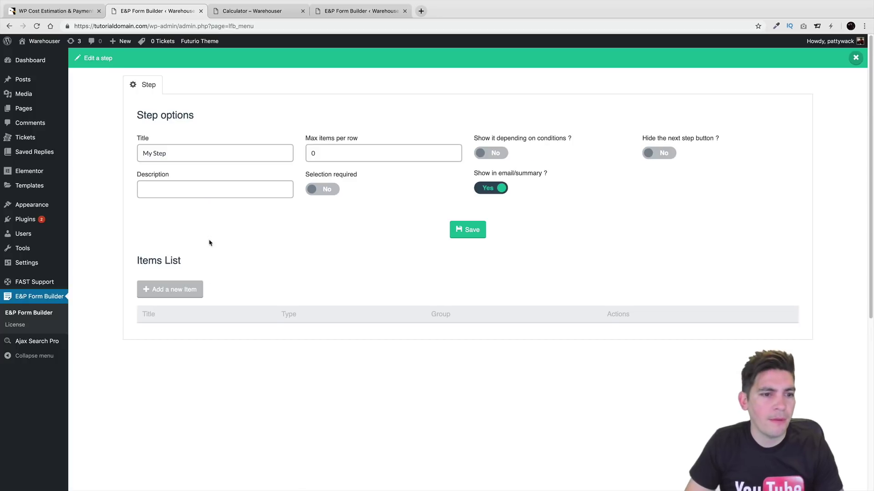
# Add a new item to My Step titled Business
pyautogui.click(194, 292)
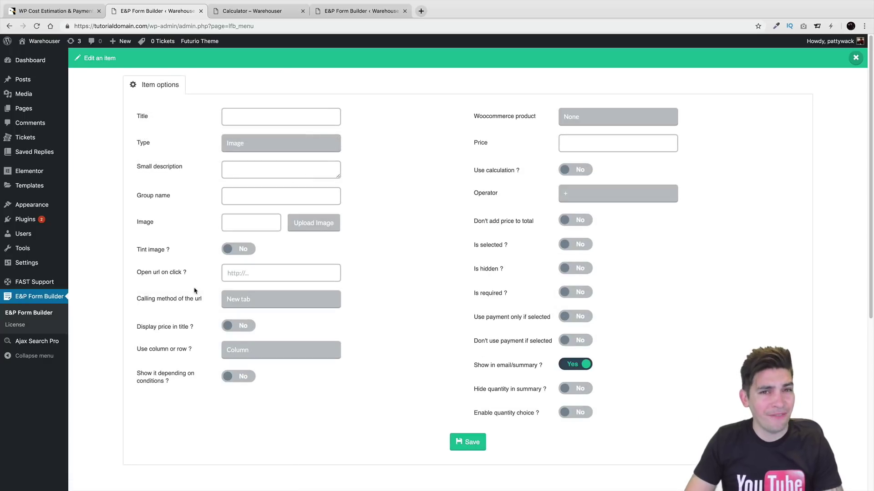
pyautogui.click(283, 119)
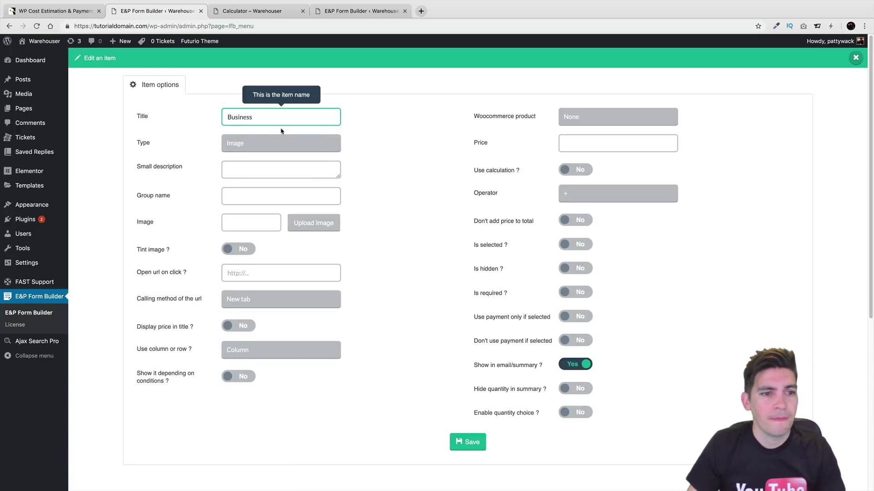
pyautogui.click(319, 176)
# Insert the store image from the media library as the Business item's image
pyautogui.click(318, 222)
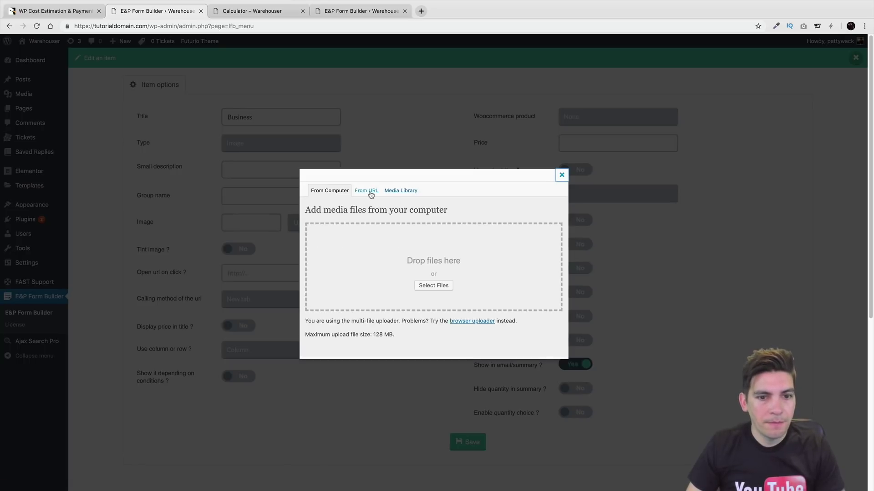
pyautogui.click(402, 191)
pyautogui.scroll(-1, 364, 269)
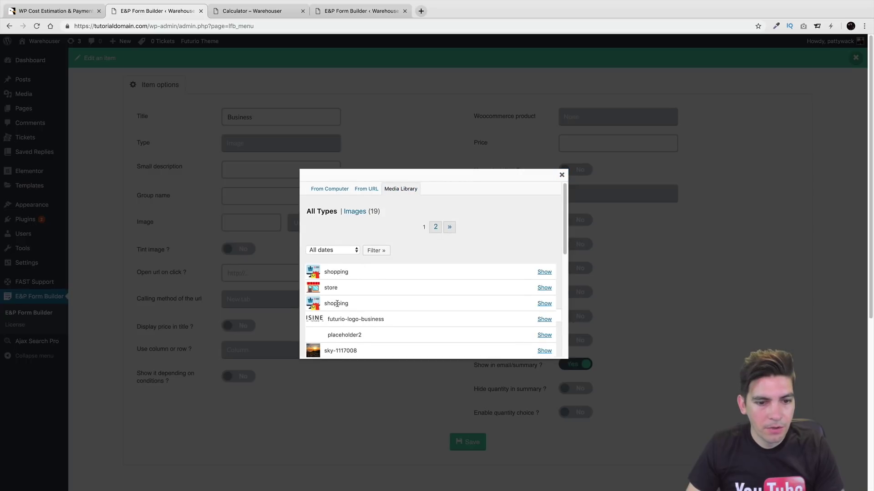
pyautogui.scroll(-1, 336, 304)
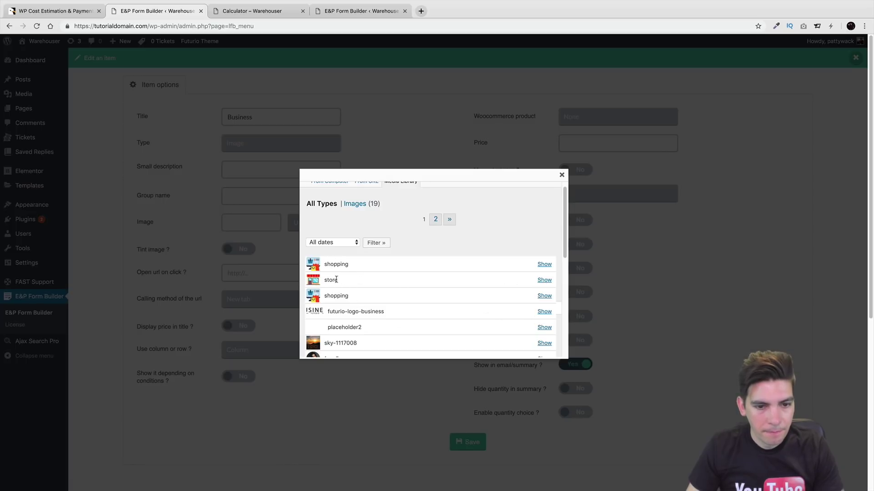
pyautogui.click(545, 279)
pyautogui.scroll(-4, 432, 280)
pyautogui.scroll(-5, 424, 276)
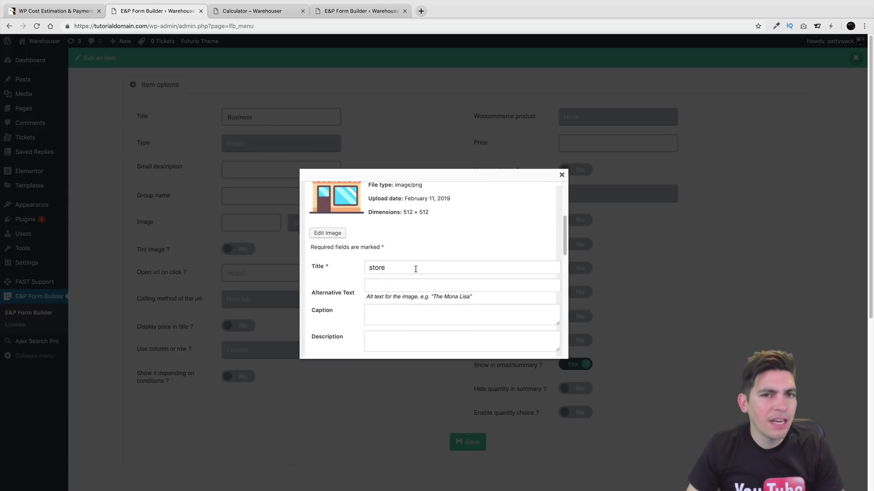
pyautogui.scroll(-2, 414, 269)
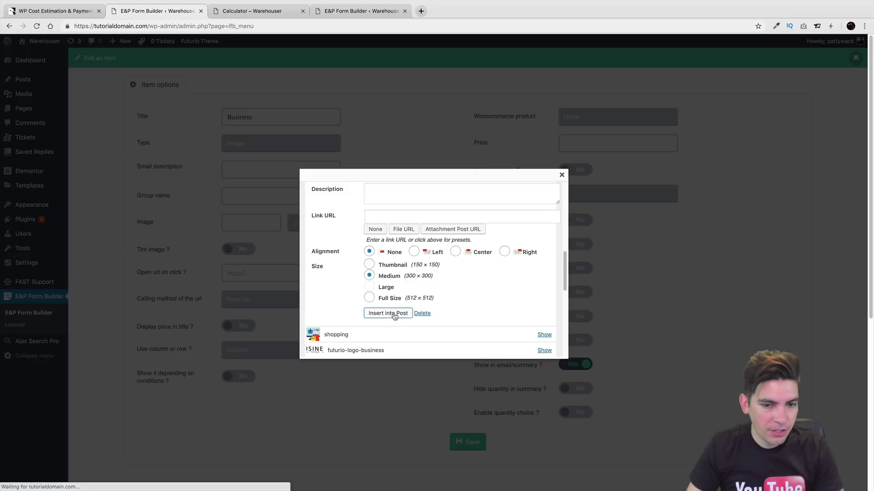
pyautogui.click(395, 316)
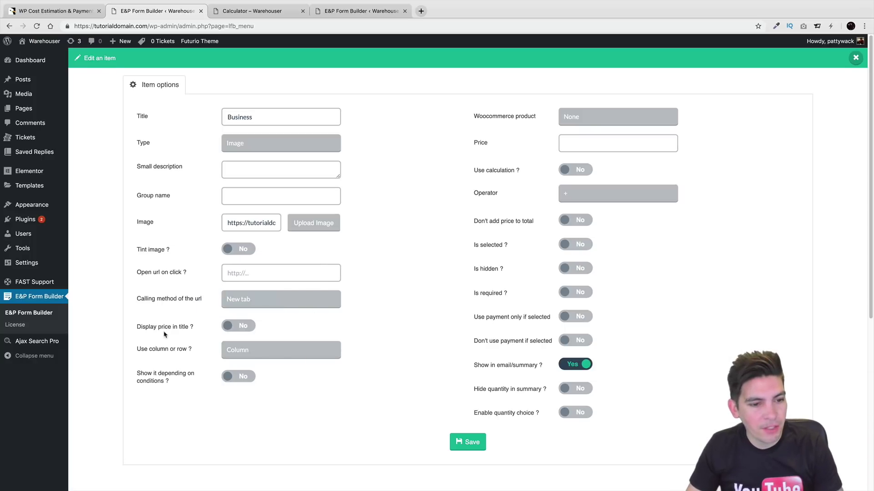
# Price the Business item at 1000 with calculation left off, and save it
pyautogui.click(583, 147)
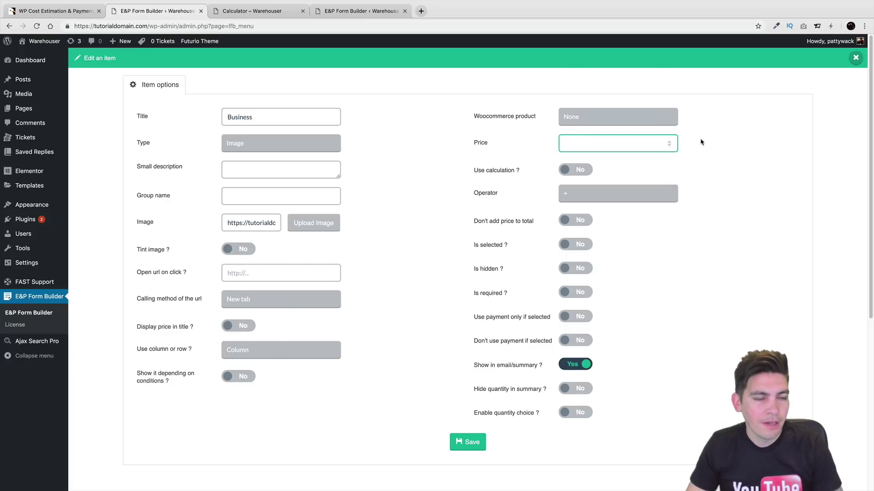
pyautogui.write('1000')
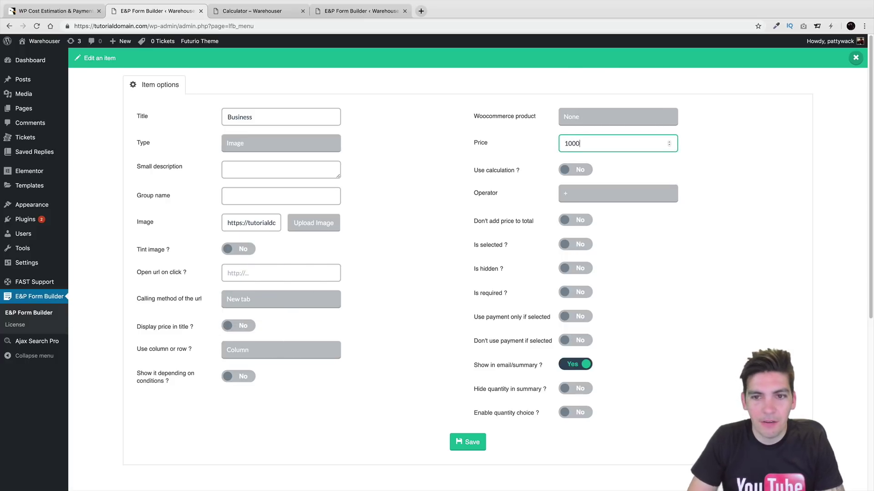
pyautogui.click(568, 170)
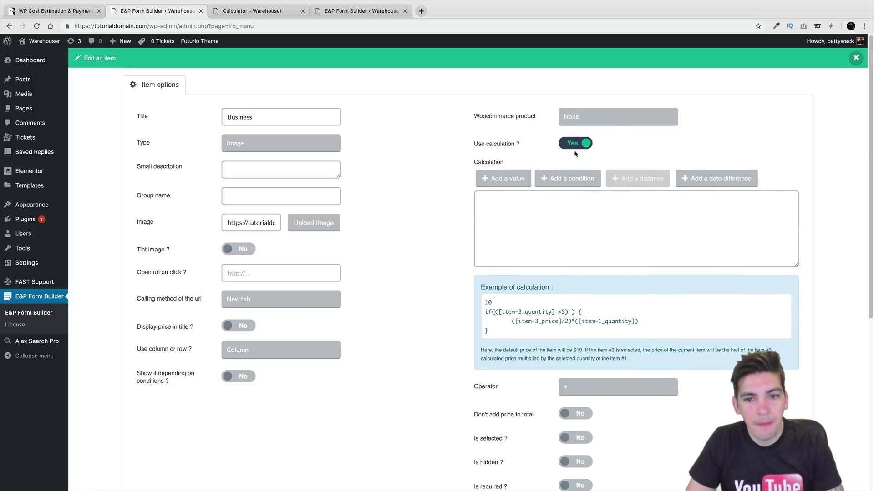
pyautogui.click(577, 149)
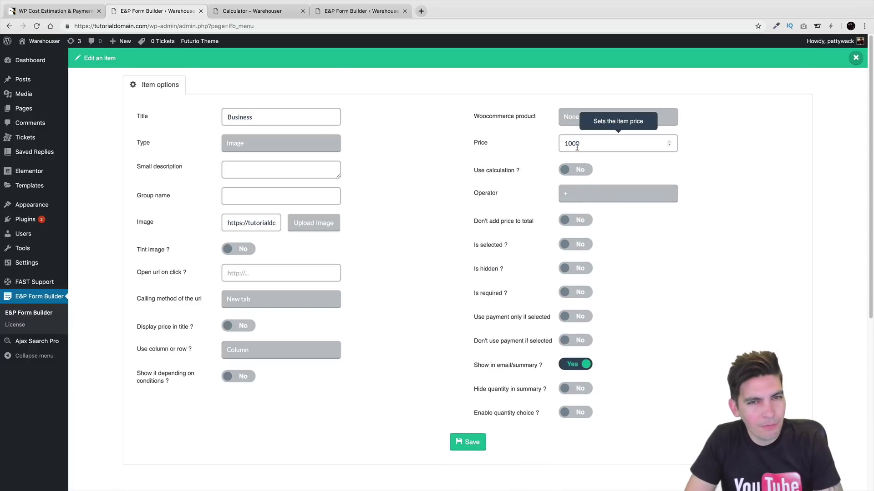
pyautogui.click(574, 170)
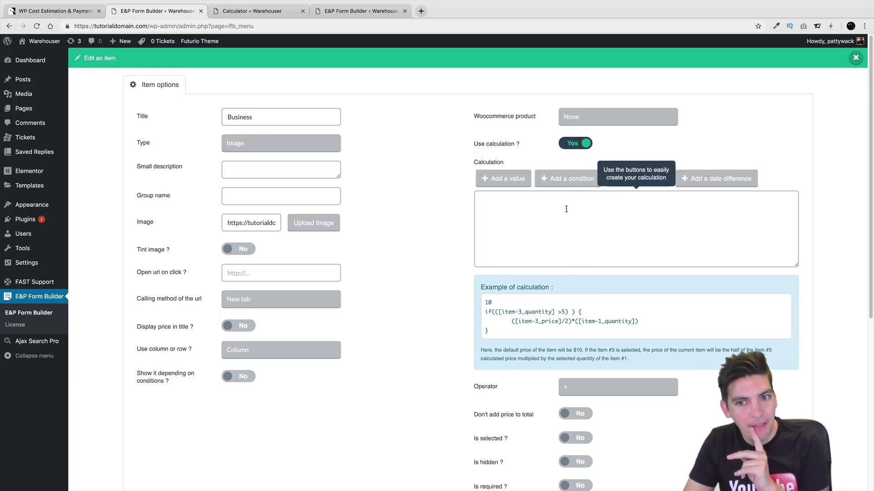
pyautogui.click(579, 143)
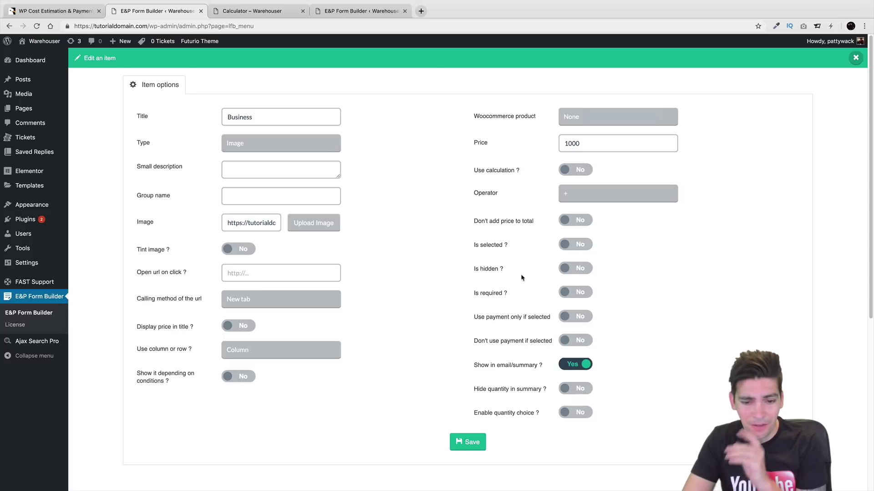
pyautogui.click(471, 449)
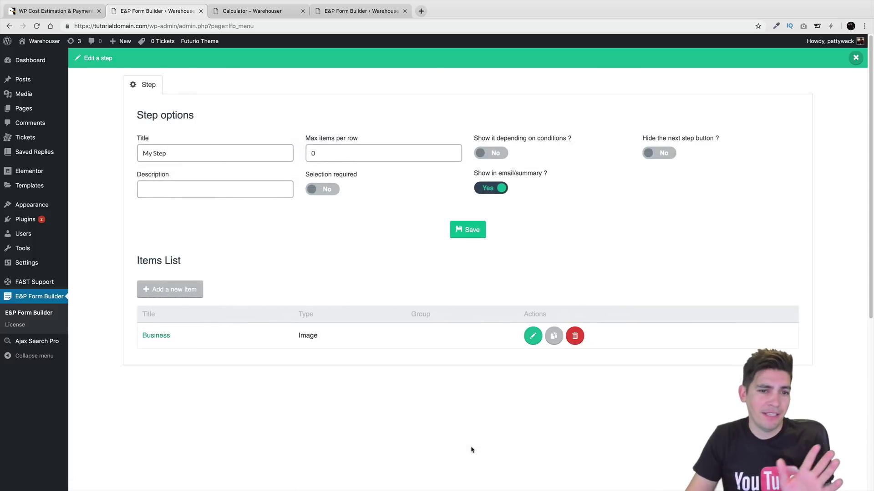
# Add a second item to My Step titled eCommerce
pyautogui.click(172, 289)
pyautogui.click(289, 116)
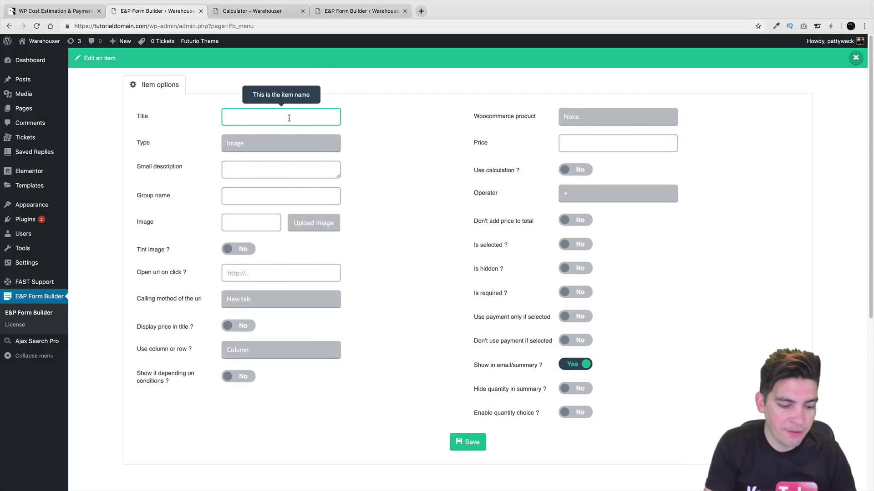
pyautogui.write('eCommerce')
pyautogui.press('Tab')
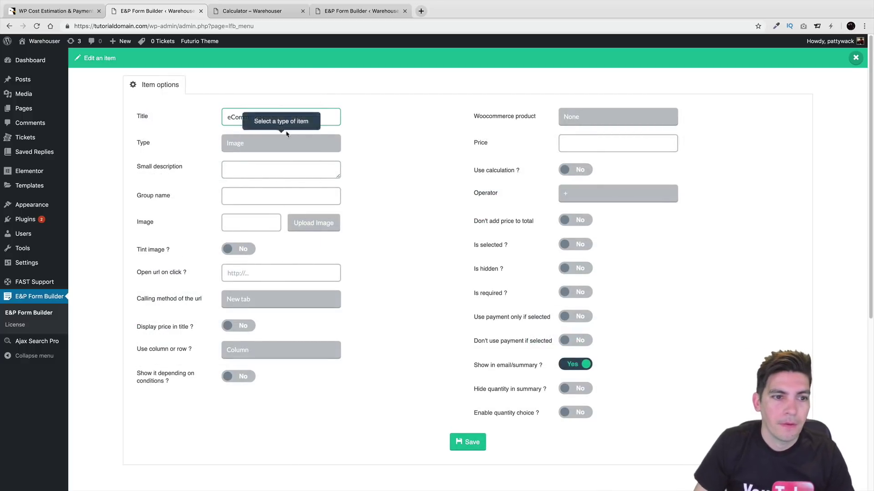
pyautogui.press('Tab')
pyautogui.press('Tab')
pyautogui.press('Tab')
# Insert the second shopping image from the media library as the eCommerce image
pyautogui.click(317, 224)
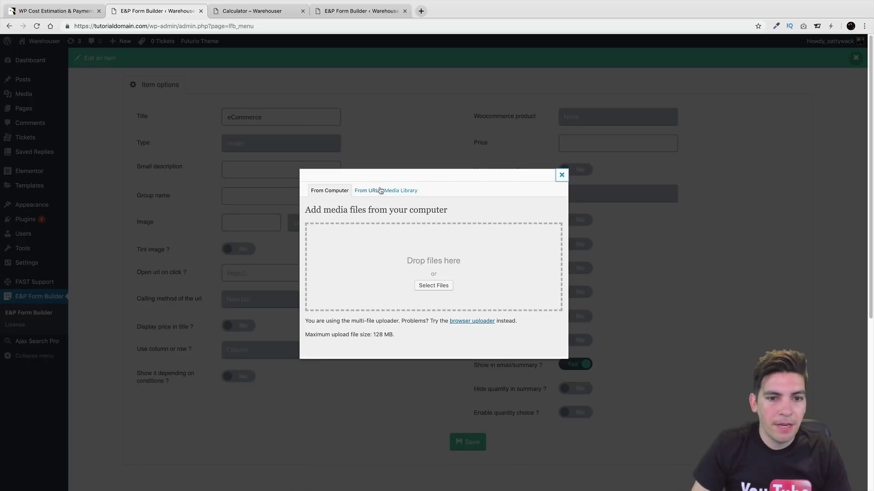
pyautogui.click(366, 191)
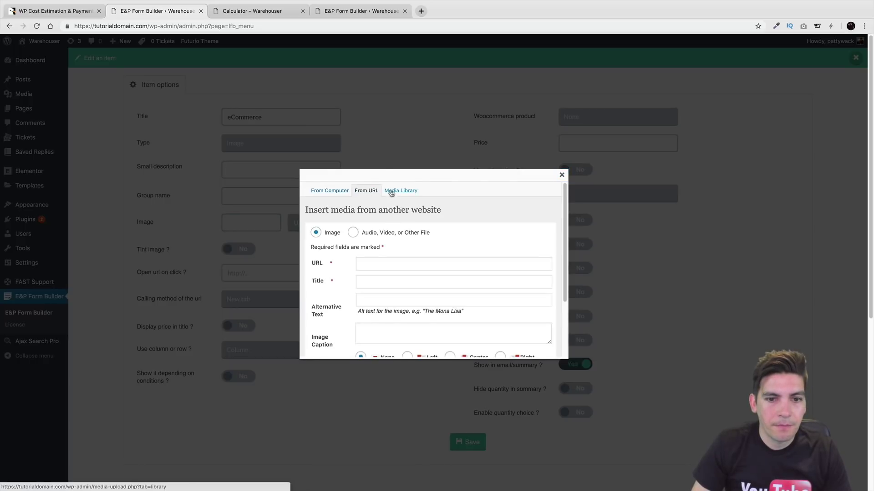
pyautogui.click(341, 192)
pyautogui.click(407, 192)
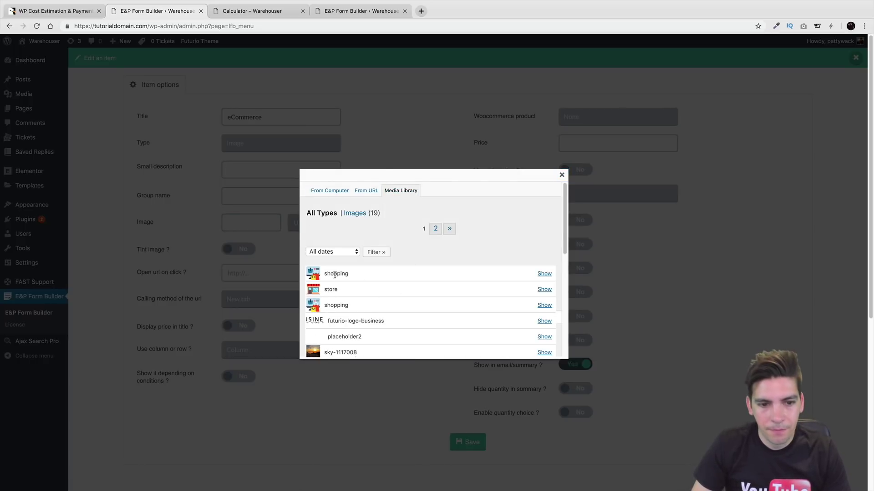
pyautogui.click(544, 306)
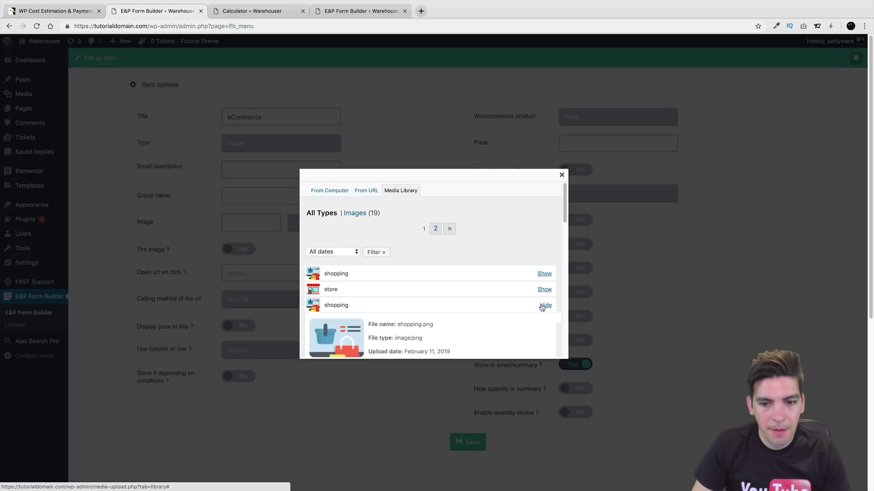
pyautogui.scroll(-5, 430, 317)
pyautogui.scroll(-2, 428, 316)
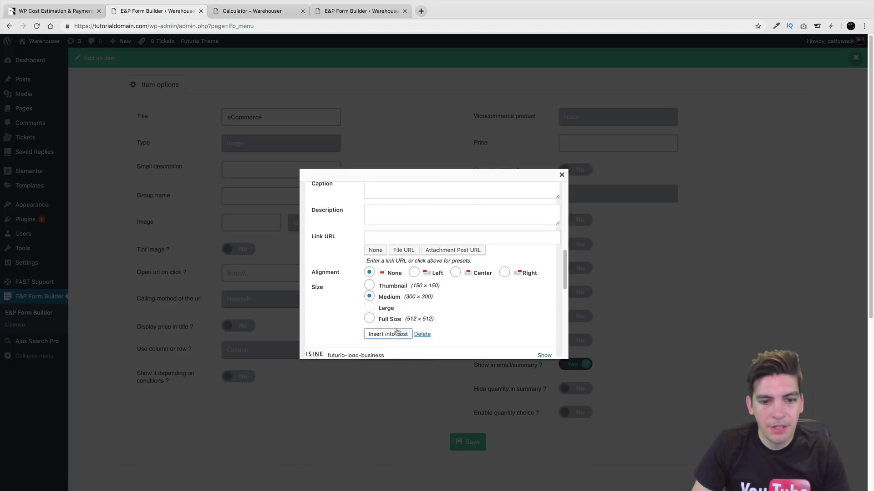
pyautogui.click(396, 334)
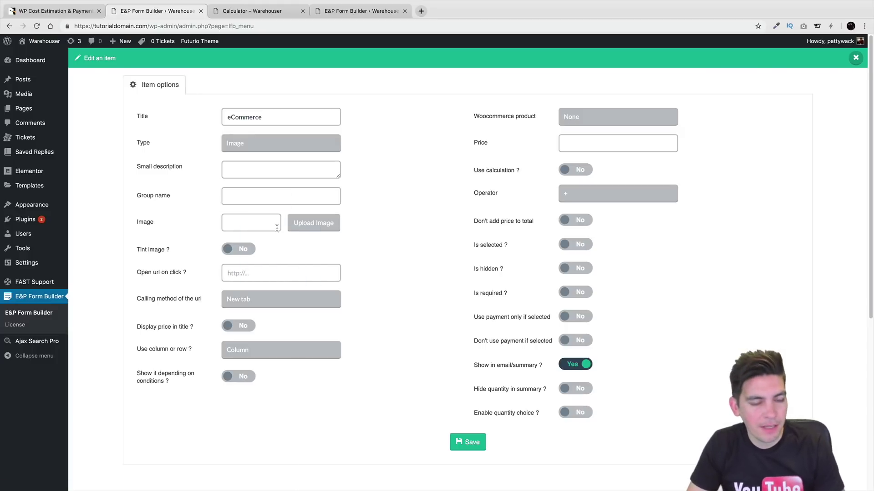
# Replace the eCommerce image with the first shopping image from the media library
pyautogui.click(229, 222)
pyautogui.click(306, 225)
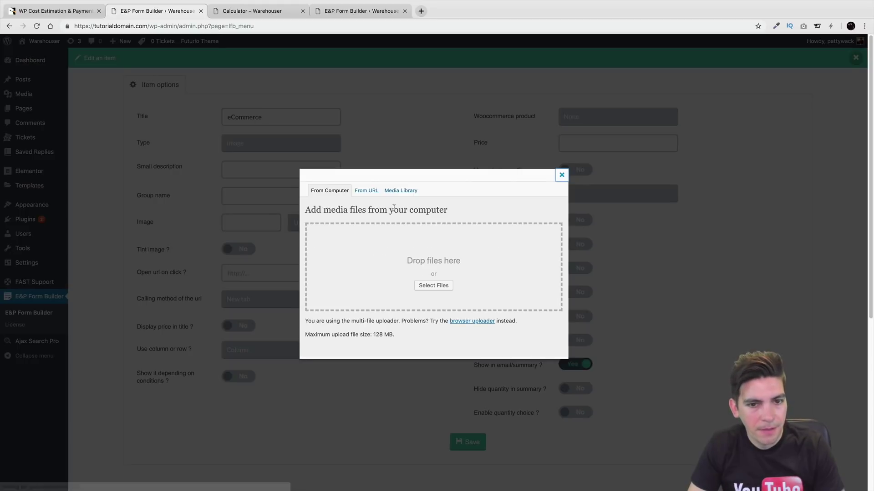
pyautogui.click(390, 191)
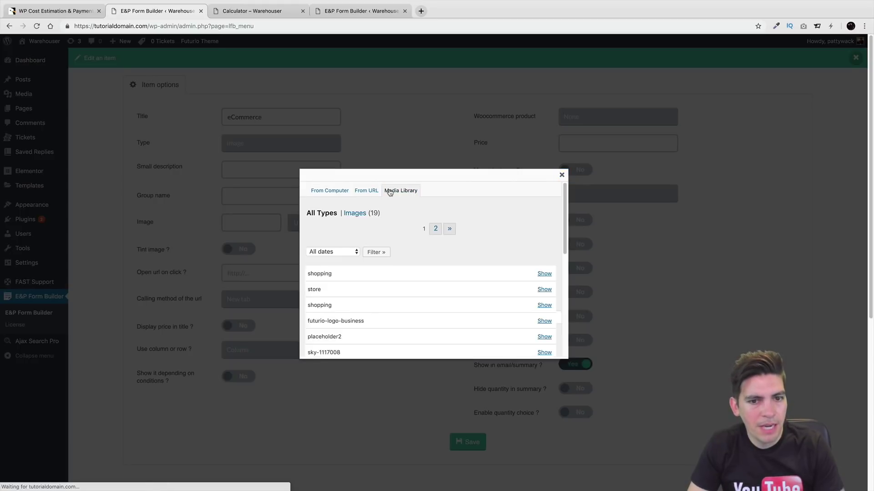
pyautogui.click(544, 274)
pyautogui.scroll(-5, 410, 287)
pyautogui.scroll(3, 373, 273)
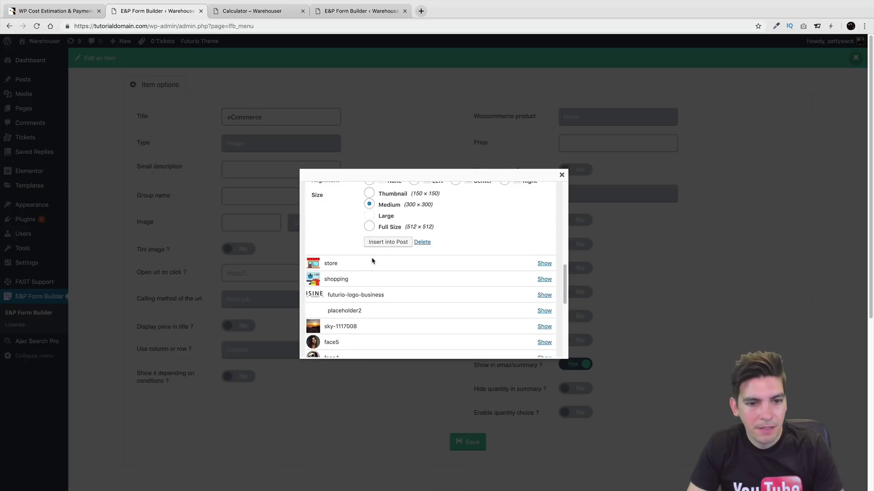
pyautogui.click(387, 242)
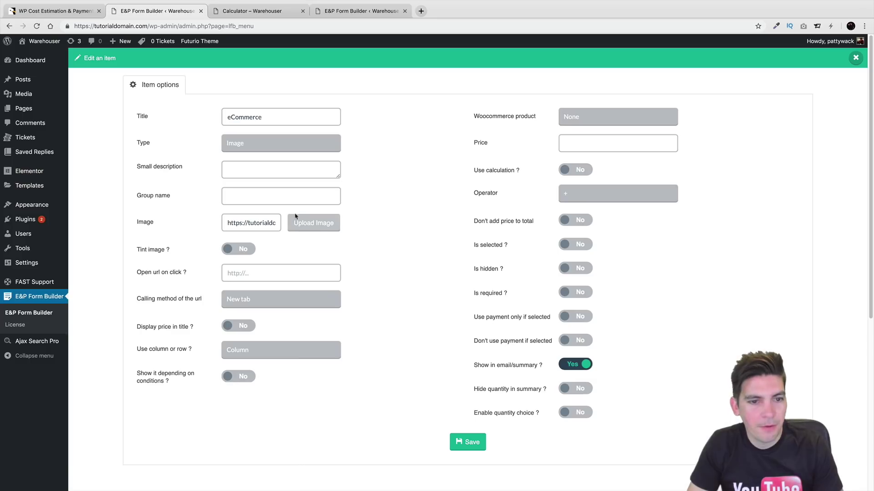
# Turn on image tinting, price eCommerce at 2000, and save the item
pyautogui.click(239, 250)
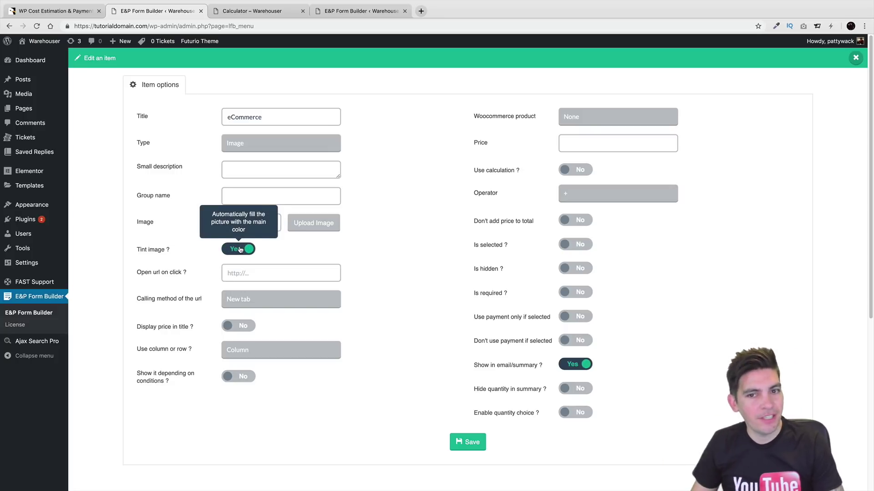
pyautogui.click(630, 143)
pyautogui.write('2')
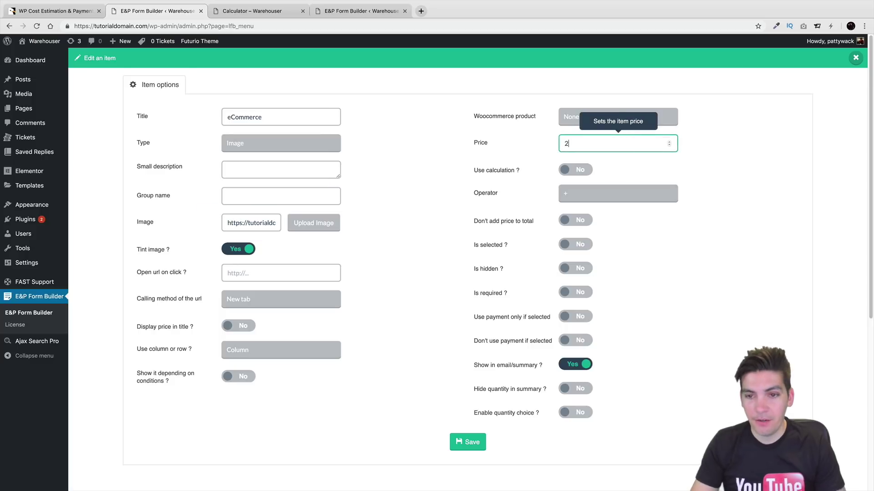
pyautogui.write('000')
pyautogui.click(467, 442)
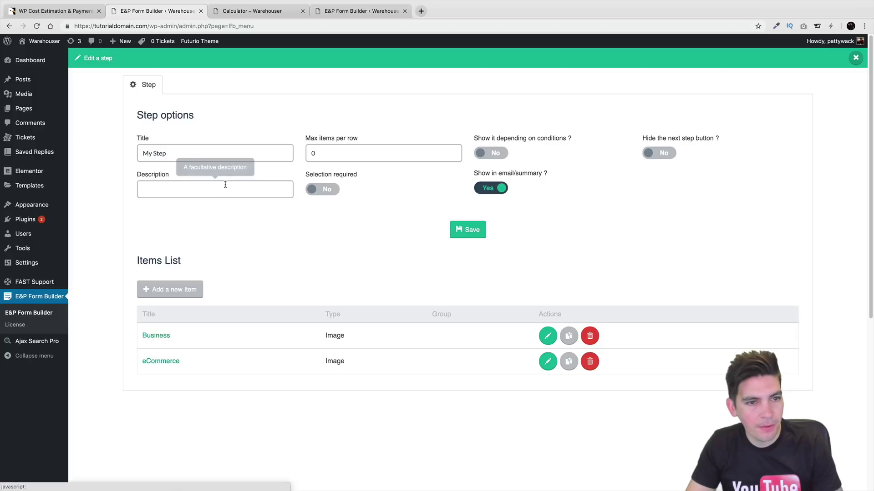
pyautogui.tripleClick(224, 154)
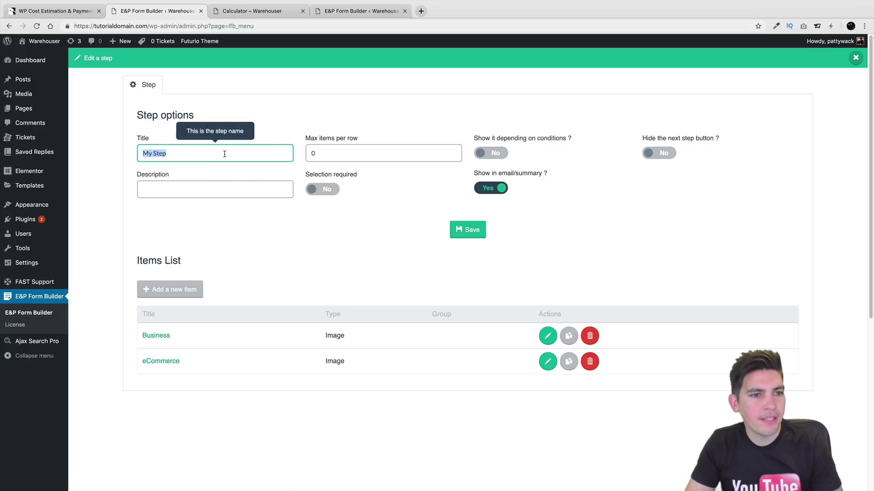
# Rename the step to 'What Kind Of Website?'
pyautogui.write('What Kibn')
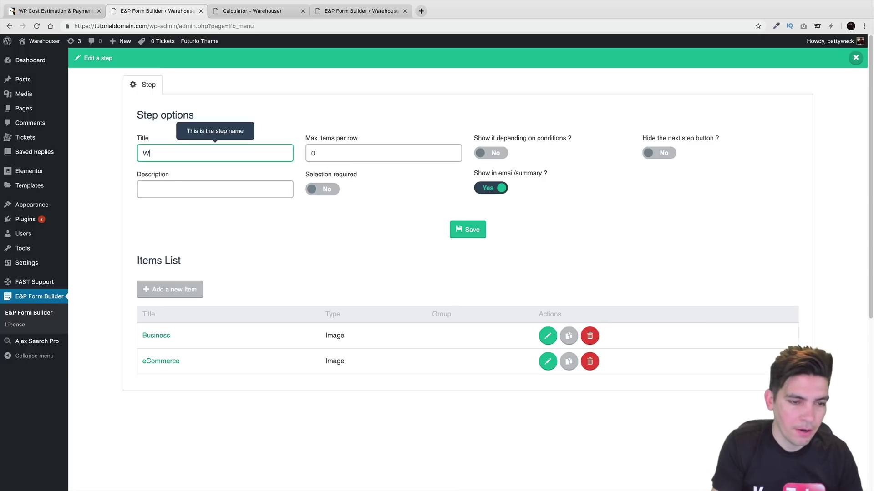
pyautogui.press('BackSpace')
pyautogui.press('BackSpace')
pyautogui.write('n')
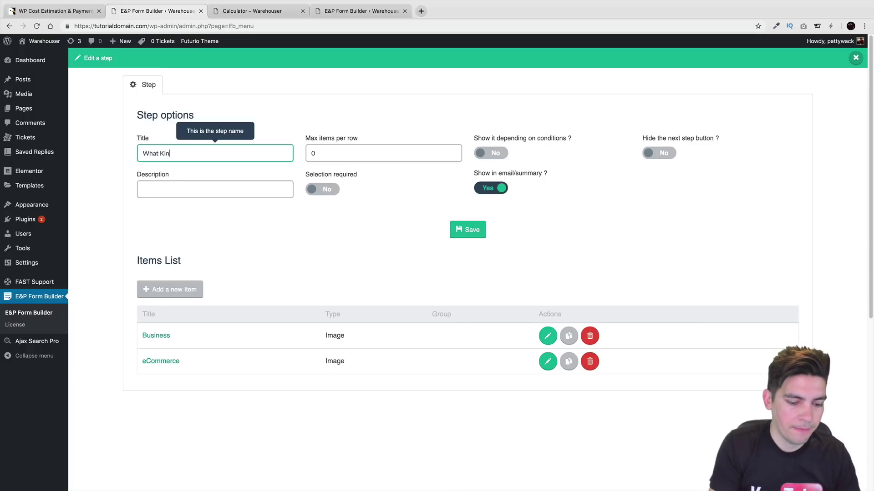
pyautogui.write('d Of Website?')
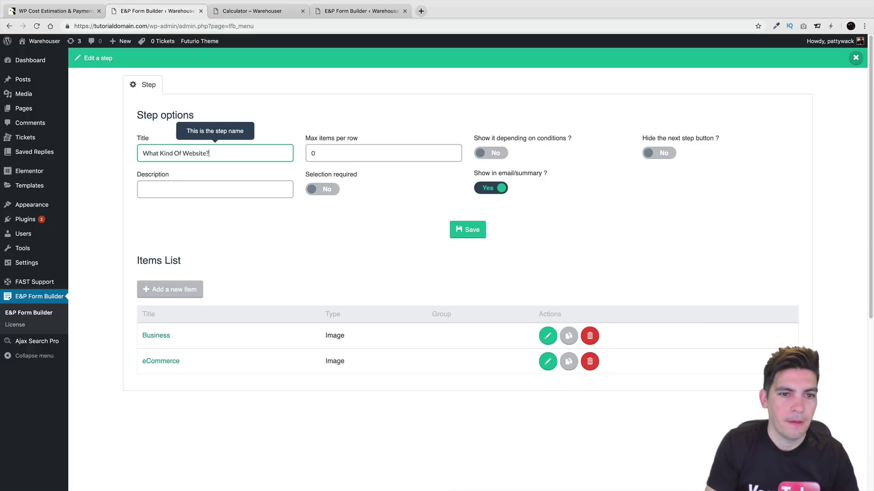
pyautogui.press('Tab')
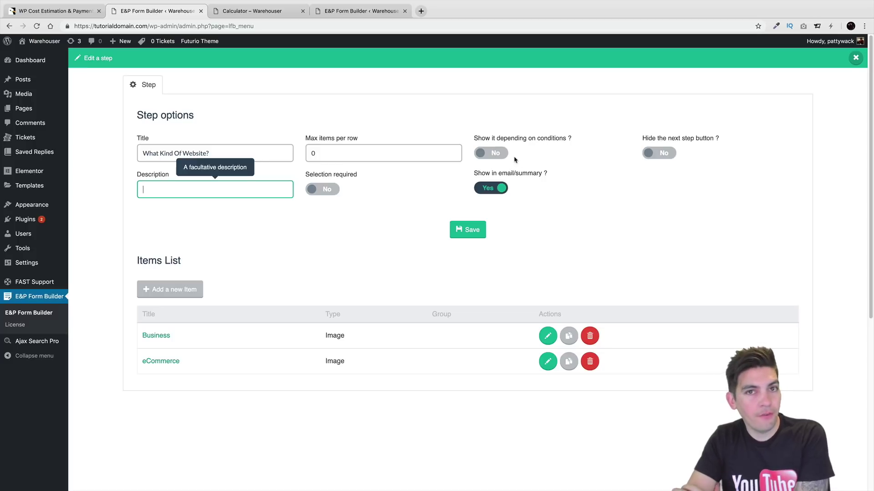
# Set 'Show it depending on conditions' to Yes and open its conditions editor
pyautogui.moveTo(496, 157)
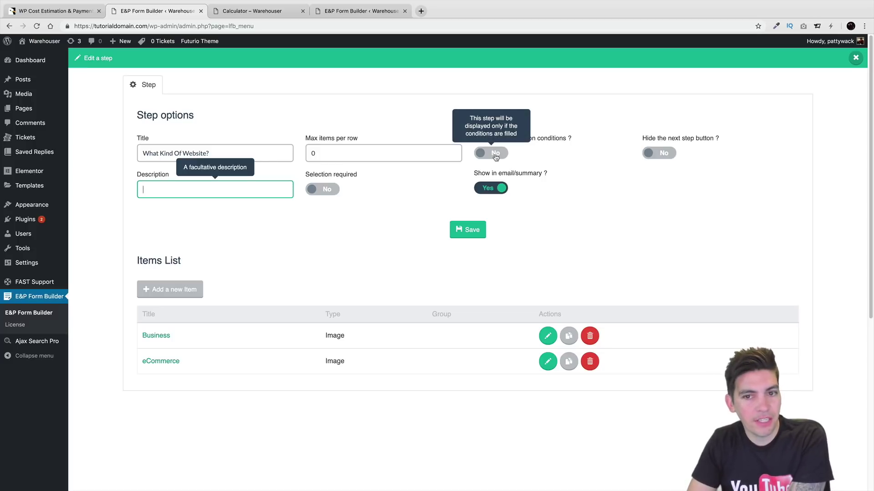
pyautogui.click(496, 157)
pyautogui.click(525, 155)
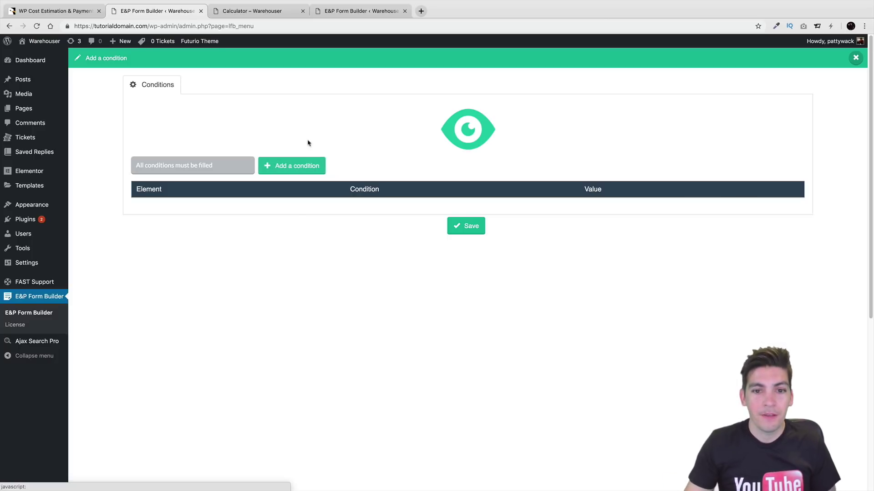
# Discard the conditions, turn conditional display off, save the step and close its editor
pyautogui.click(855, 58)
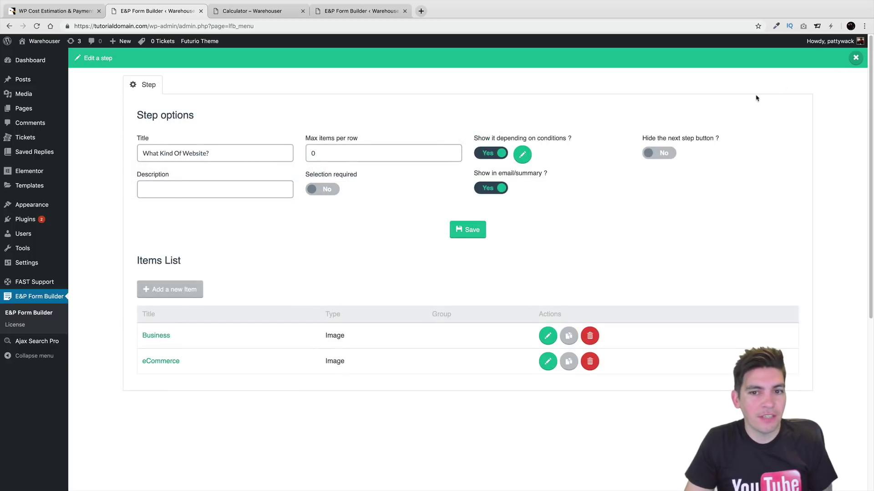
pyautogui.click(492, 154)
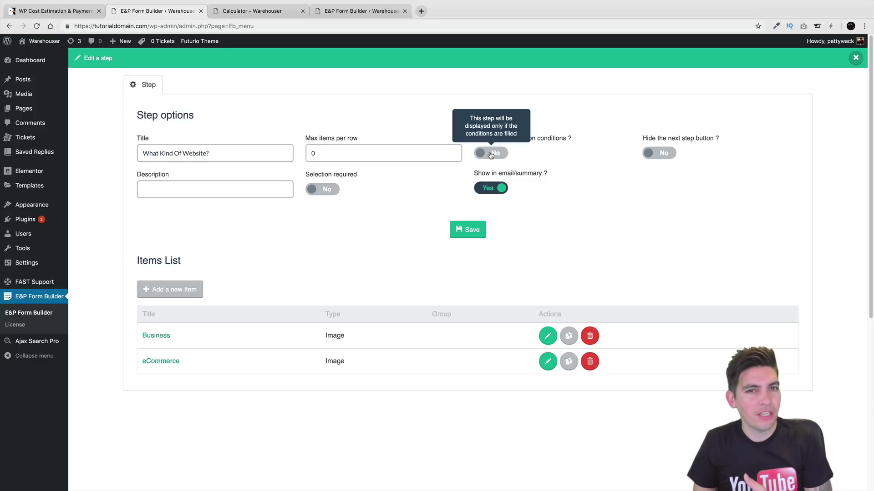
pyautogui.click(236, 184)
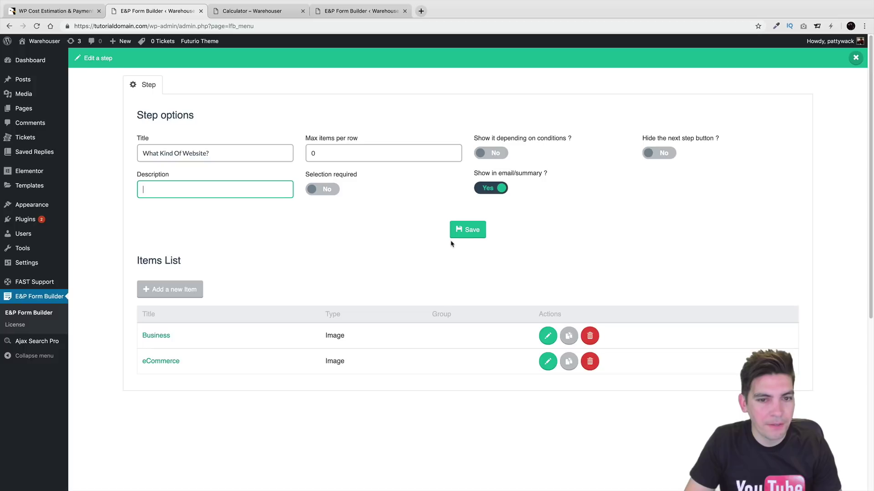
pyautogui.click(473, 231)
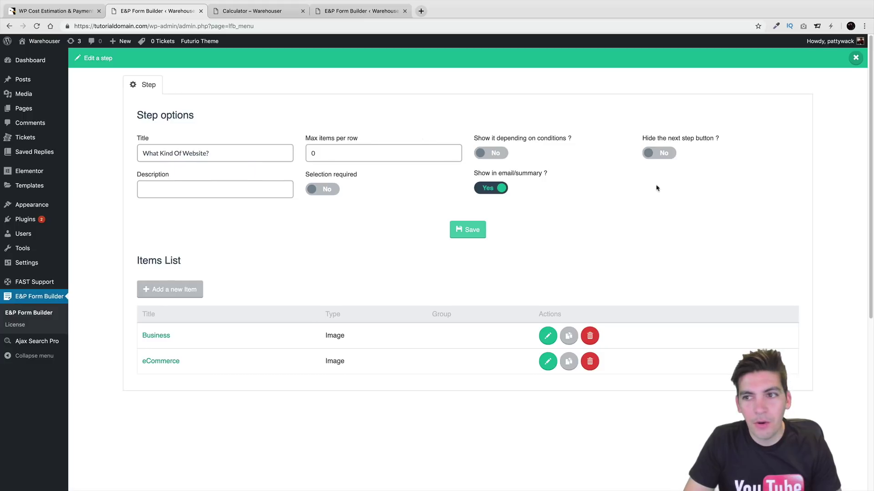
pyautogui.click(855, 58)
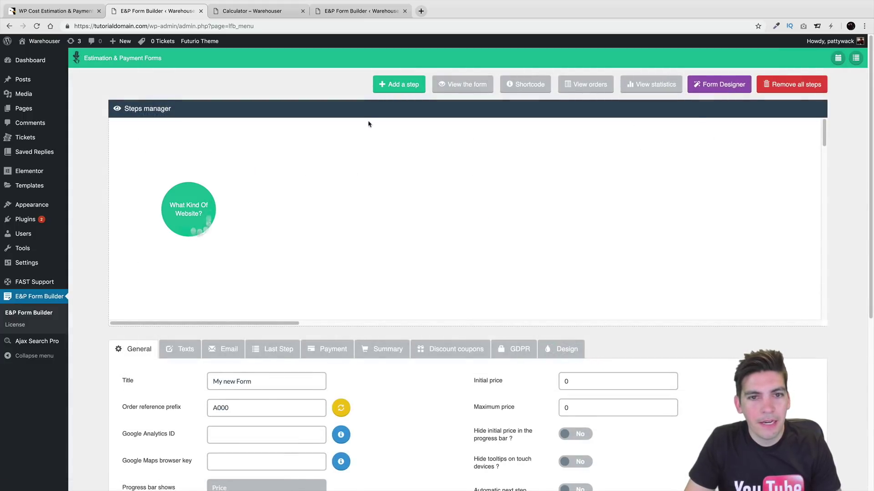
# Add two new My Step steps and link What Kind Of Website? to both
pyautogui.click(392, 89)
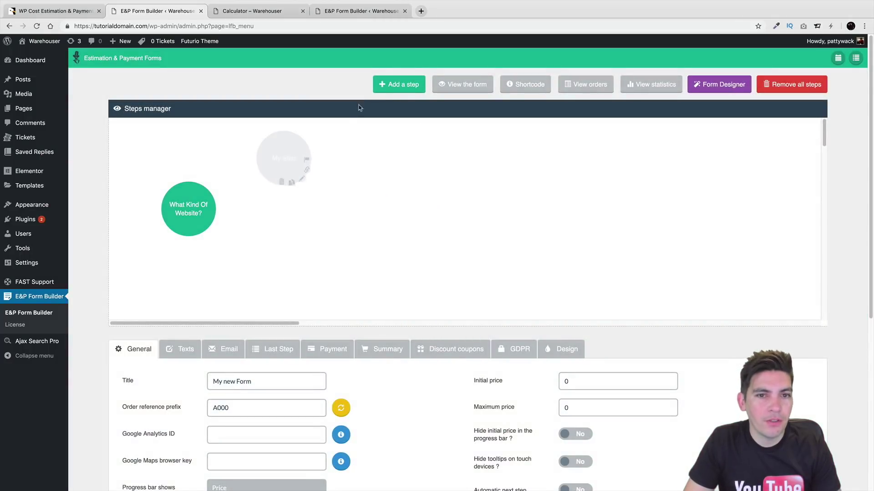
pyautogui.click(399, 90)
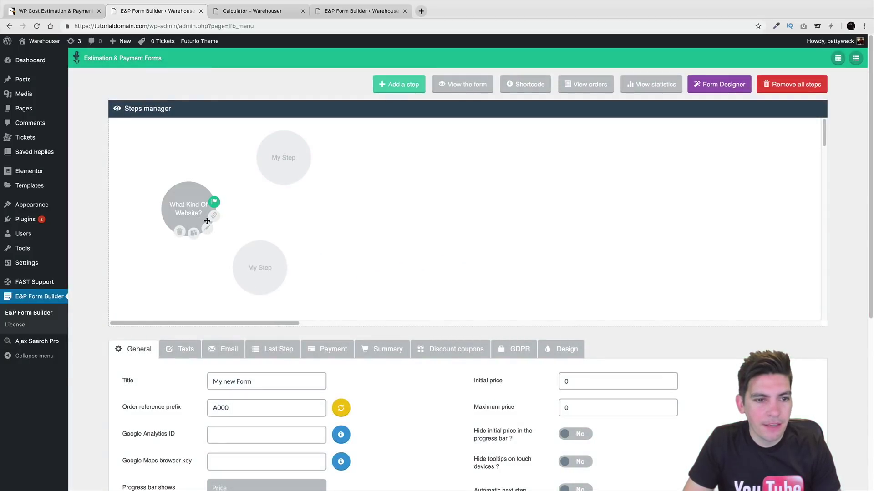
pyautogui.click(213, 216)
pyautogui.click(248, 255)
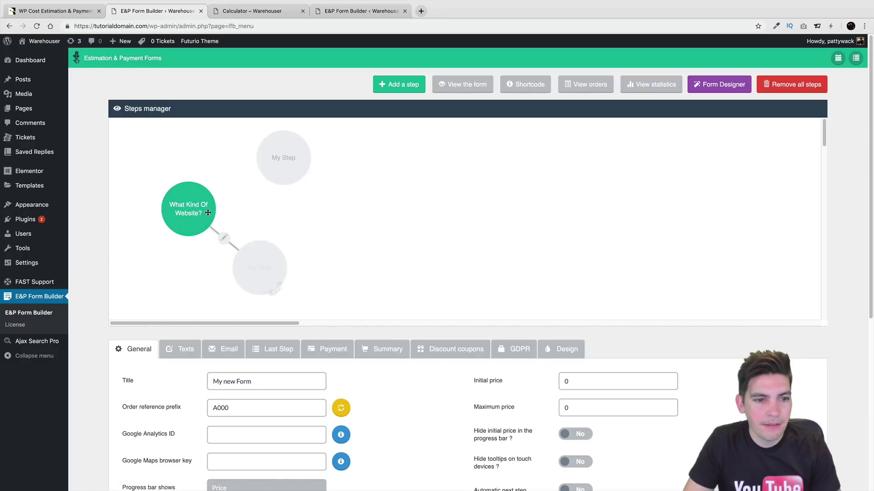
pyautogui.click(214, 216)
pyautogui.click(279, 162)
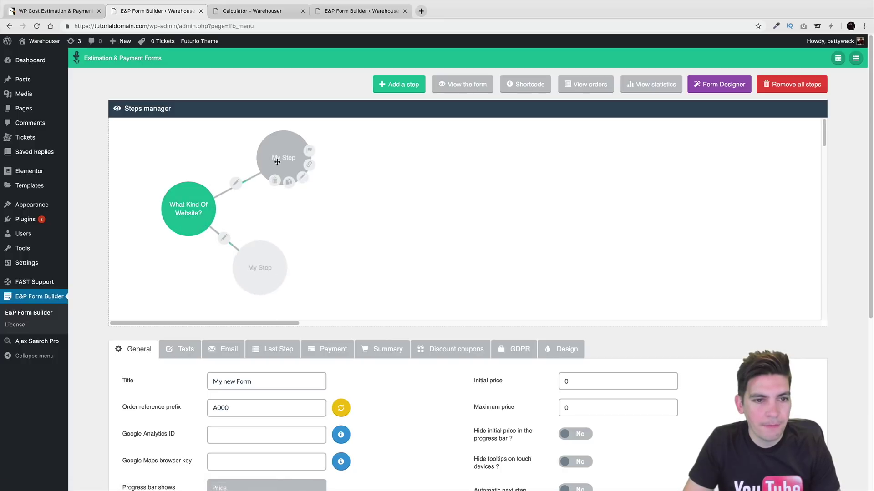
# Give the first link a condition on the Business choice and save it
pyautogui.click(236, 185)
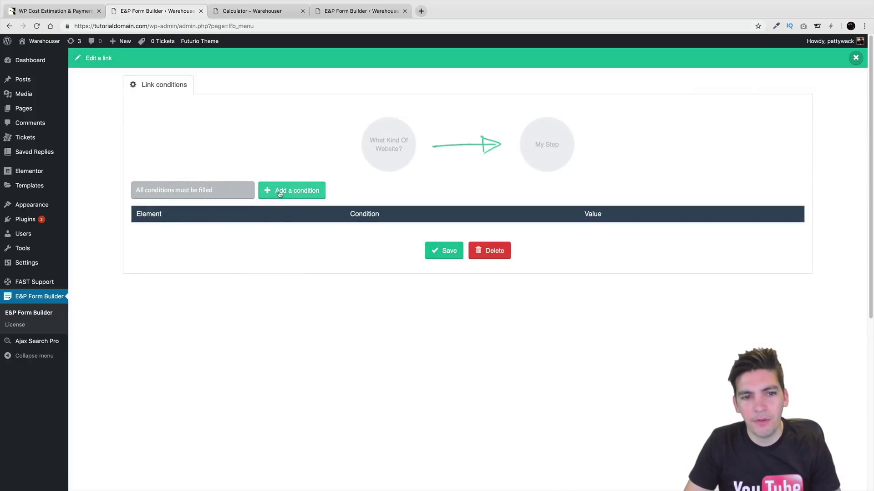
pyautogui.click(288, 193)
pyautogui.click(268, 236)
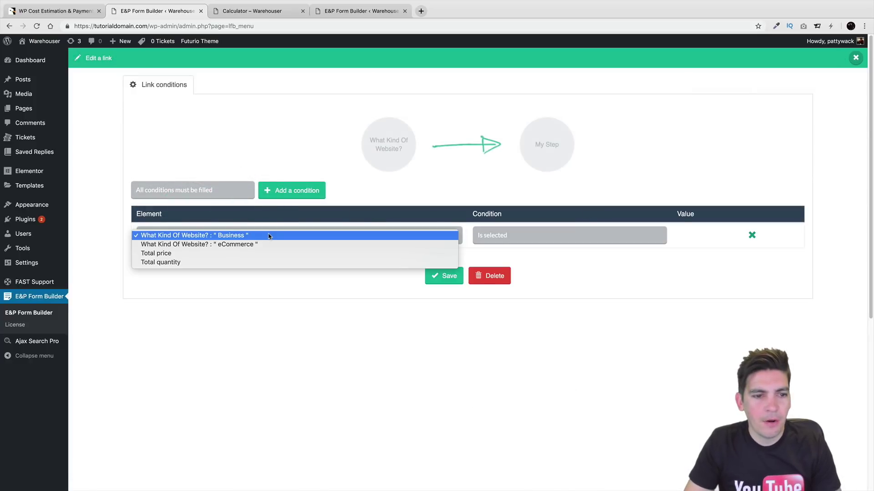
pyautogui.click(243, 236)
pyautogui.click(444, 276)
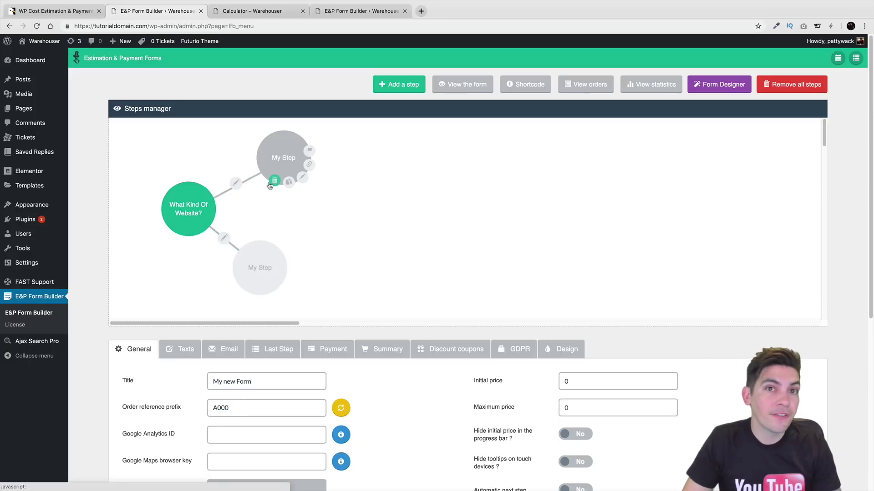
# Make the other link require eCommerce is selected, and save it
pyautogui.click(224, 238)
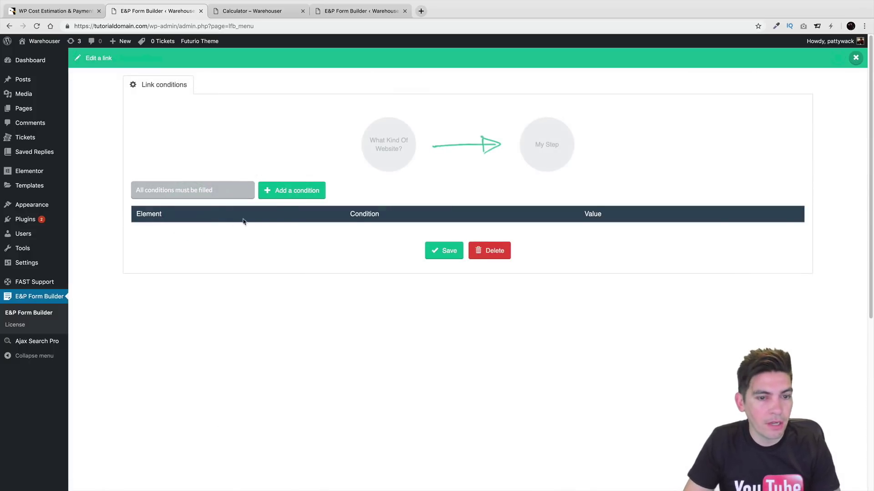
pyautogui.click(293, 200)
pyautogui.click(278, 235)
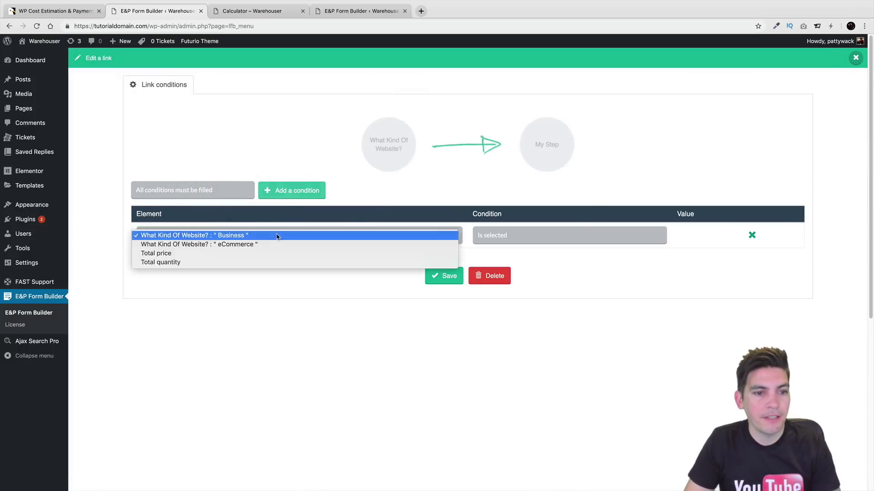
pyautogui.click(273, 244)
pyautogui.click(450, 277)
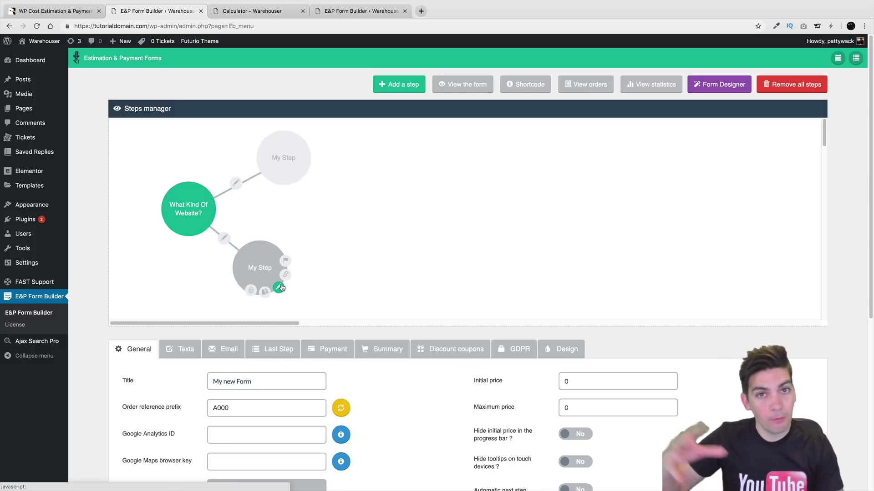
# Rename the lower My Step to 'How Many Products?' and save it
pyautogui.click(279, 287)
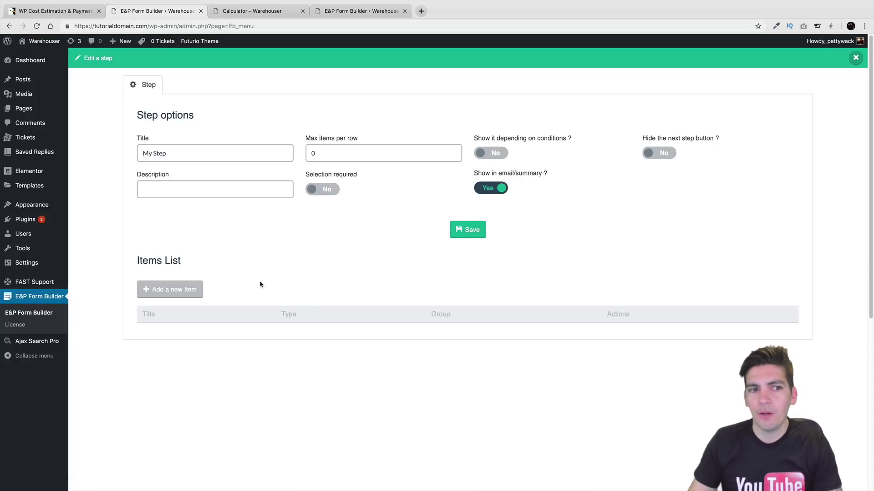
pyautogui.tripleClick(224, 156)
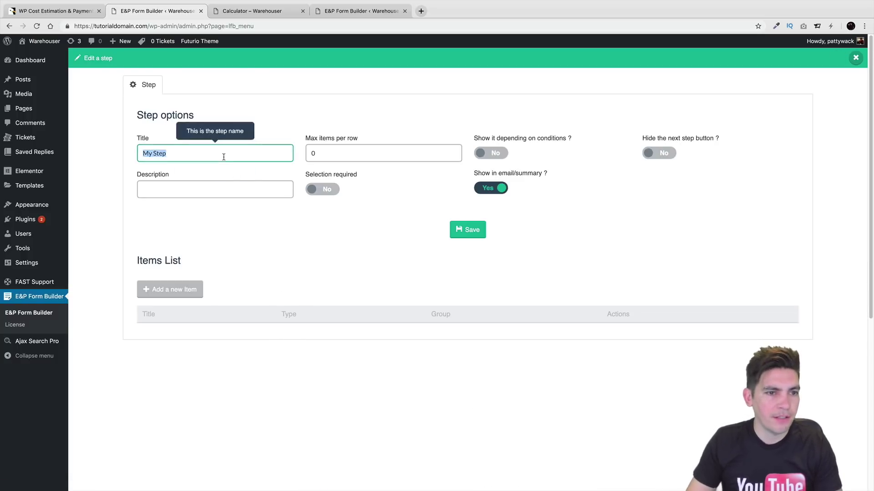
pyautogui.write('How Man')
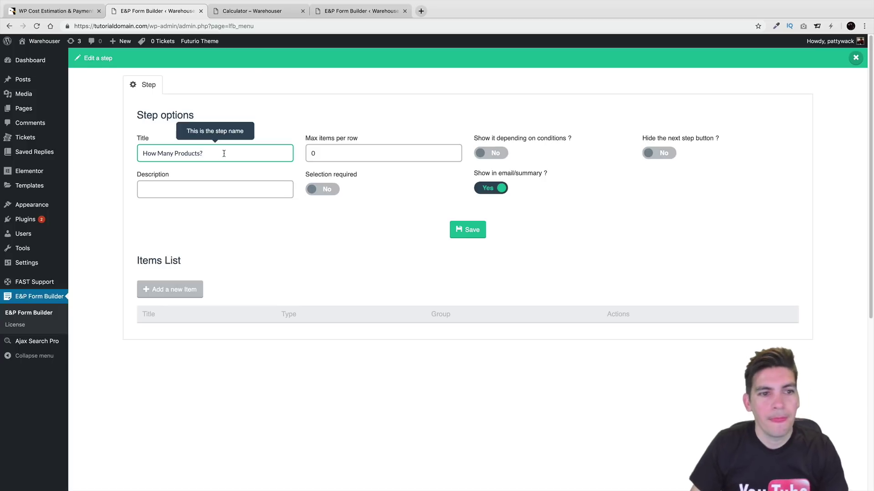
pyautogui.click(466, 229)
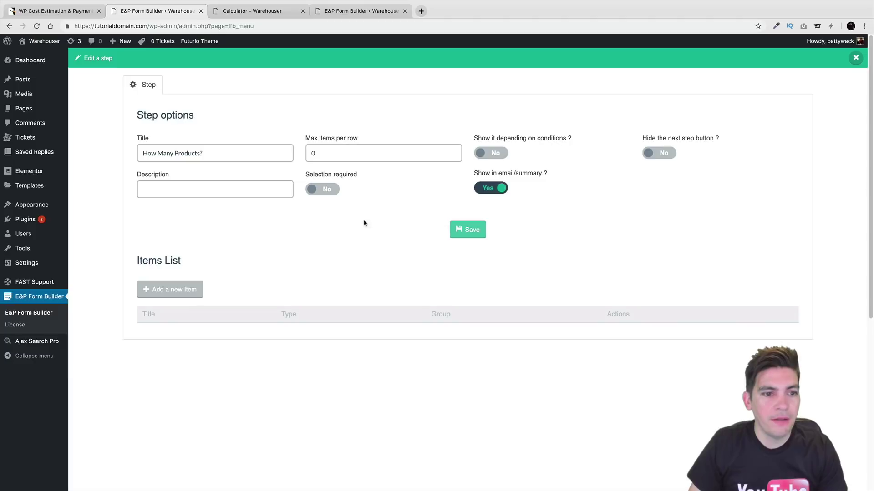
# Add a new item titled 0-20 and insert the shopping image from the media library
pyautogui.click(173, 290)
pyautogui.click(291, 118)
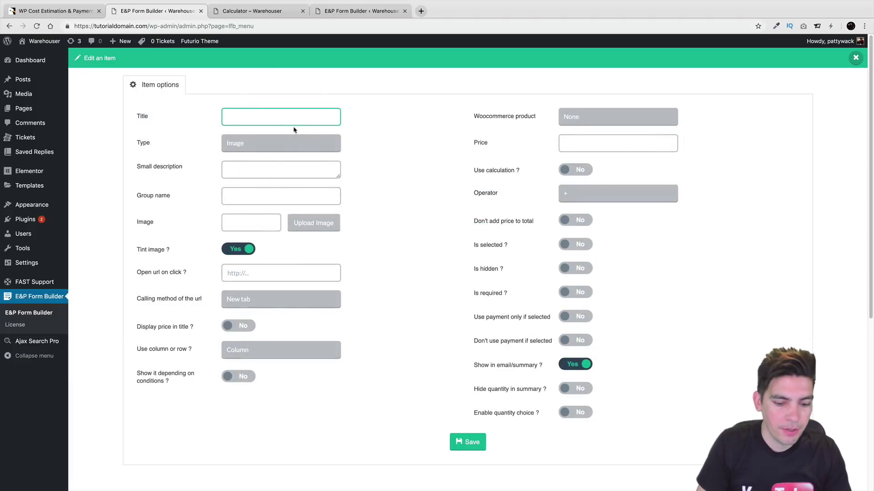
pyautogui.write('0-20')
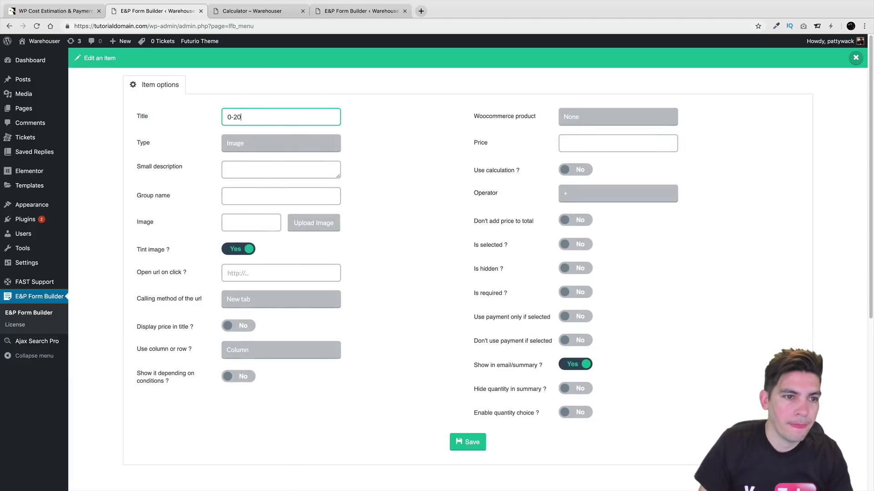
pyautogui.press('Tab')
pyautogui.press('Tab')
pyautogui.press('Tab')
pyautogui.click(314, 225)
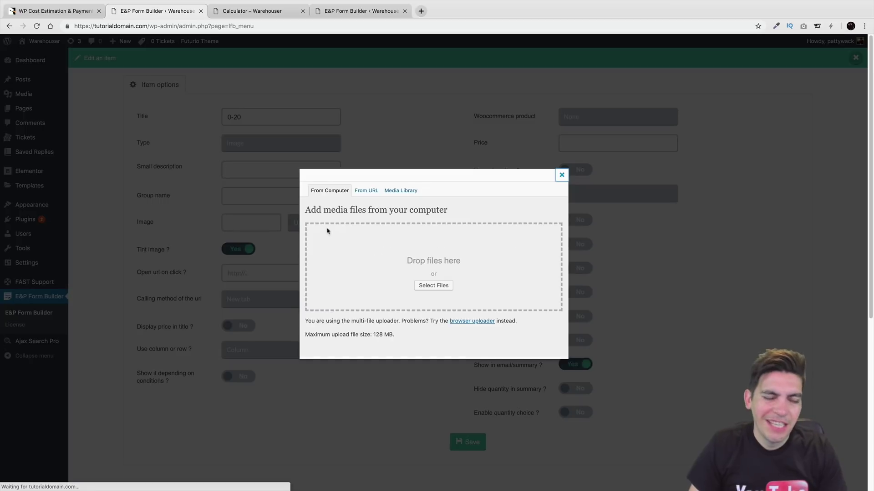
pyautogui.click(367, 190)
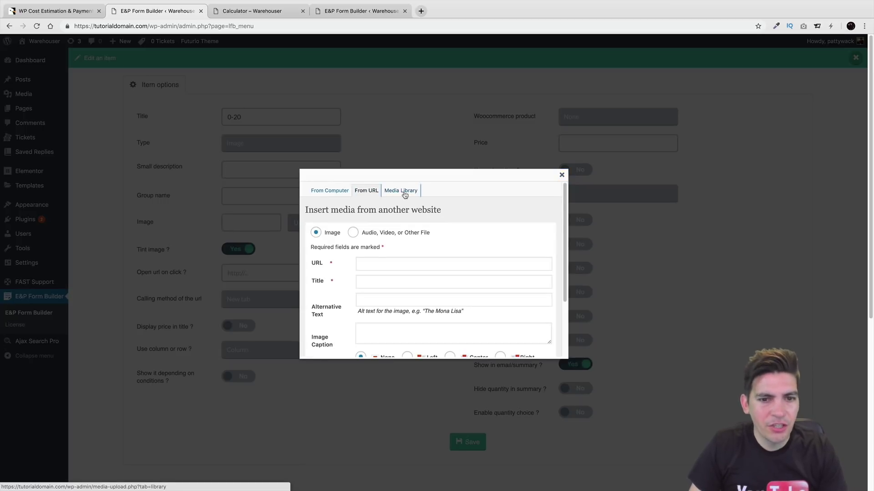
pyautogui.click(405, 195)
pyautogui.scroll(-5, 451, 273)
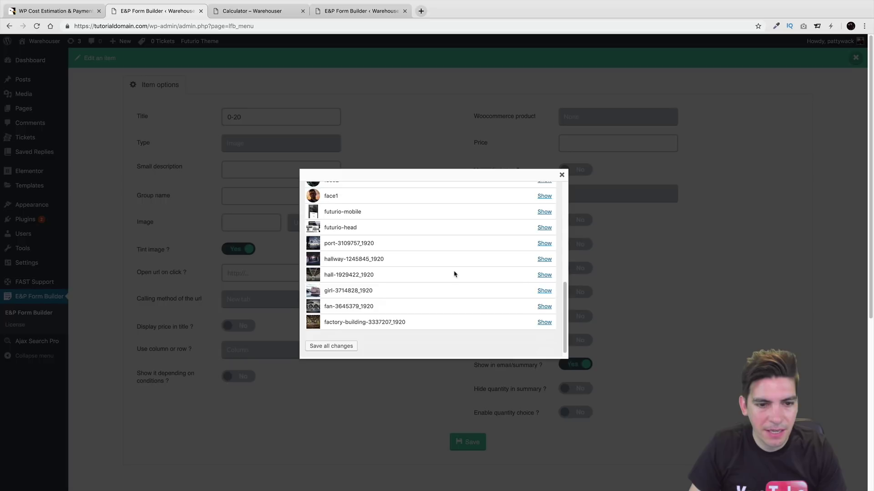
pyautogui.scroll(10, 418, 267)
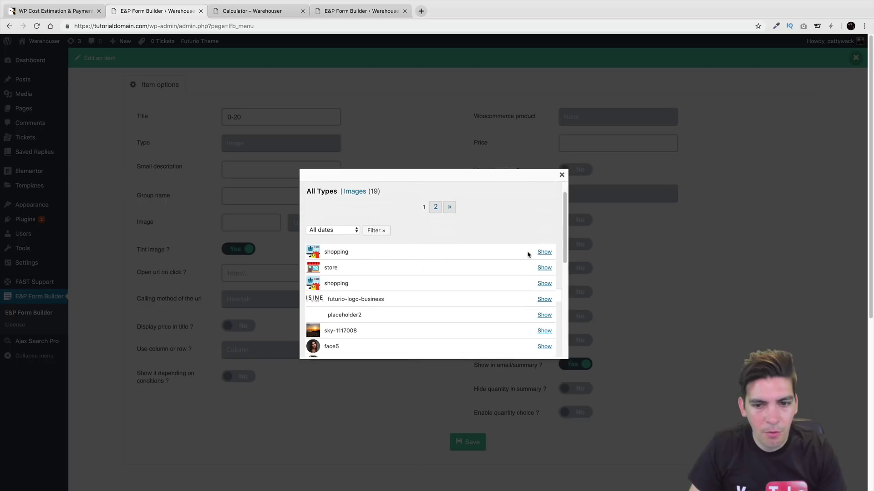
pyautogui.click(544, 252)
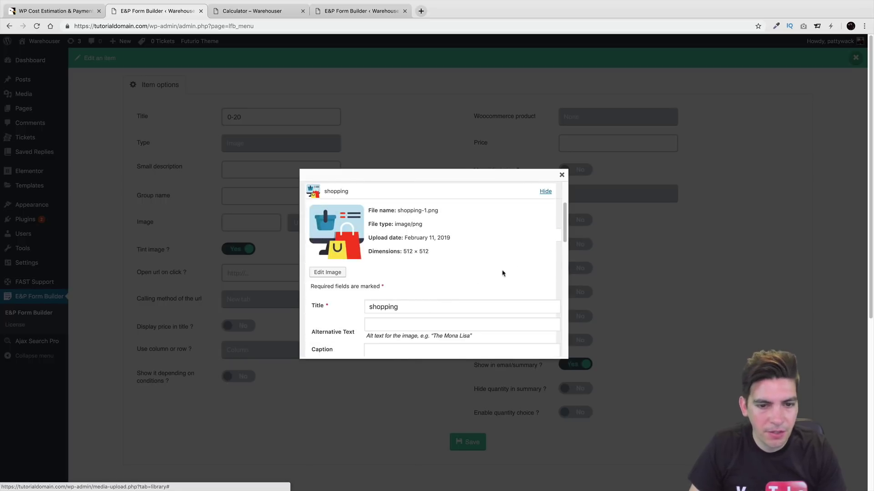
pyautogui.scroll(-4, 502, 273)
pyautogui.click(392, 347)
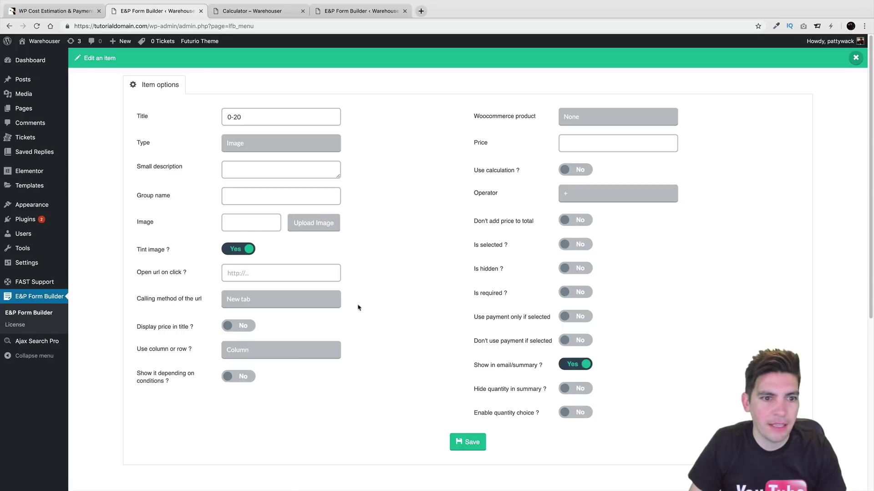
# Reinsert the shopping image with tinting kept on, and save the 0-20 item
pyautogui.click(313, 222)
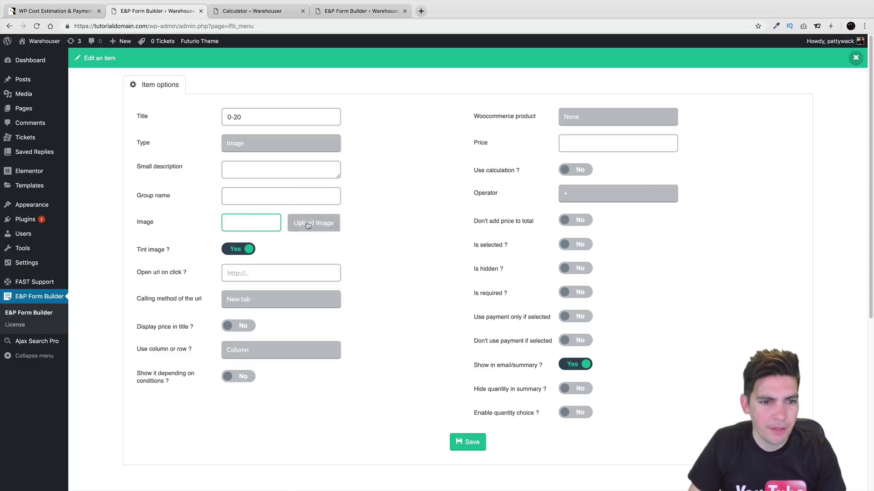
pyautogui.click(400, 191)
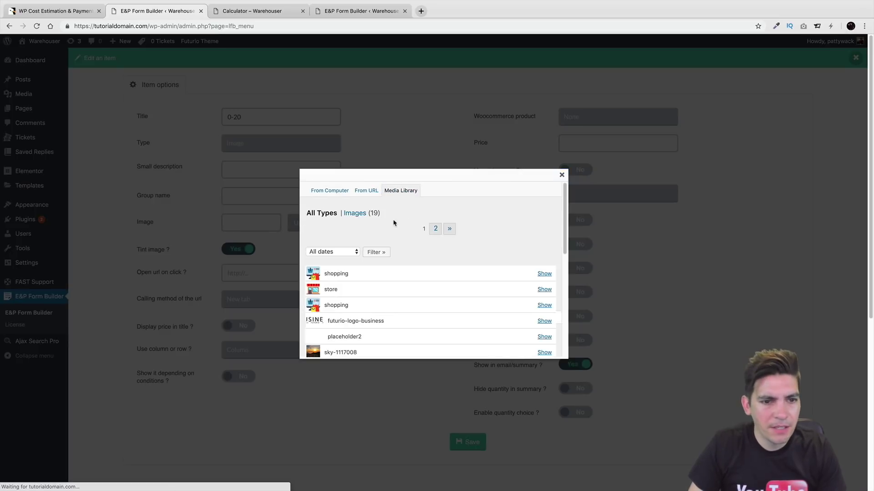
pyautogui.click(543, 274)
pyautogui.scroll(-5, 397, 275)
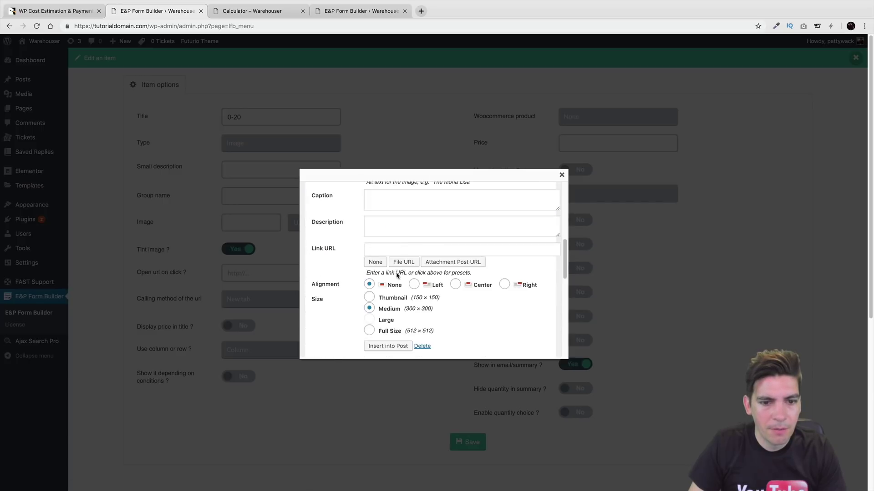
pyautogui.click(388, 318)
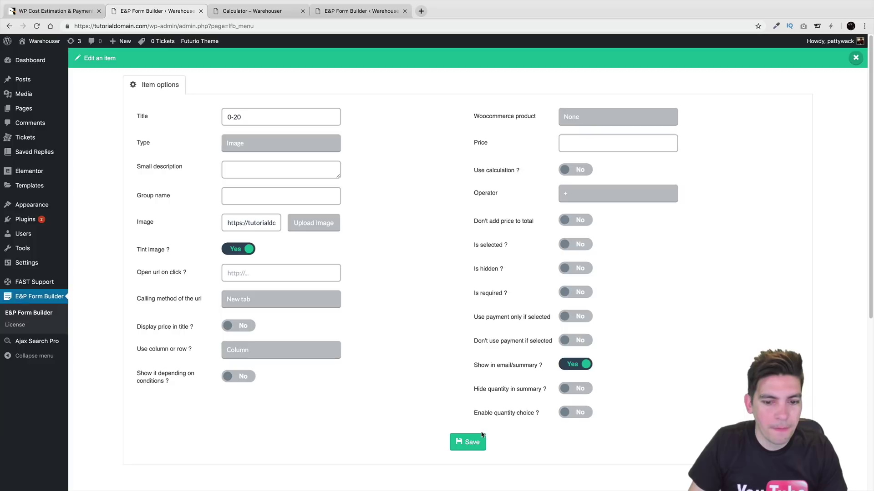
pyautogui.click(242, 250)
pyautogui.click(242, 251)
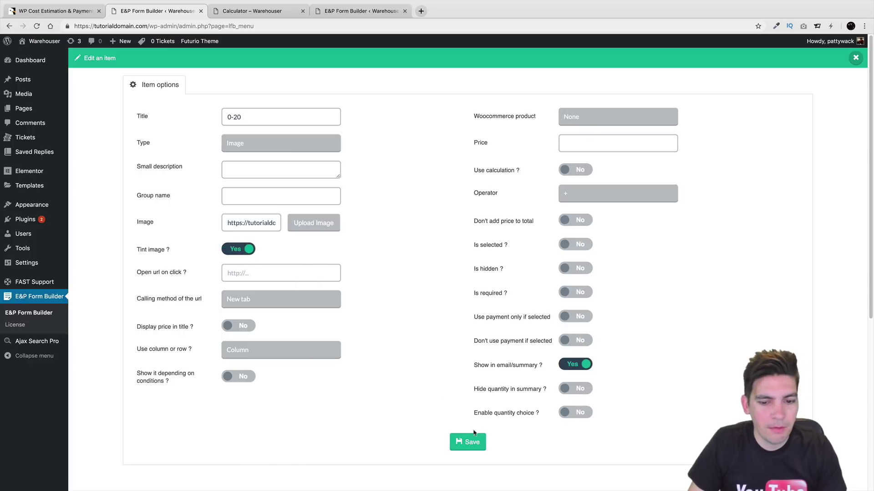
pyautogui.click(473, 444)
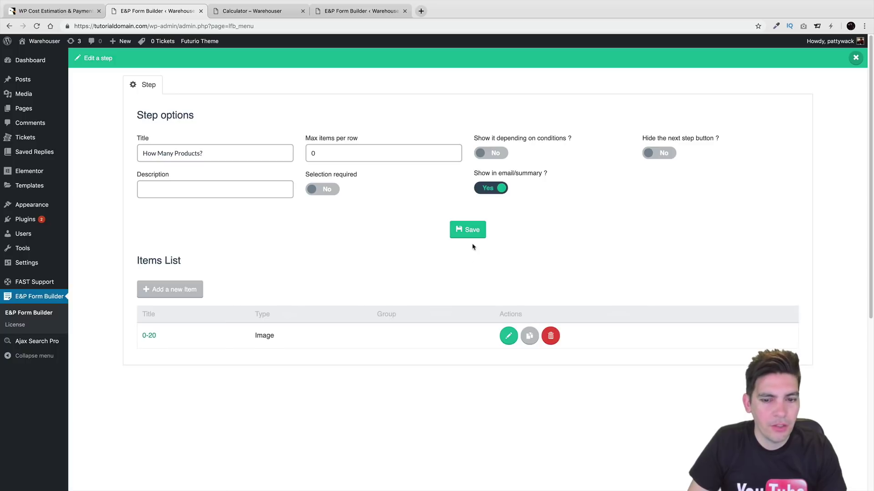
# Add a 21-50 item with the shopping image, priced at 500, and save it
pyautogui.click(181, 289)
pyautogui.click(265, 121)
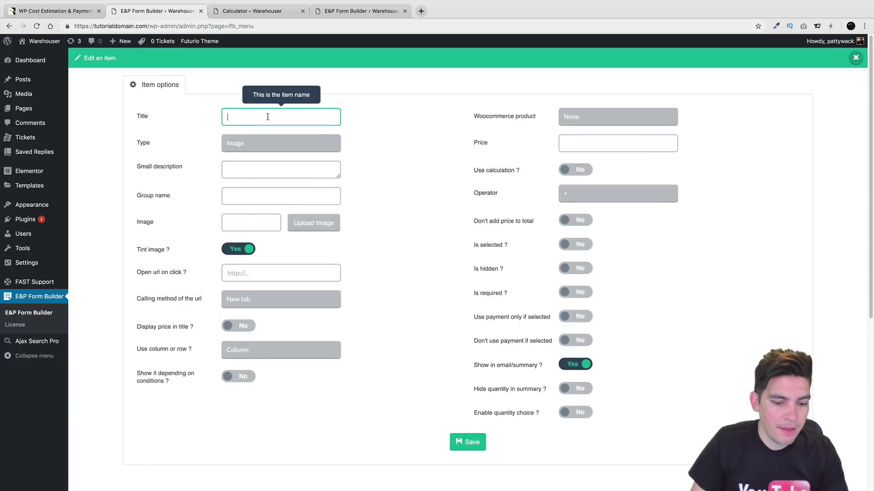
pyautogui.write('21-50')
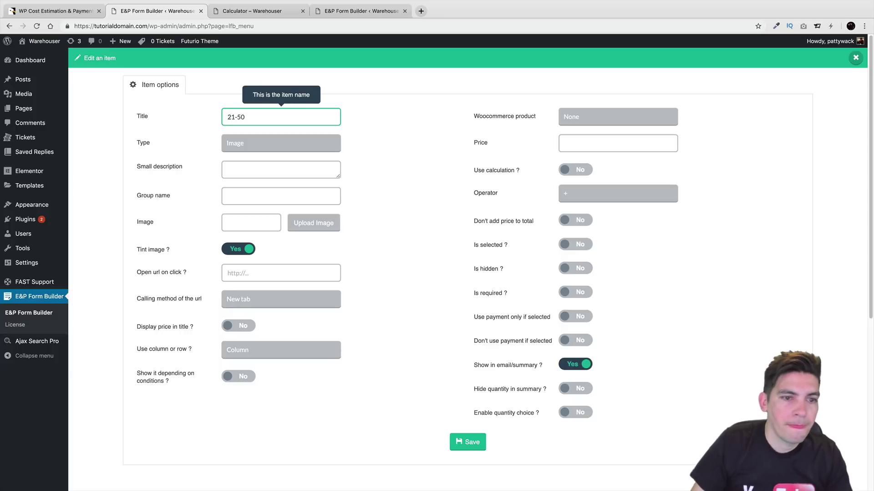
pyautogui.click(313, 223)
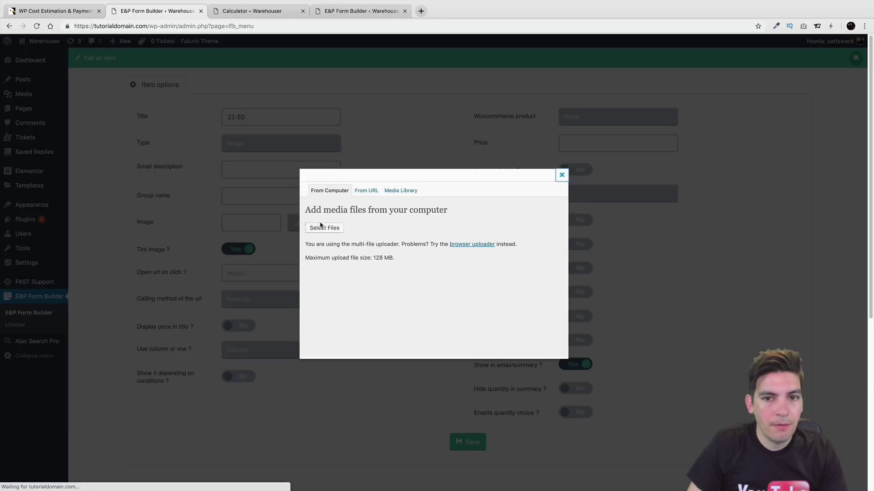
pyautogui.click(364, 190)
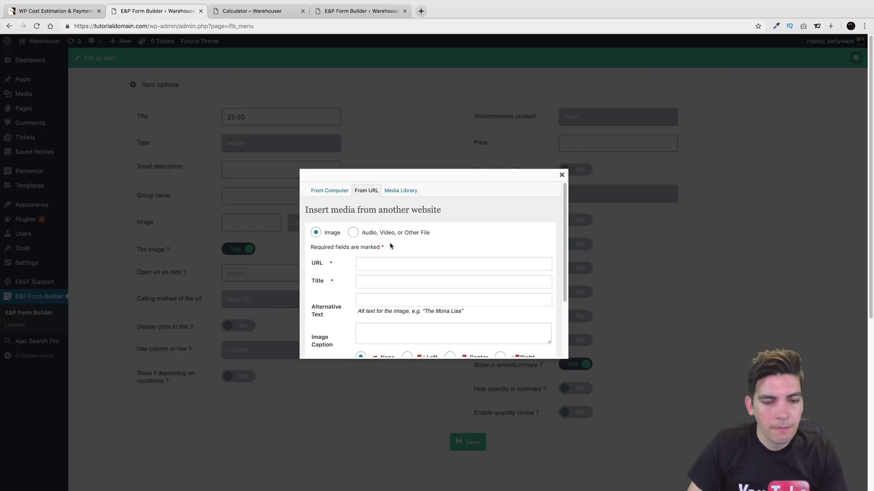
pyautogui.scroll(-3, 390, 246)
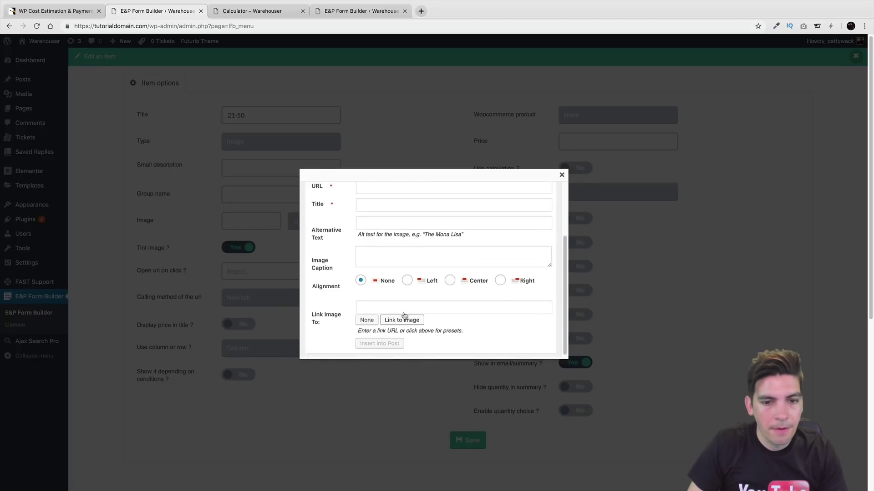
pyautogui.scroll(5, 403, 315)
pyautogui.click(392, 191)
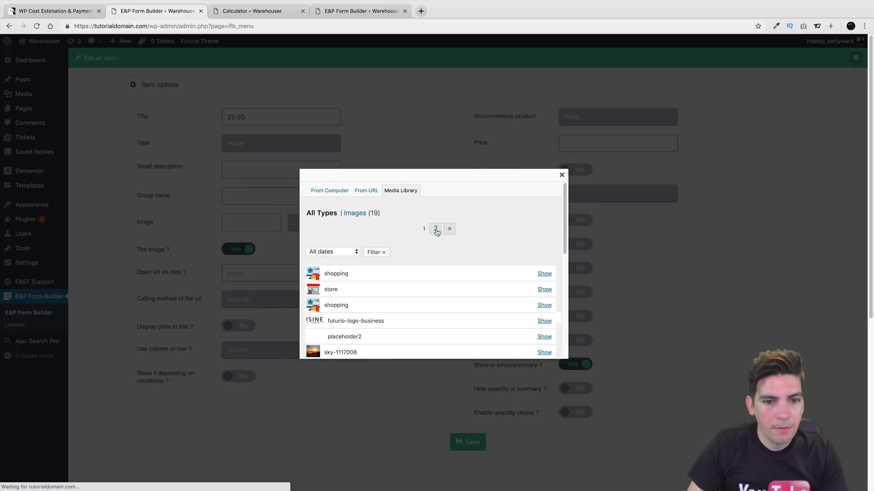
pyautogui.click(544, 274)
pyautogui.scroll(-3, 421, 285)
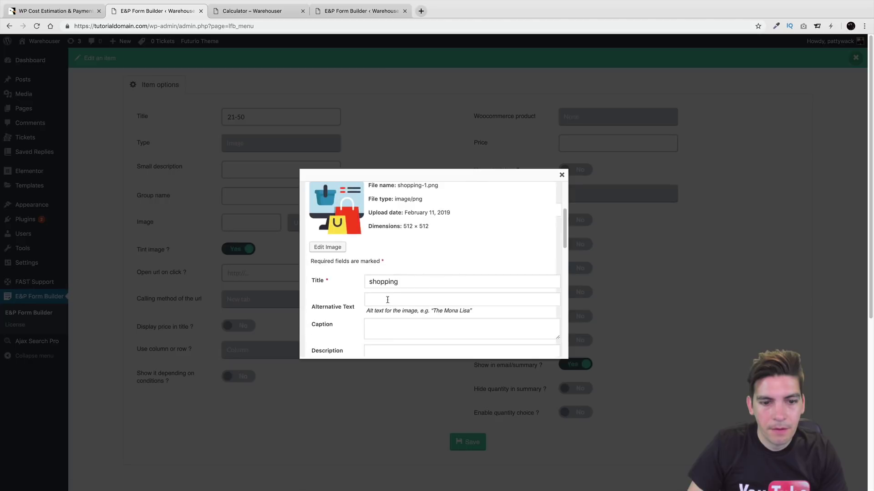
pyautogui.scroll(-5, 388, 299)
pyautogui.click(389, 298)
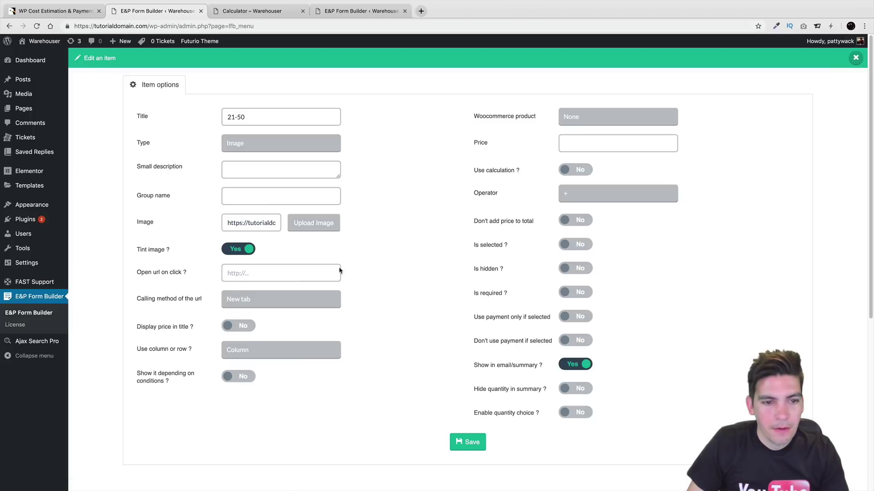
pyautogui.click(588, 145)
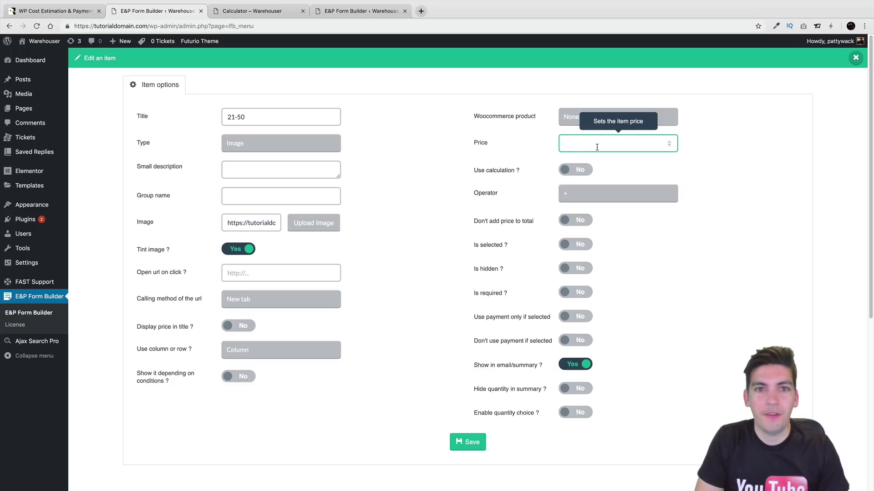
pyautogui.click(459, 437)
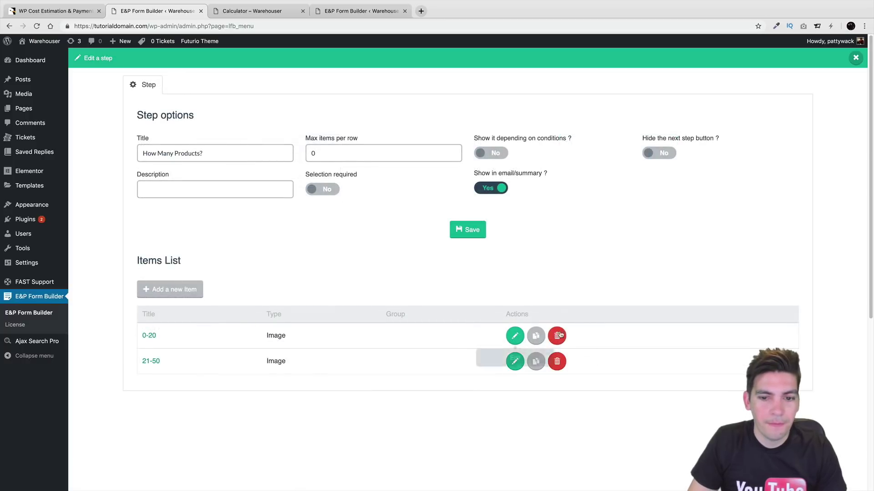
# Reprice the 0-20 item to 200 and save it
pyautogui.click(515, 336)
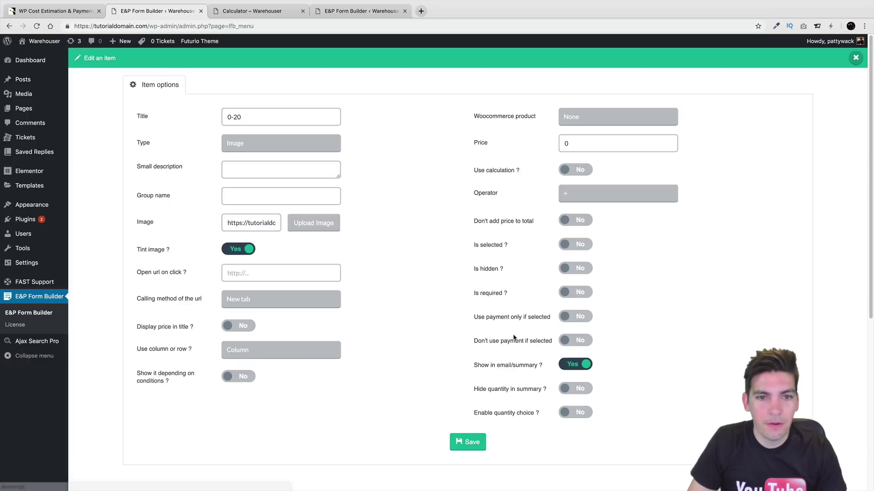
pyautogui.click(613, 150)
pyautogui.press('super+a')
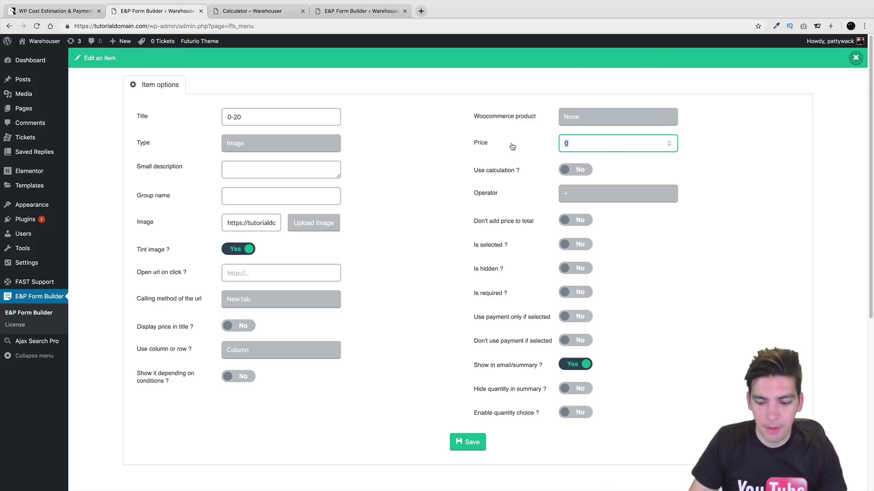
pyautogui.click(460, 436)
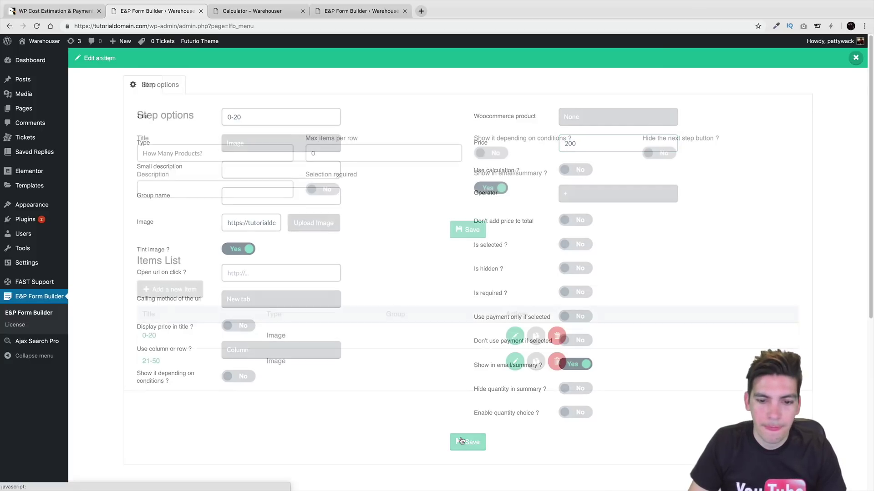
pyautogui.click(185, 292)
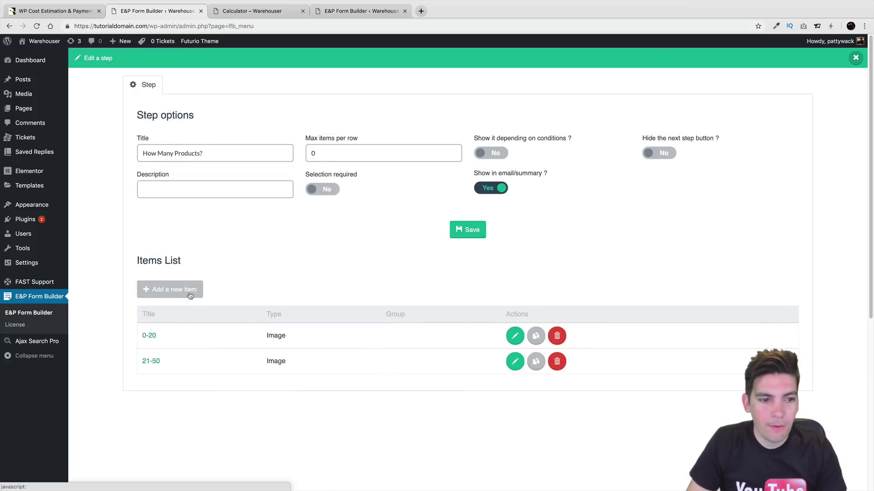
# Title the new item 51-100 and insert the shopping image from the media library
pyautogui.click(260, 115)
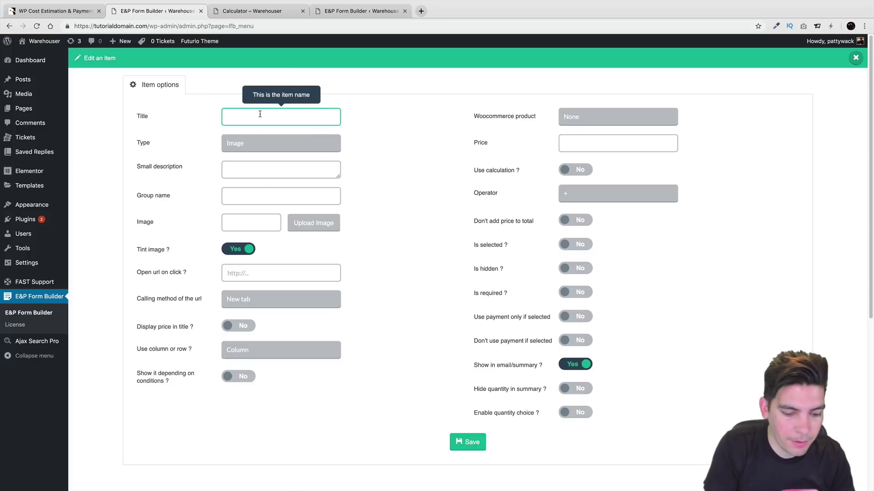
pyautogui.write('51-100')
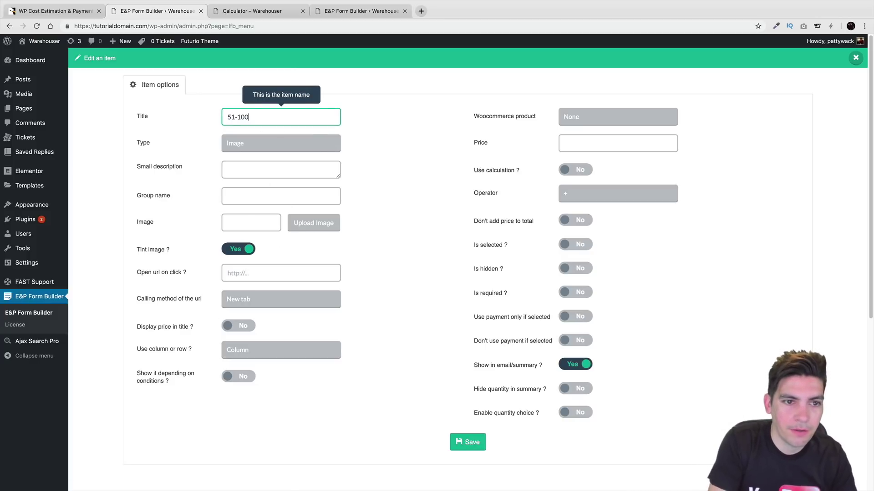
pyautogui.press('Tab')
pyautogui.press('Tab')
pyautogui.press('Tab')
pyautogui.click(296, 222)
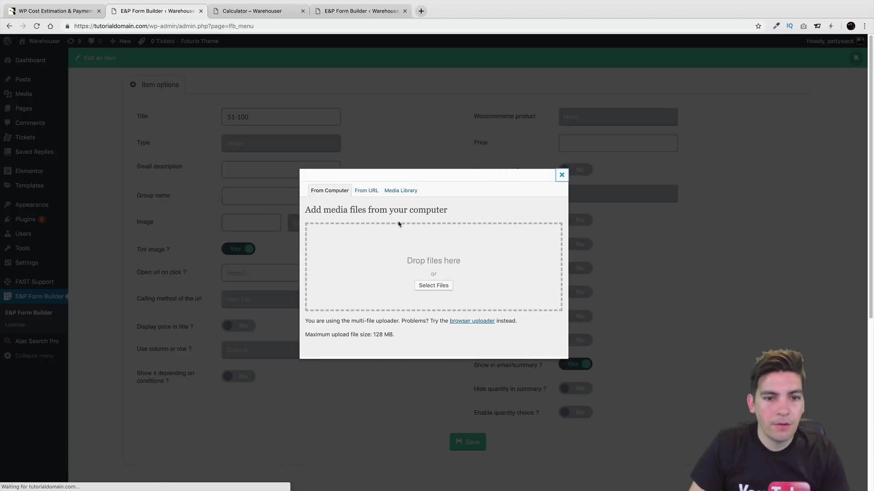
pyautogui.click(369, 191)
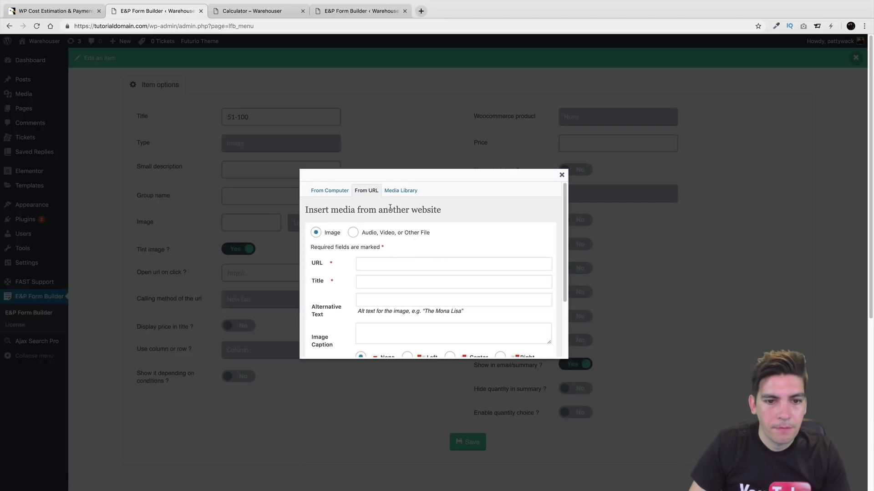
pyautogui.click(401, 190)
pyautogui.click(546, 275)
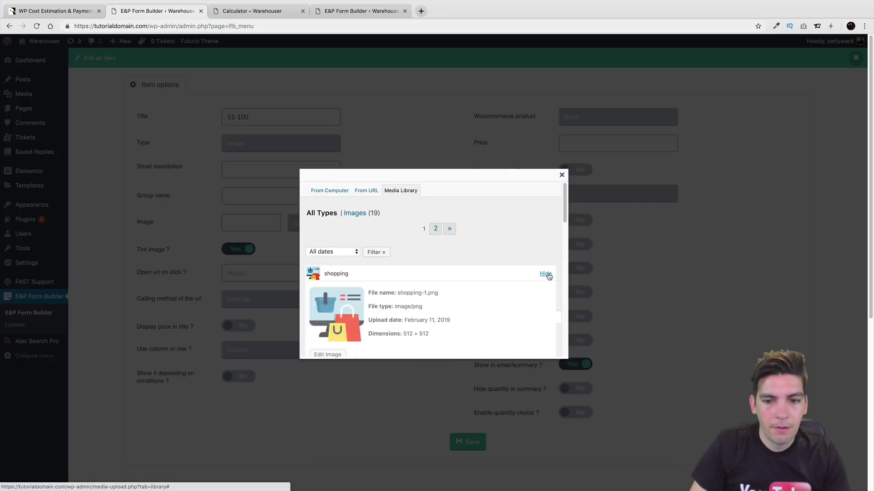
pyautogui.scroll(-10, 455, 285)
pyautogui.click(389, 318)
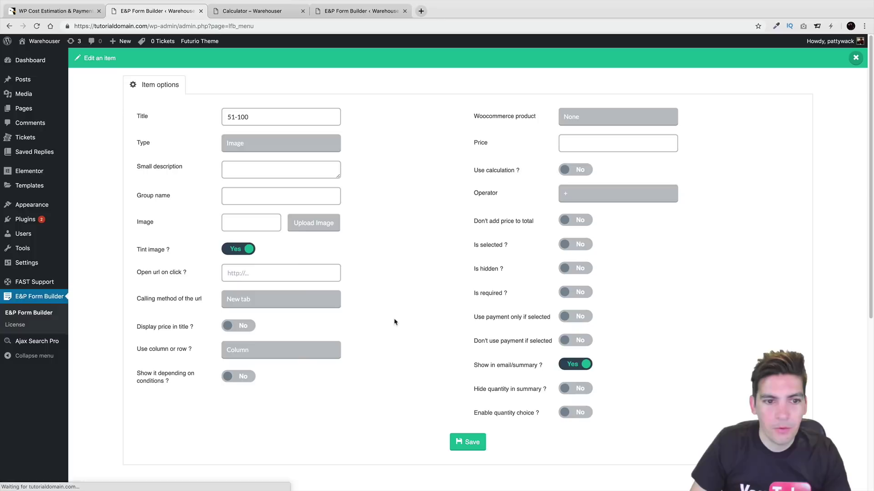
# Reinsert the shopping image, then save the 51-100 item and the How Many Products? step
pyautogui.click(312, 223)
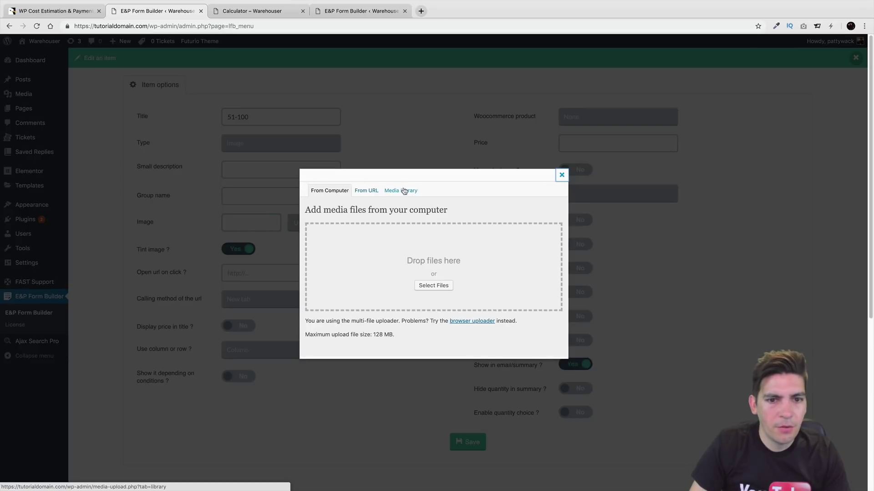
pyautogui.click(404, 191)
pyautogui.click(544, 275)
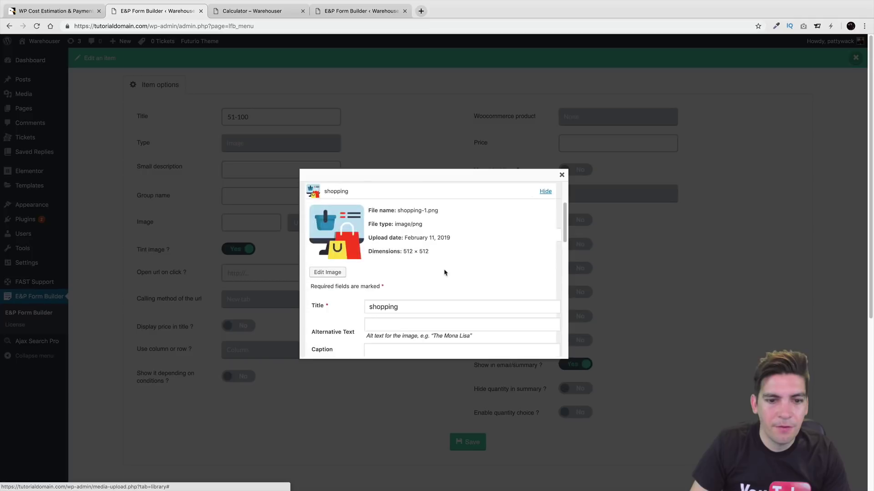
pyautogui.scroll(-10, 444, 273)
pyautogui.click(389, 312)
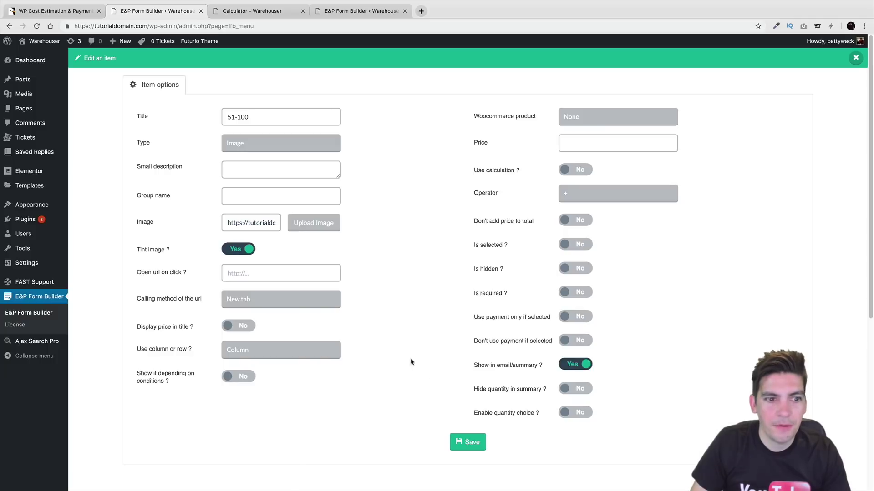
pyautogui.click(469, 441)
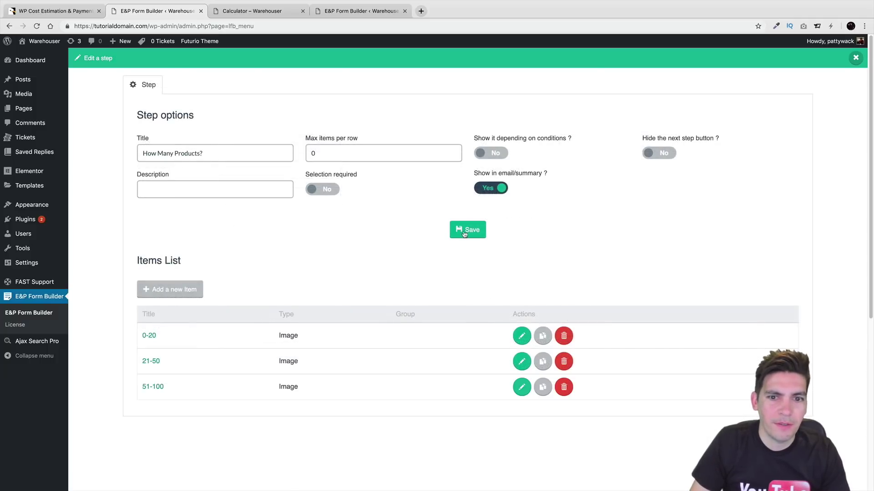
pyautogui.click(462, 228)
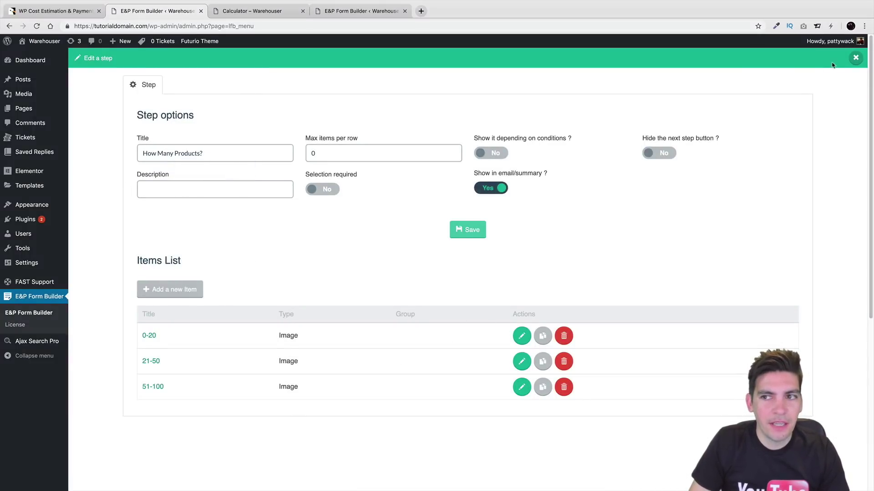
# Close the step editor, preview the form live, and click GET STARTED
pyautogui.click(856, 58)
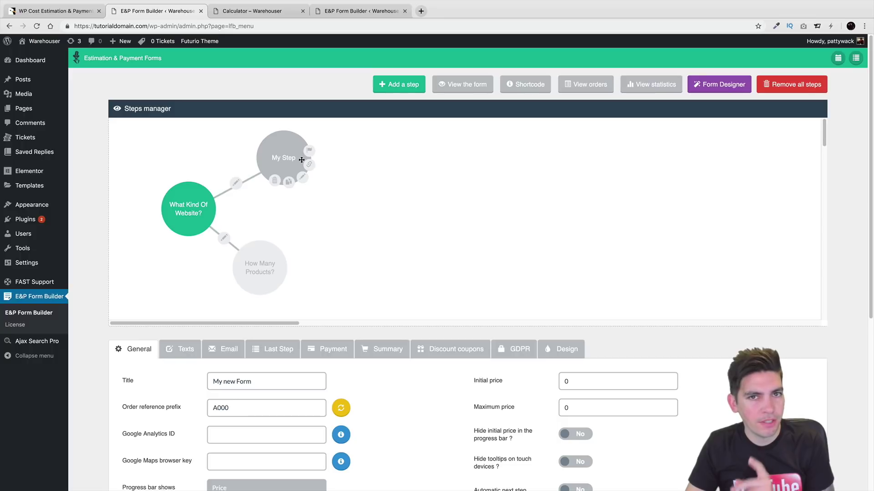
pyautogui.click(464, 84)
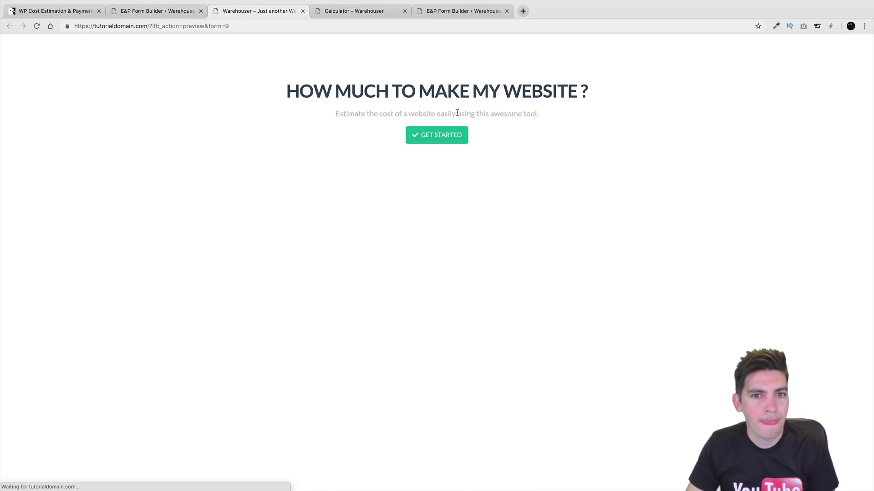
pyautogui.moveTo(327, 85); pyautogui.dragTo(527, 85)
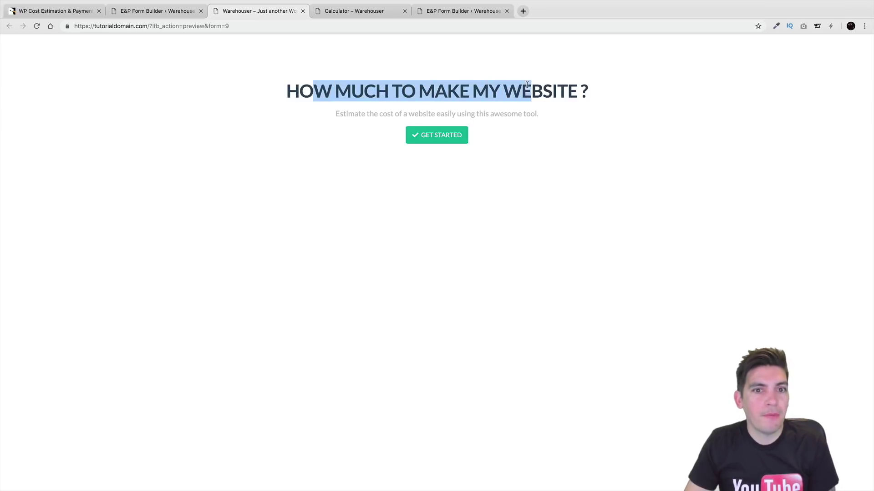
pyautogui.click(455, 135)
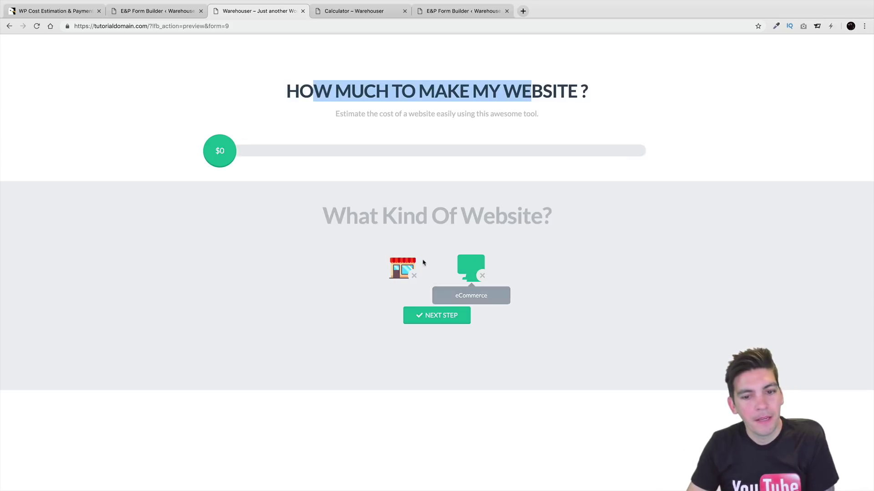
# Pick eCommerce, then try the product ranges and settle on 21-50 to reach the $2,500 Final cost
pyautogui.click(475, 264)
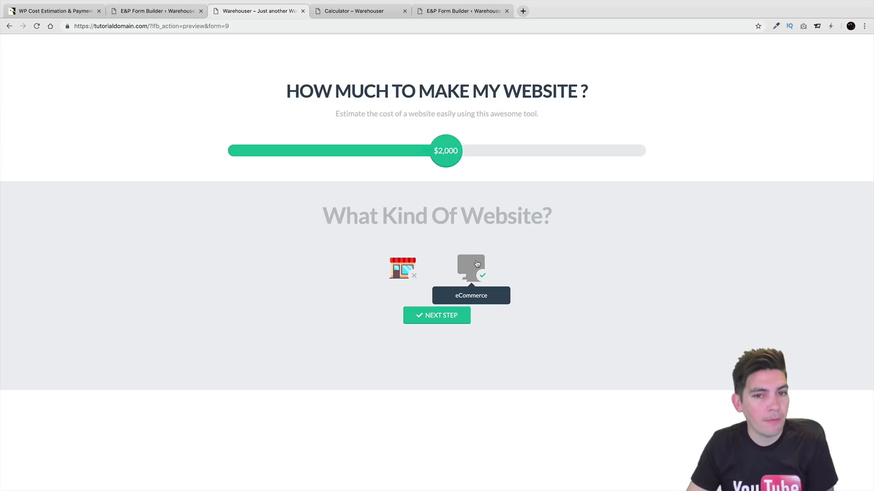
pyautogui.click(447, 318)
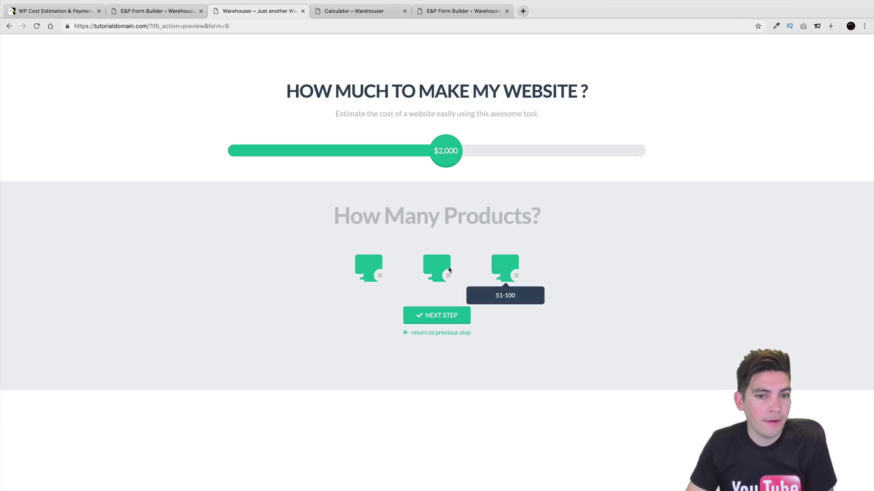
pyautogui.click(368, 269)
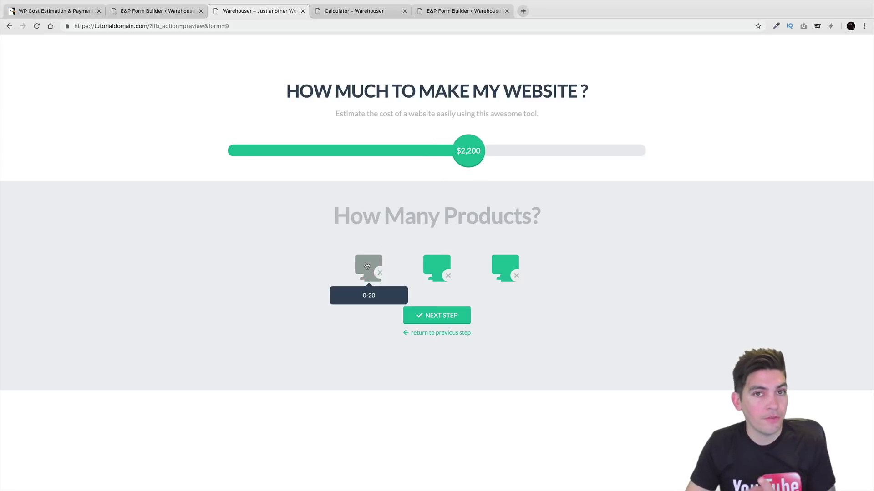
pyautogui.click(367, 264)
pyautogui.click(437, 267)
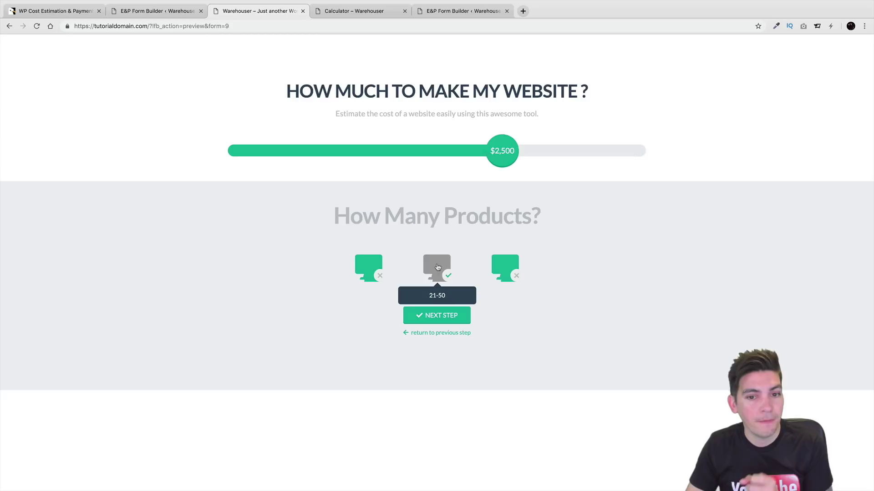
pyautogui.click(437, 268)
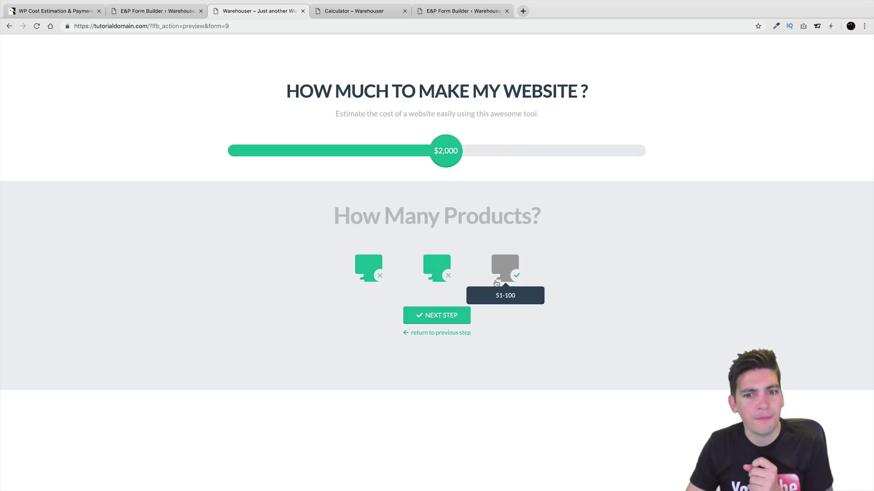
pyautogui.click(504, 271)
pyautogui.click(451, 270)
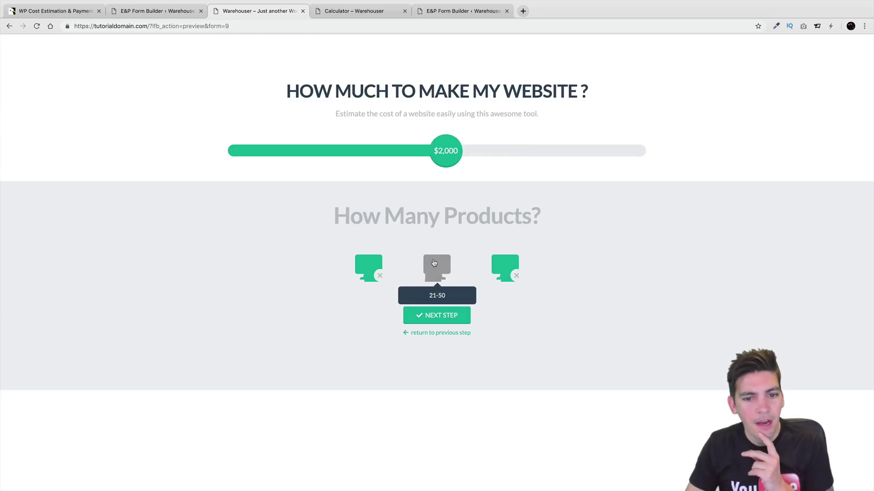
pyautogui.click(450, 317)
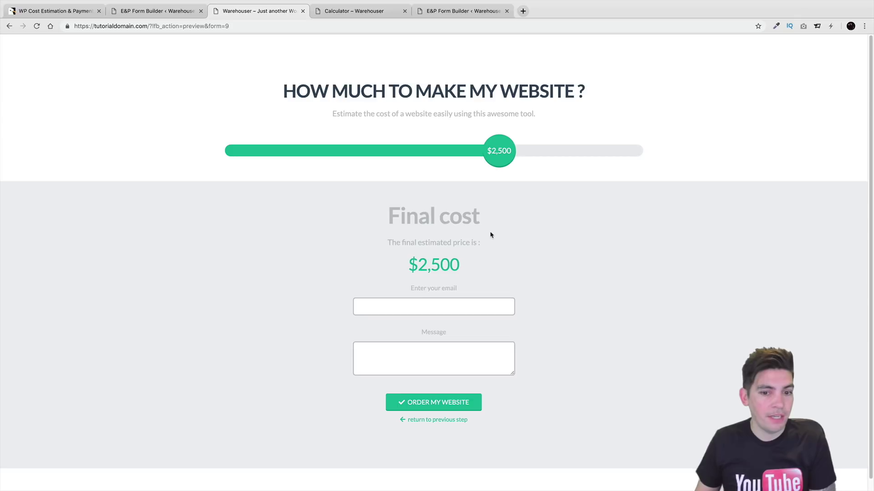
# Put focus in the email field and then the message box on the Final cost page
pyautogui.click(414, 304)
pyautogui.click(418, 346)
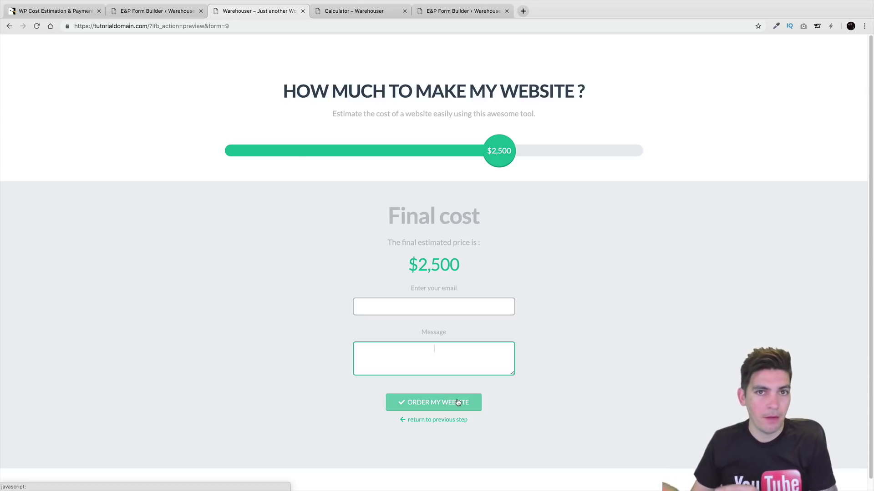
# Return to the form builder, open the My Step settings and select its 'My Step' title
pyautogui.click(160, 11)
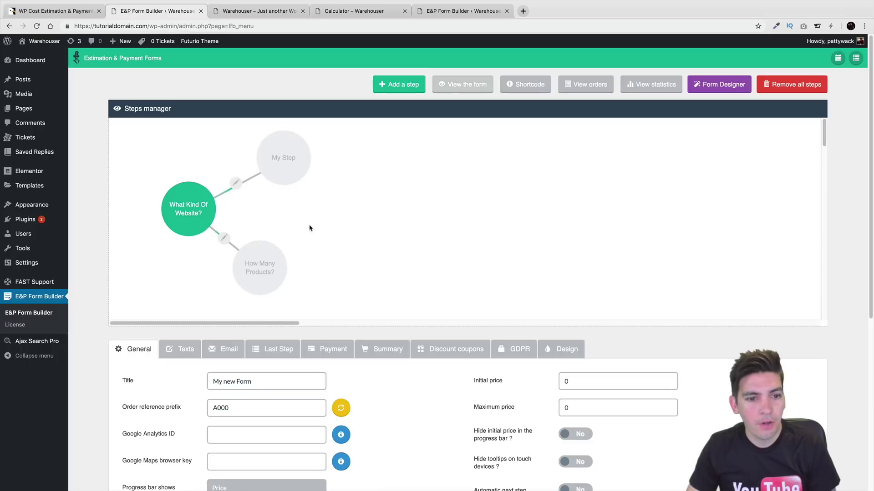
pyautogui.moveTo(266, 257)
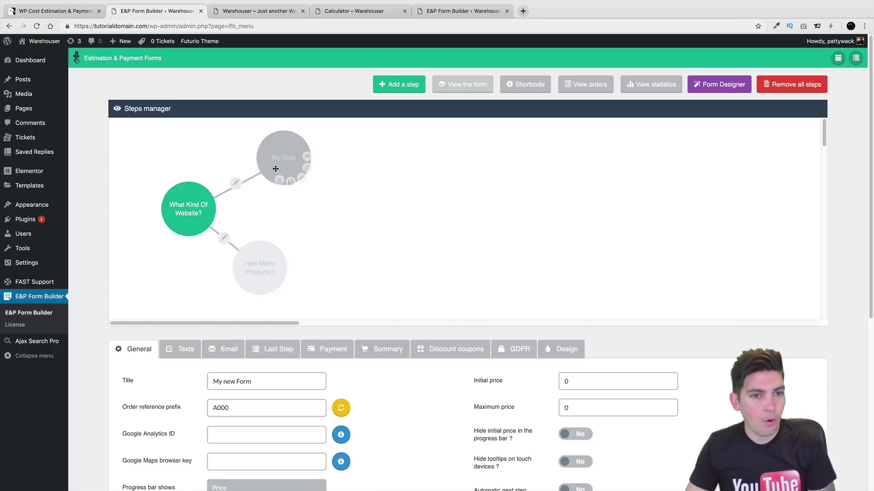
pyautogui.click(300, 179)
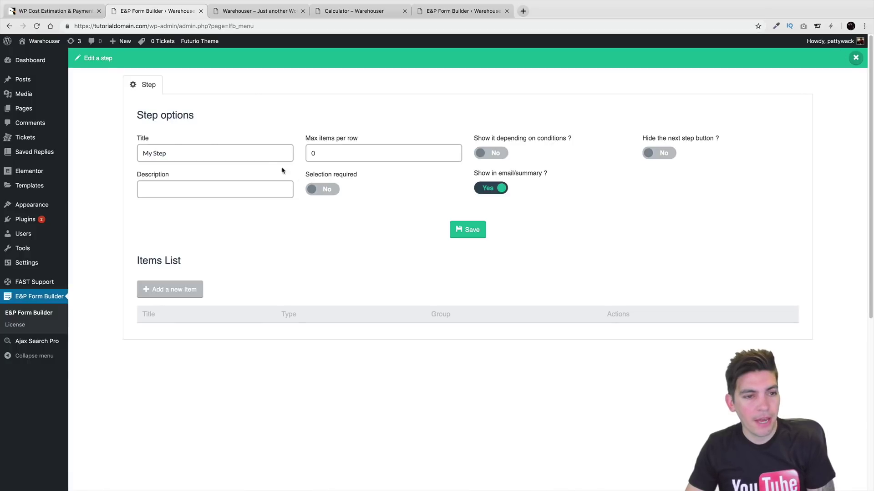
pyautogui.tripleClick(267, 153)
pyautogui.click(267, 153)
pyautogui.tripleClick(267, 153)
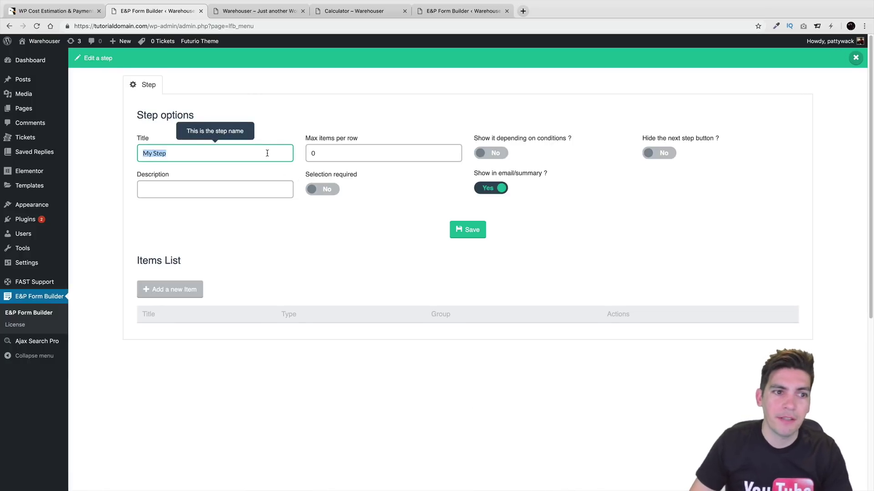
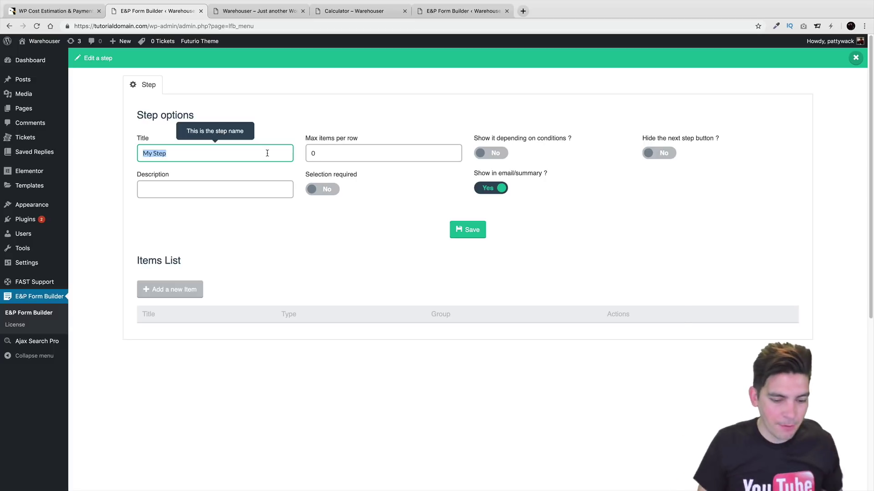
# Retitle the step from My Step to 'What Kind Of Business?' and save it
pyautogui.write('Business Corporate')
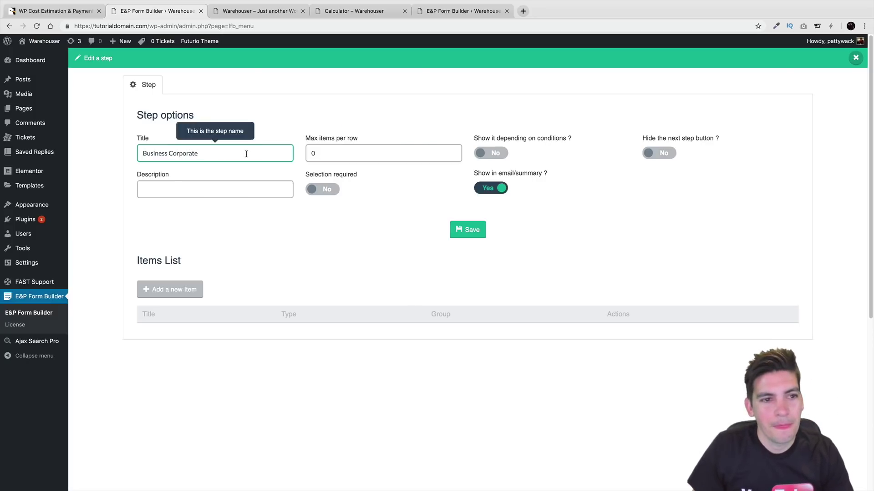
pyautogui.tripleClick(246, 154)
pyautogui.write('What Kind Of')
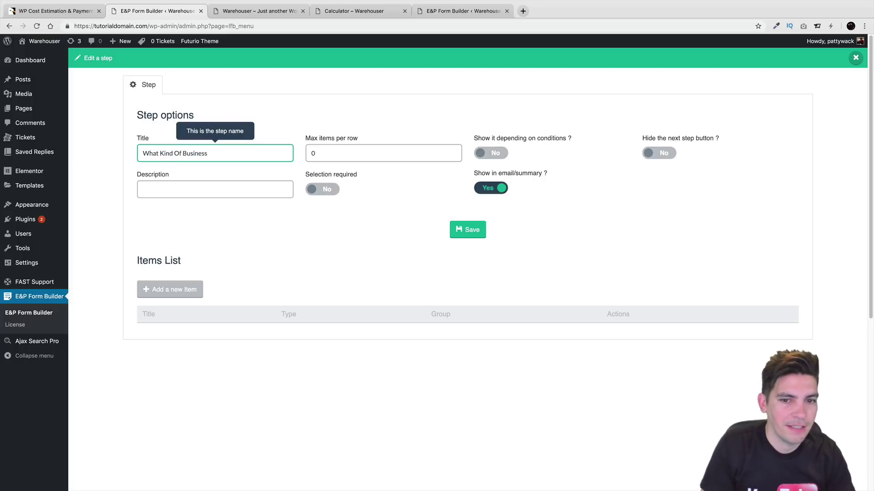
pyautogui.click(462, 233)
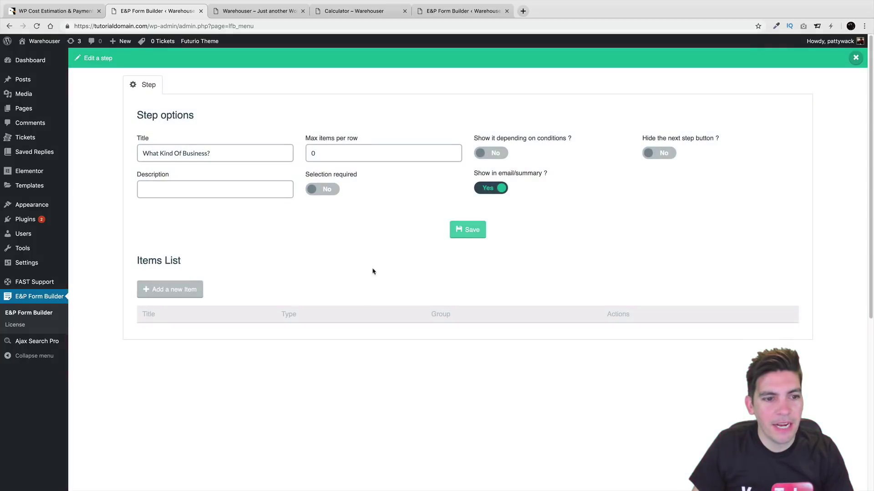
# Add a new item titled Basic using the store image from the Media Library
pyautogui.click(198, 291)
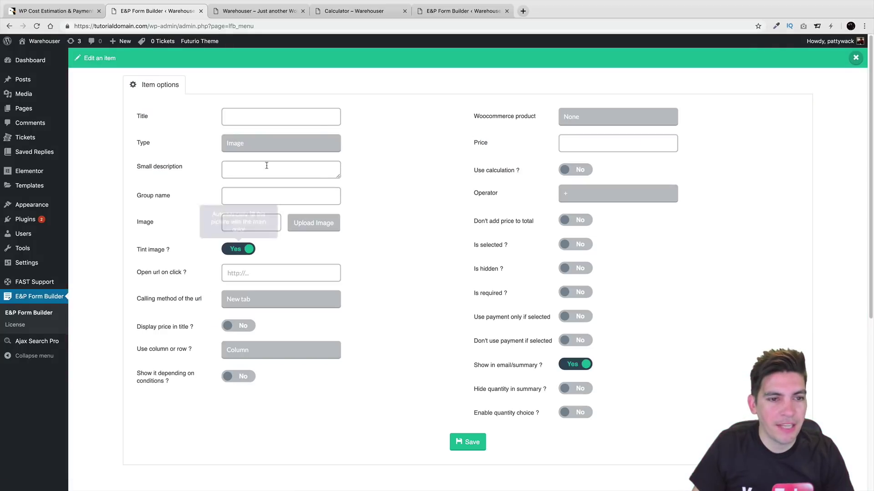
pyautogui.click(275, 116)
pyautogui.write('Basic')
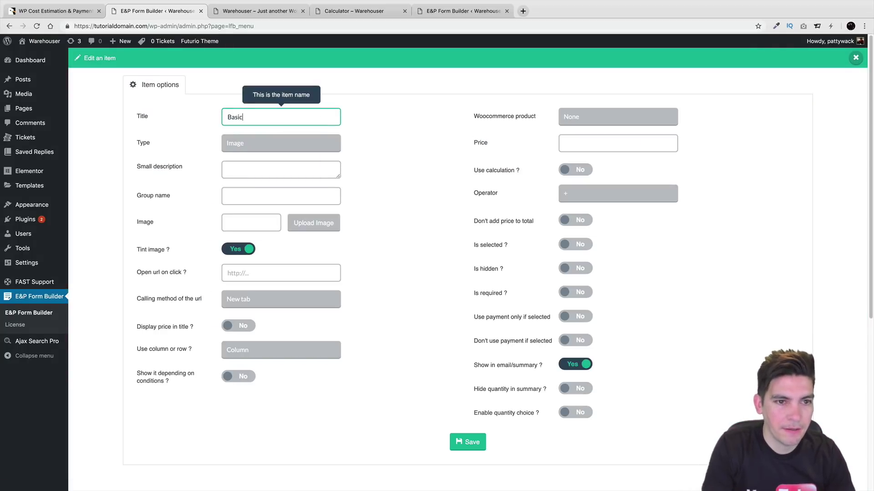
pyautogui.click(302, 225)
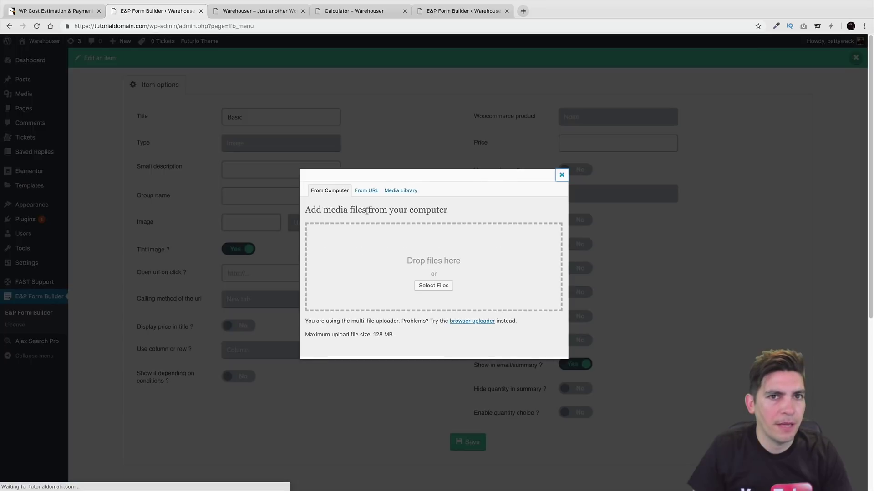
pyautogui.click(395, 191)
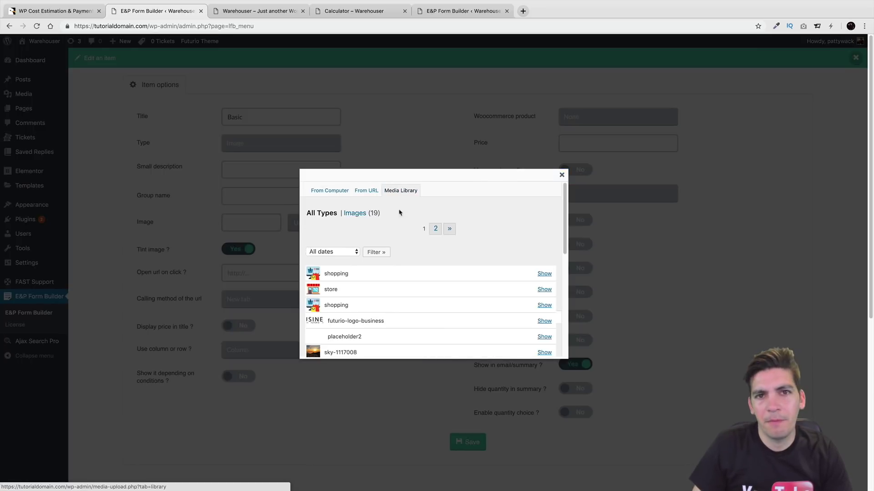
pyautogui.click(543, 290)
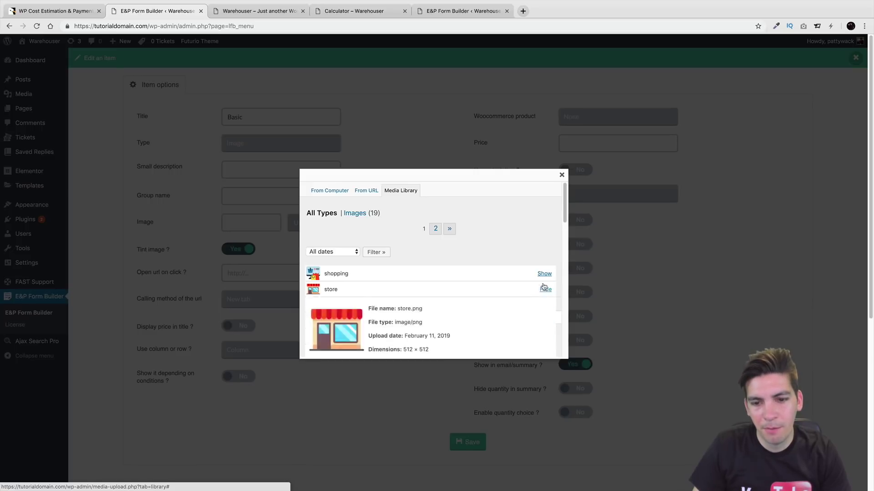
pyautogui.scroll(-8, 432, 293)
pyautogui.click(388, 202)
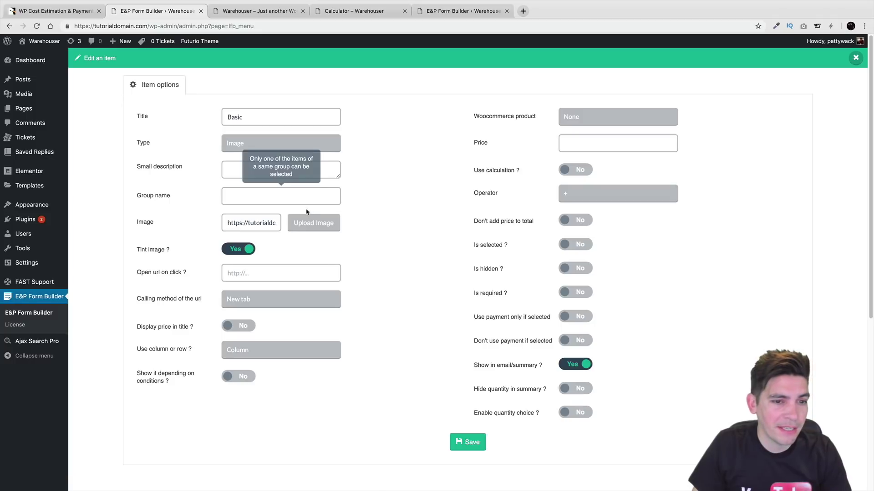
# Set Tint image to No and price 200, then save the Basic item
pyautogui.click(244, 250)
pyautogui.click(567, 143)
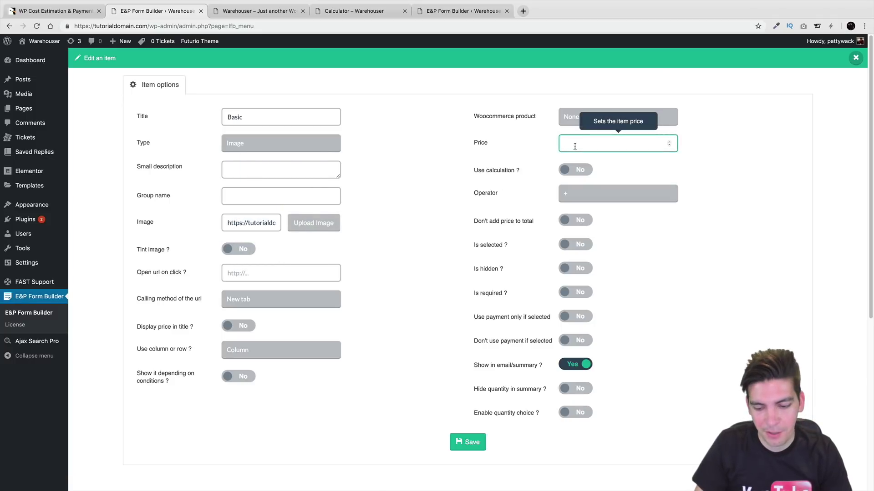
pyautogui.write('5')
pyautogui.press('BackSpace')
pyautogui.write('200')
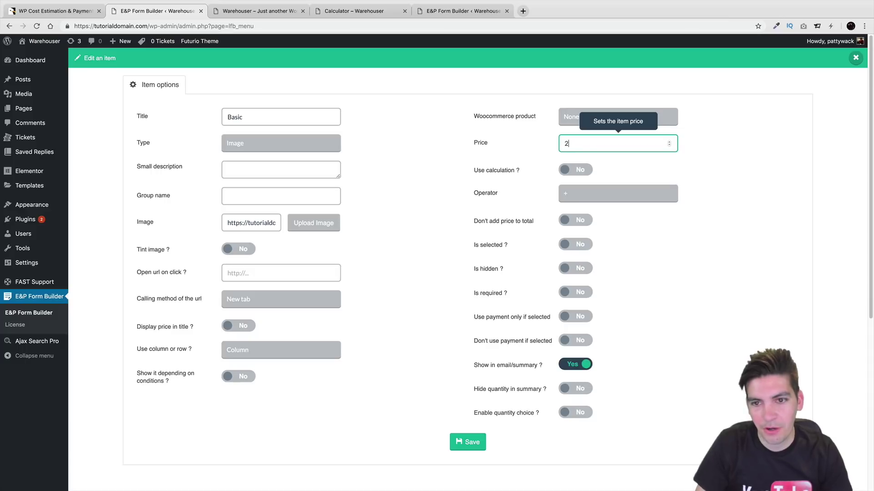
pyautogui.click(468, 442)
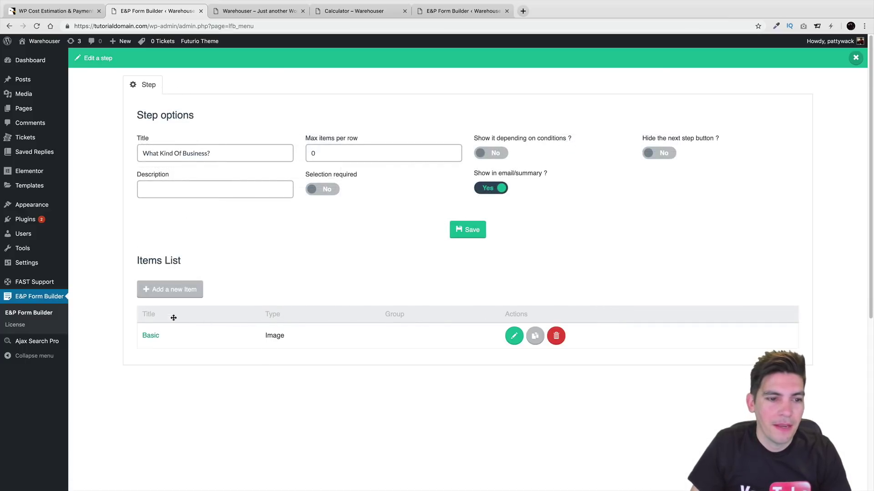
# Add another new item titled Premium
pyautogui.click(170, 289)
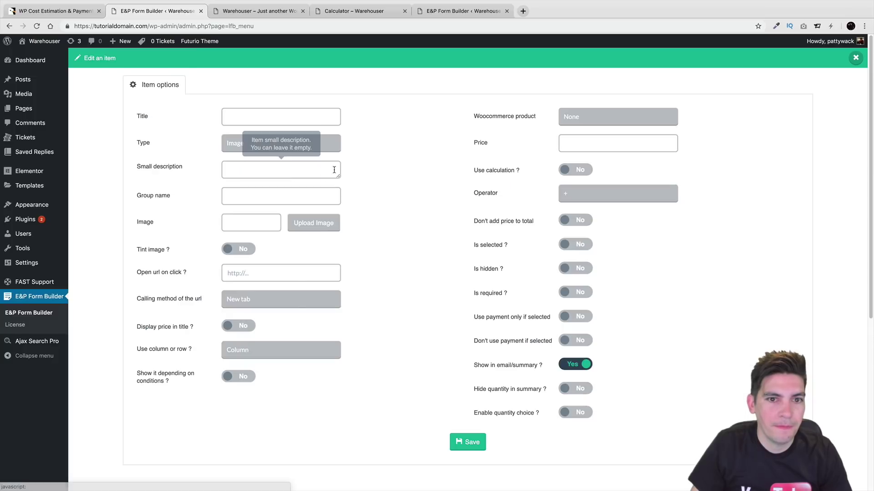
pyautogui.click(305, 121)
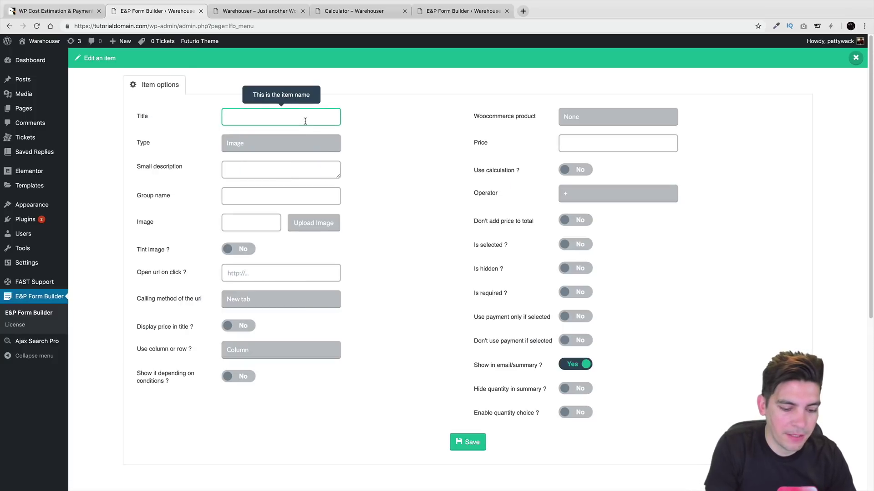
pyautogui.write('Premium')
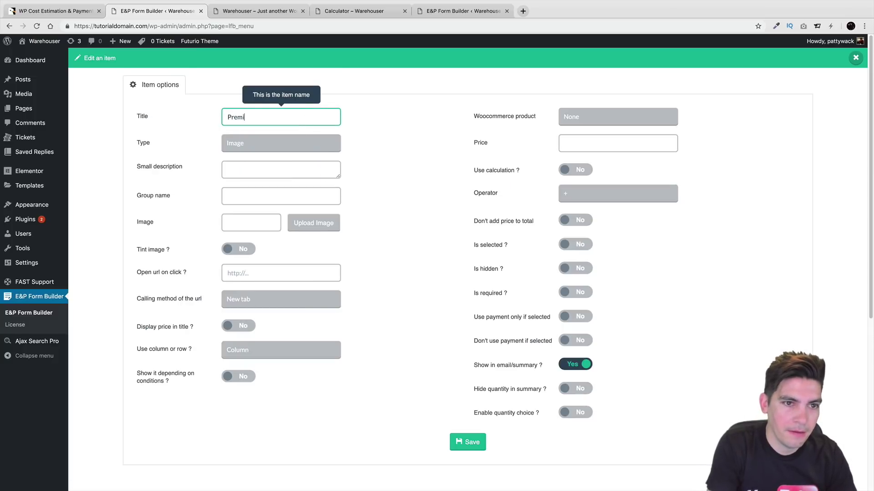
pyautogui.press('Tab')
pyautogui.press('Tab')
pyautogui.press('Tab')
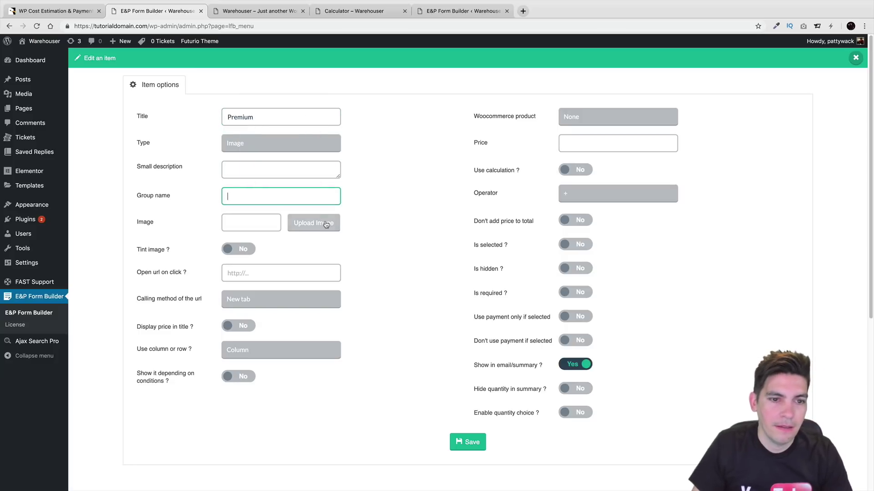
# Give Premium the store image from the Media Library, price 500, and save it
pyautogui.click(324, 224)
pyautogui.click(369, 194)
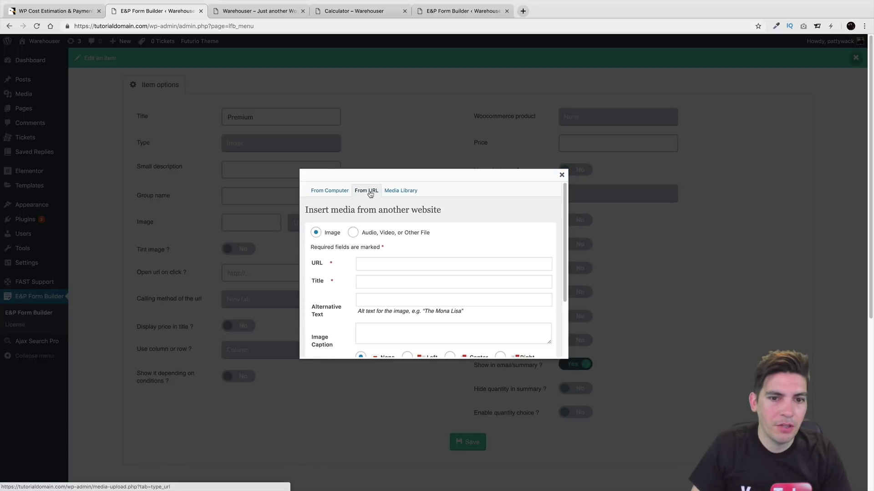
pyautogui.click(397, 191)
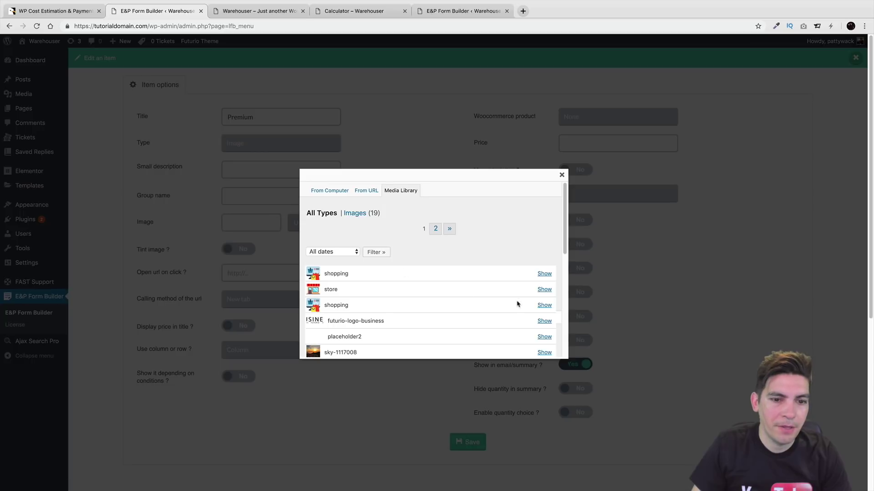
pyautogui.click(544, 290)
pyautogui.scroll(-10, 501, 291)
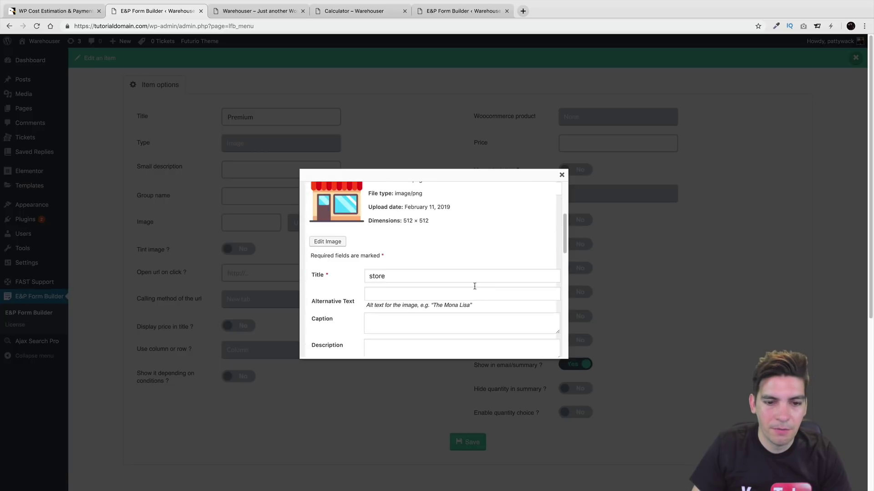
pyautogui.click(390, 308)
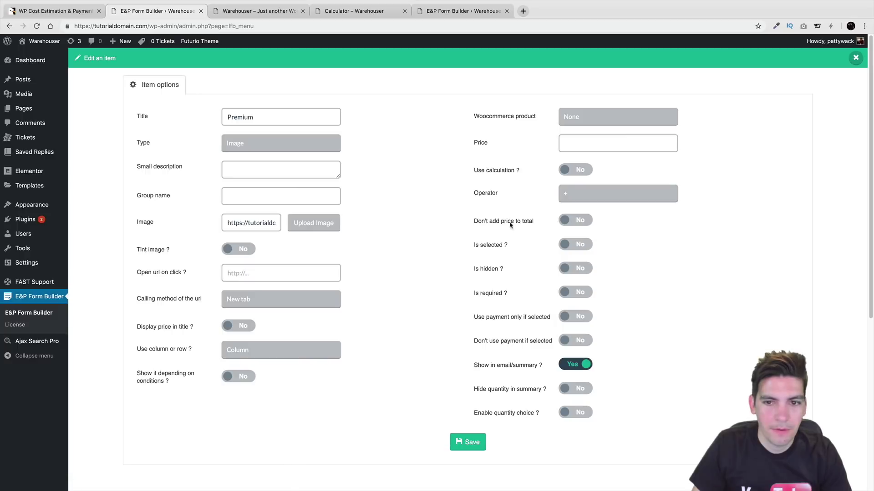
pyautogui.click(587, 141)
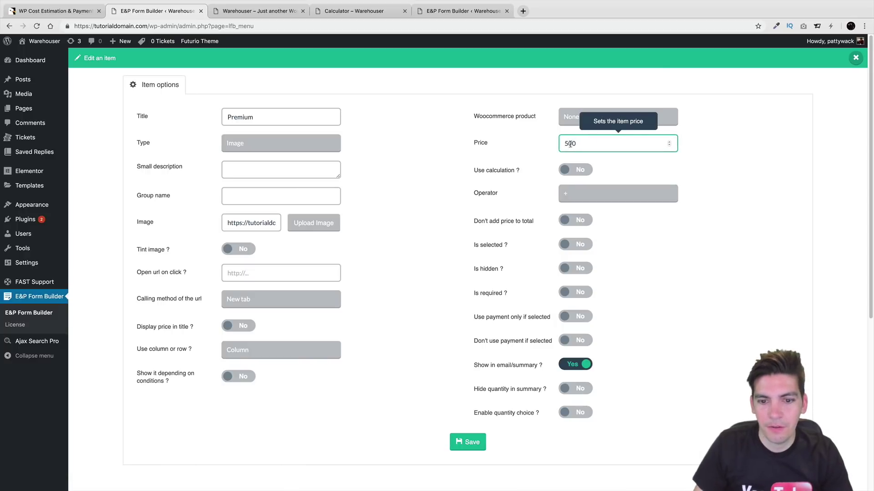
pyautogui.click(468, 442)
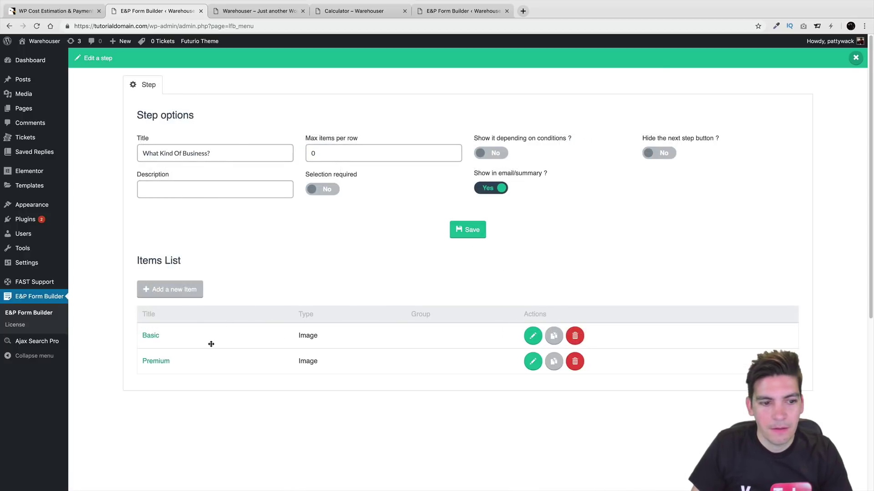
# Add a third item titled Enterprise with a price of 1000
pyautogui.click(191, 290)
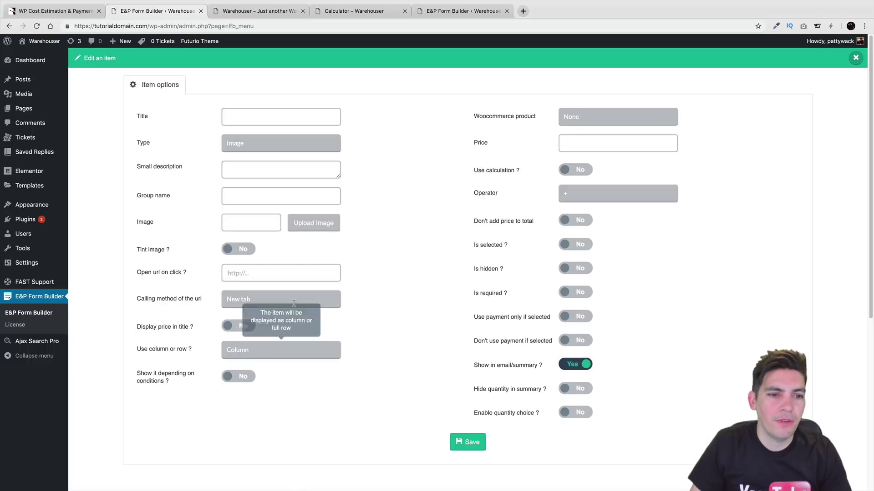
pyautogui.click(247, 169)
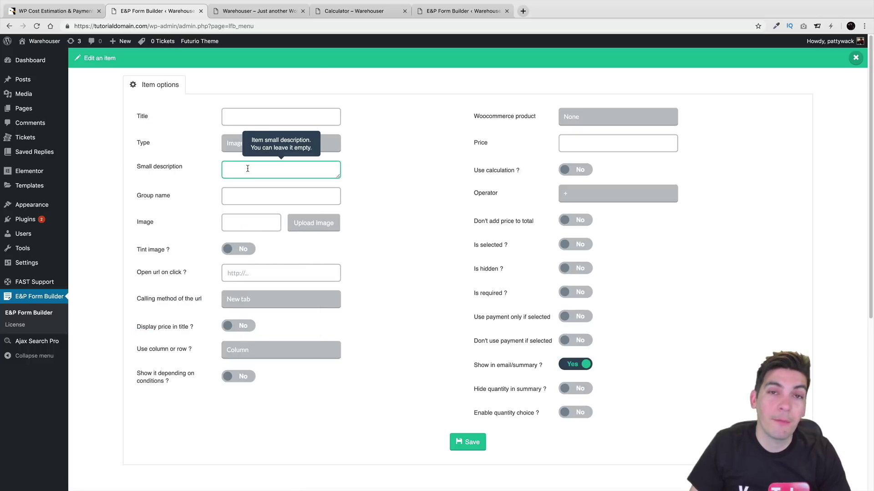
pyautogui.click(276, 114)
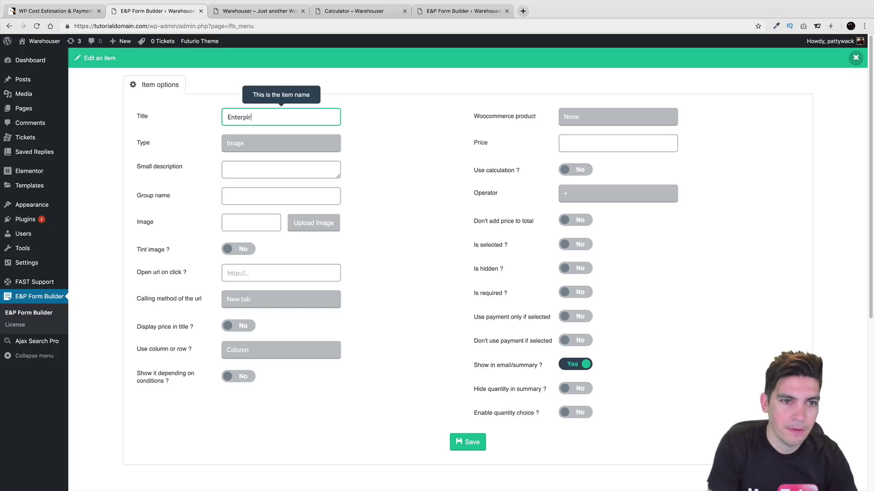
pyautogui.press('Tab')
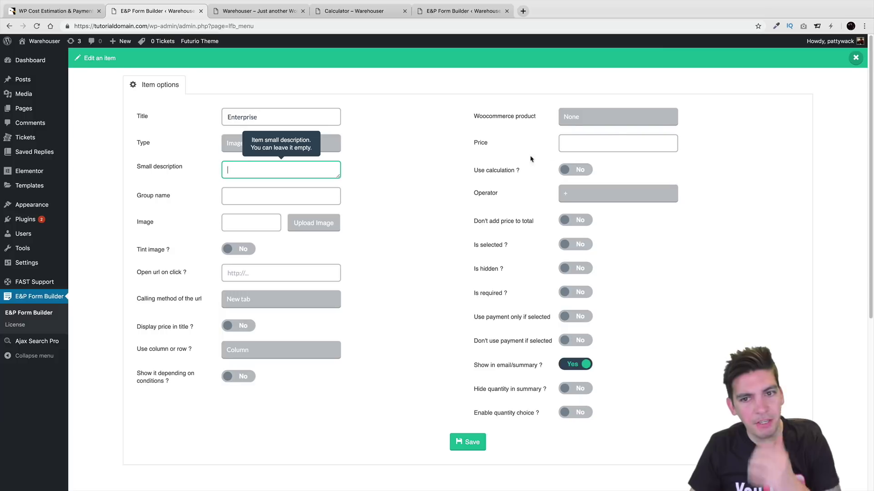
pyautogui.click(592, 147)
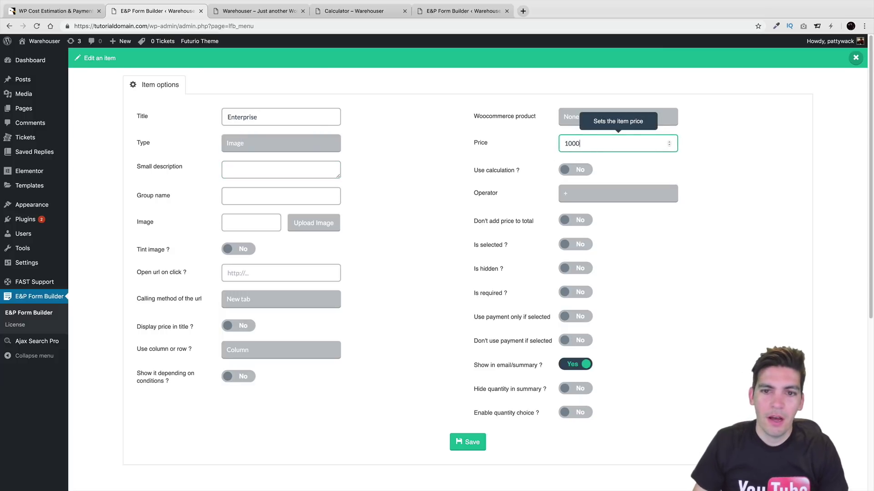
# Insert the store image from the Media Library as the Enterprise picture
pyautogui.click(302, 223)
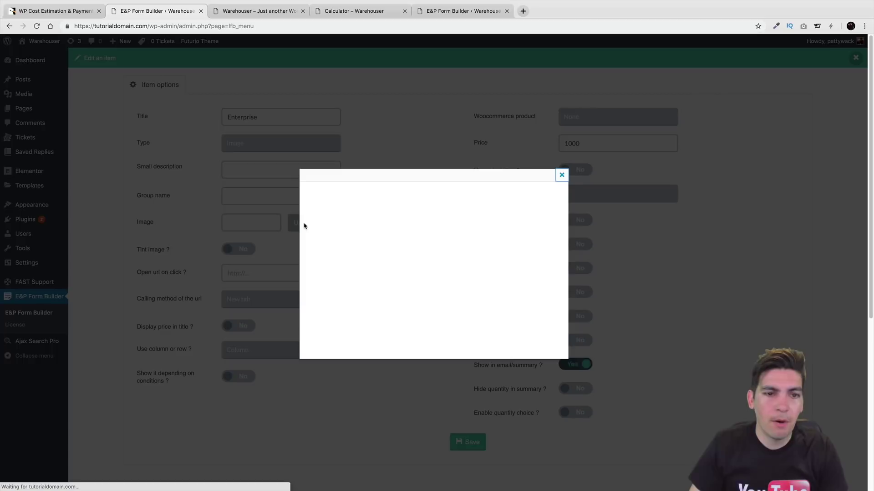
pyautogui.click(397, 195)
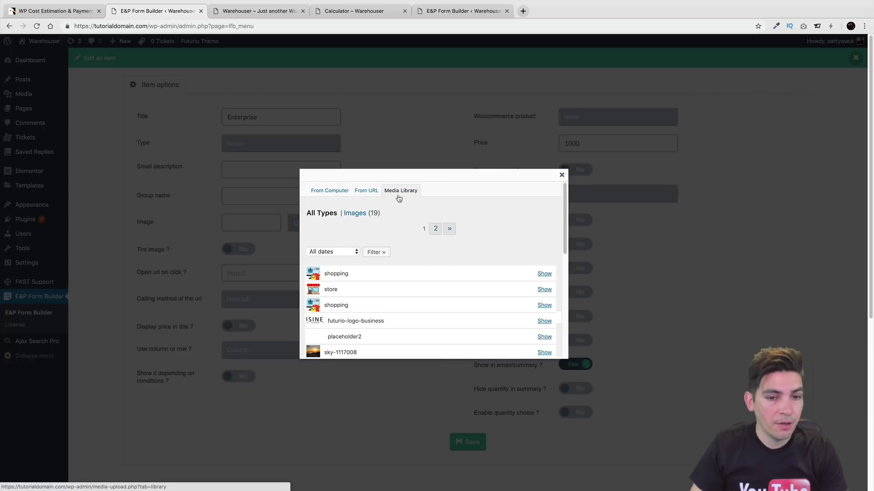
pyautogui.click(544, 289)
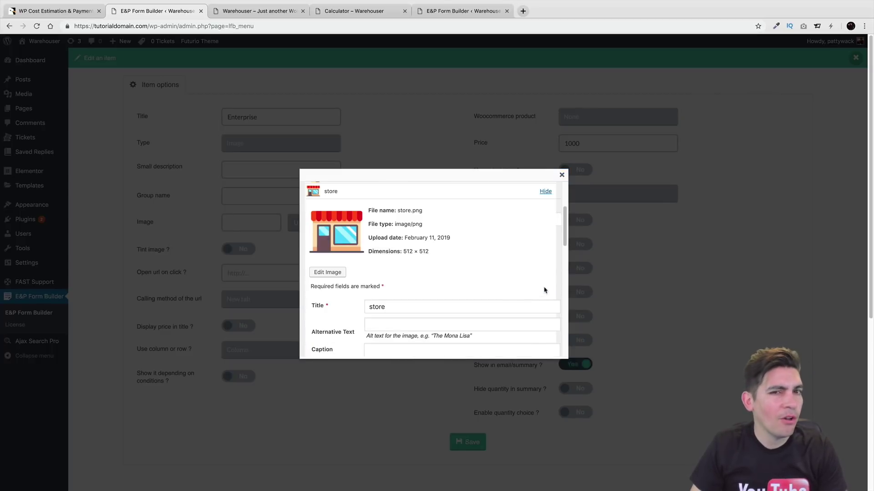
pyautogui.scroll(-1, 485, 320)
pyautogui.scroll(-5, 485, 320)
pyautogui.click(394, 306)
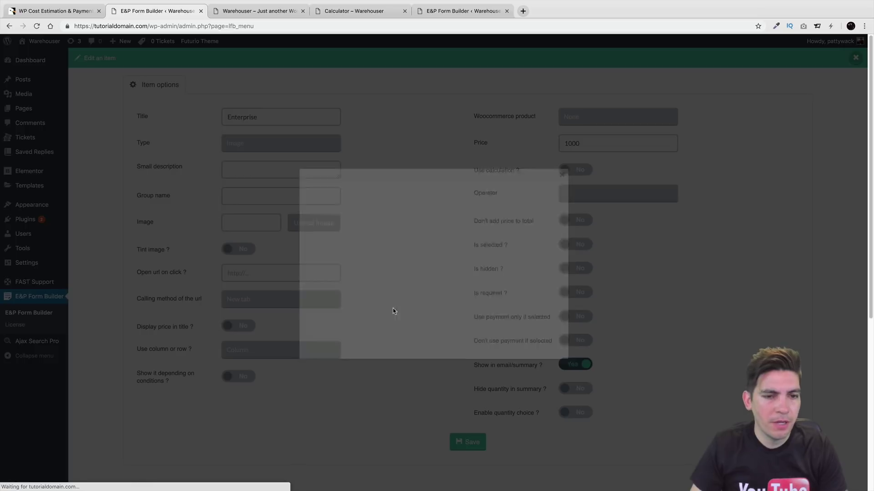
# Reinsert the store image into the Enterprise image field and save the item
pyautogui.click(314, 223)
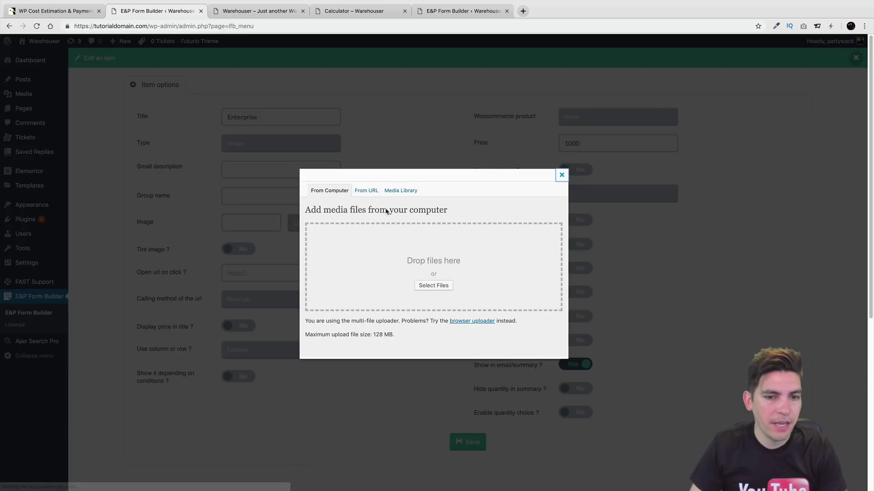
pyautogui.click(396, 191)
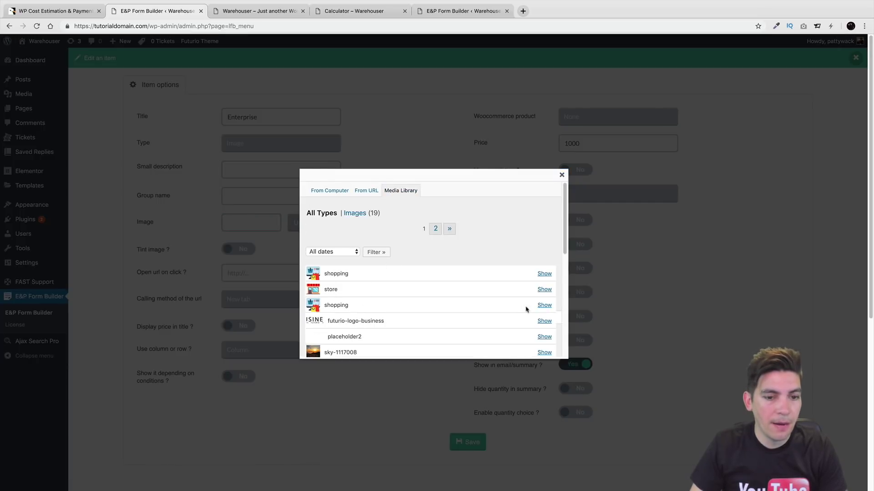
pyautogui.click(543, 289)
pyautogui.scroll(-5, 456, 302)
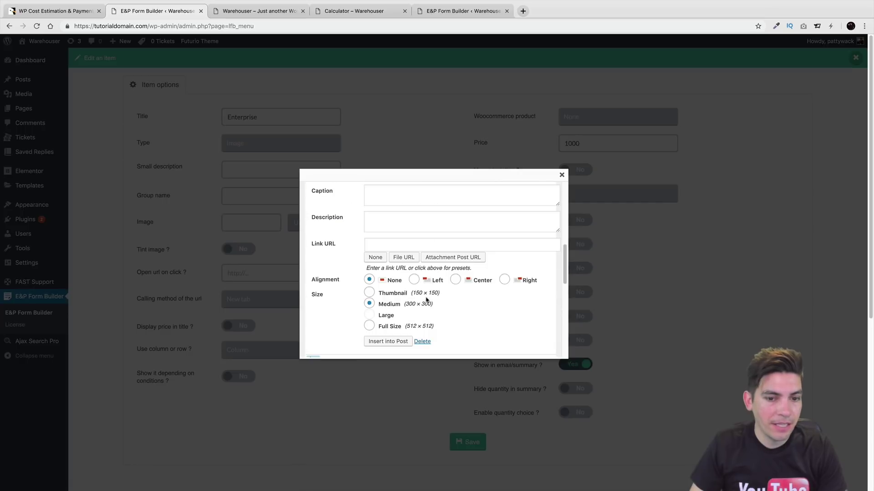
pyautogui.click(387, 342)
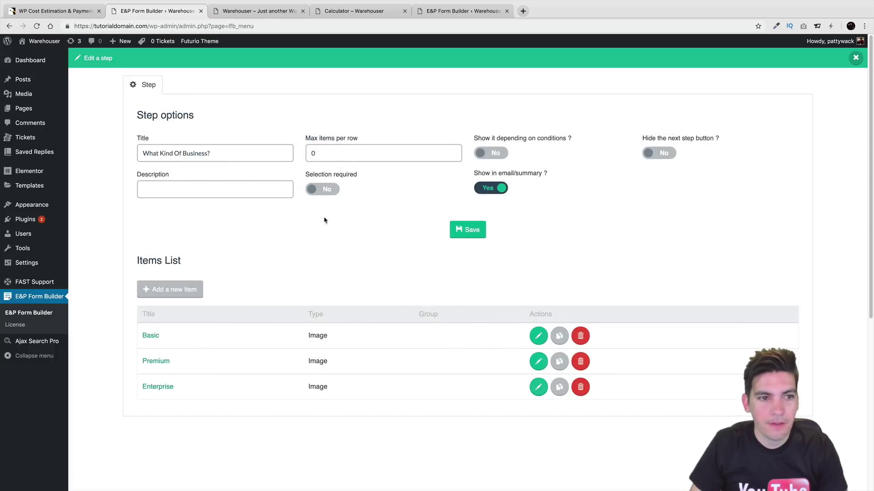
pyautogui.click(453, 234)
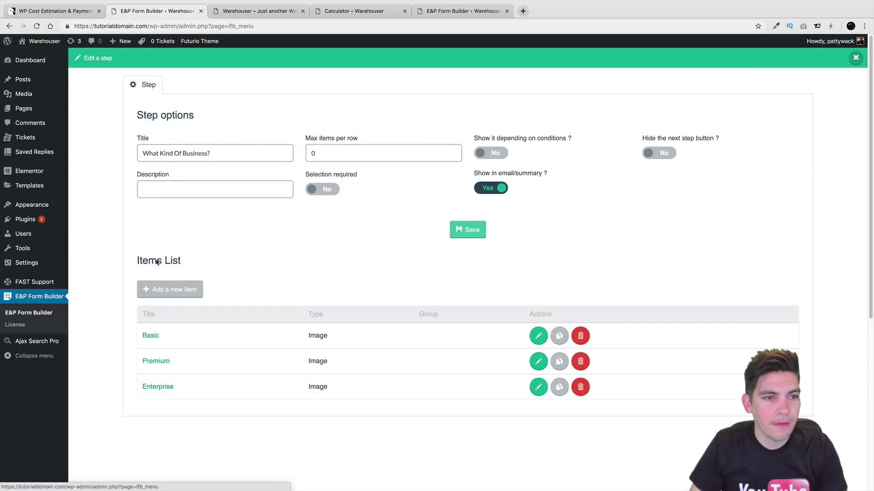
# Close the Edit a step panel to return to the Steps overview
pyautogui.click(855, 58)
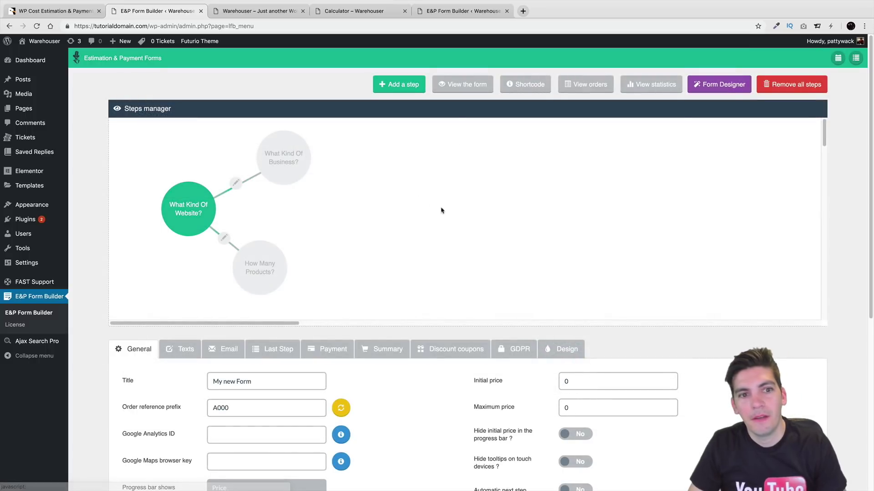
pyautogui.moveTo(290, 165)
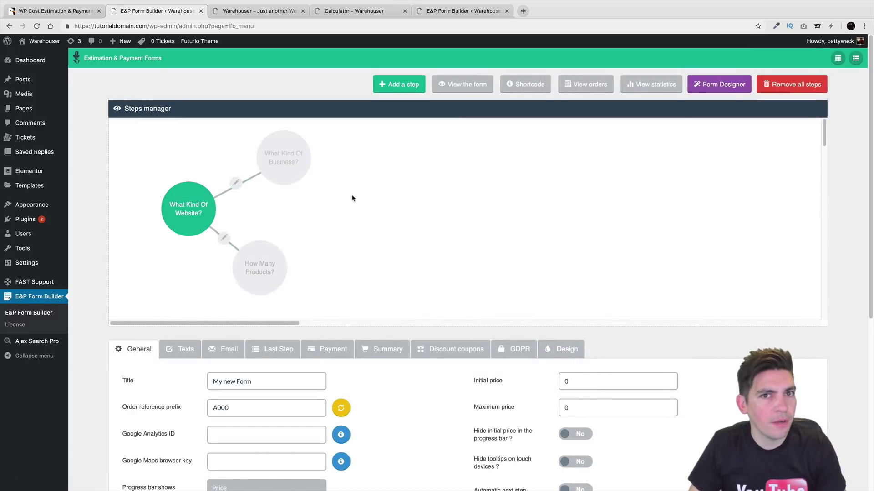
# Enable Paypal payment in the Payment settings, leaving subscriptions off
pyautogui.click(561, 355)
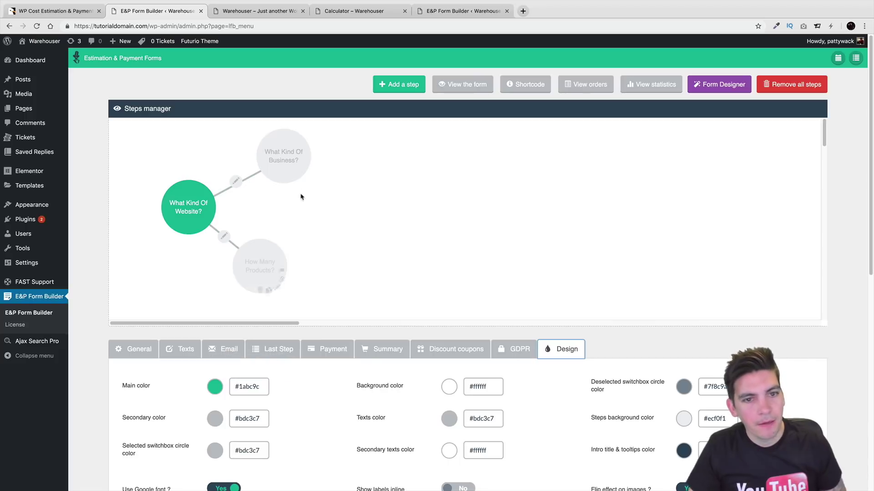
pyautogui.moveTo(299, 179)
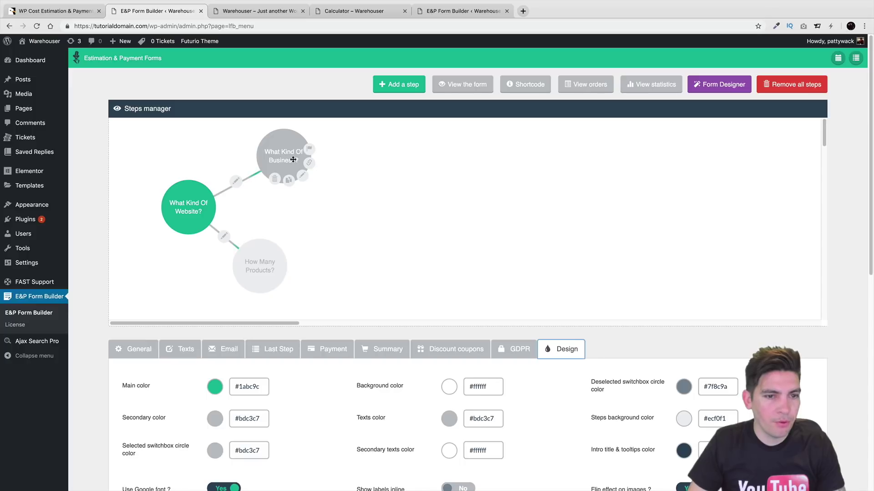
pyautogui.click(335, 349)
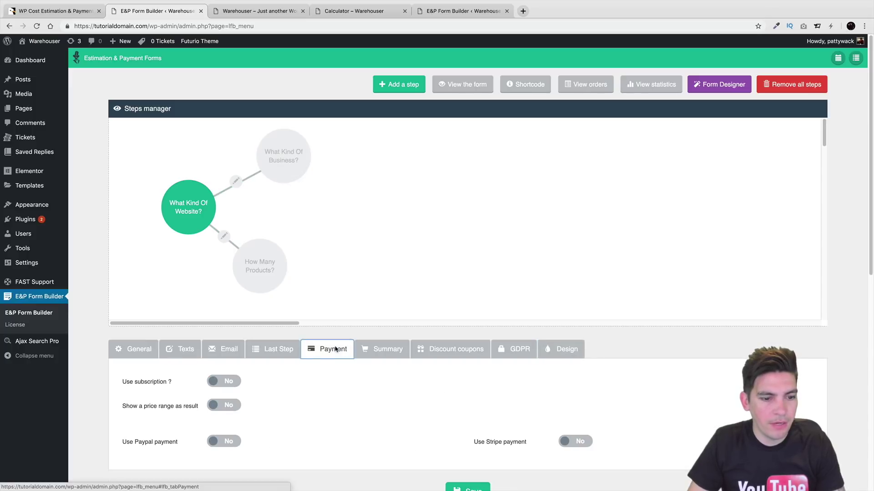
pyautogui.scroll(-1, 336, 349)
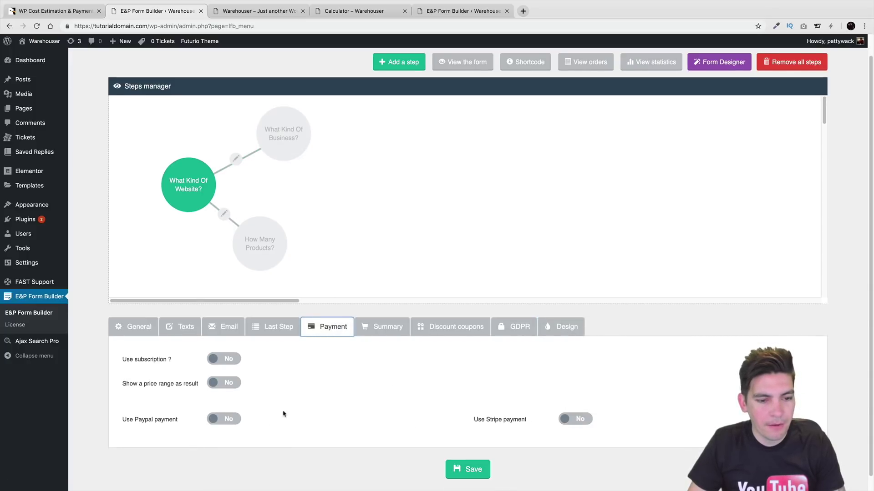
pyautogui.click(236, 424)
pyautogui.click(228, 363)
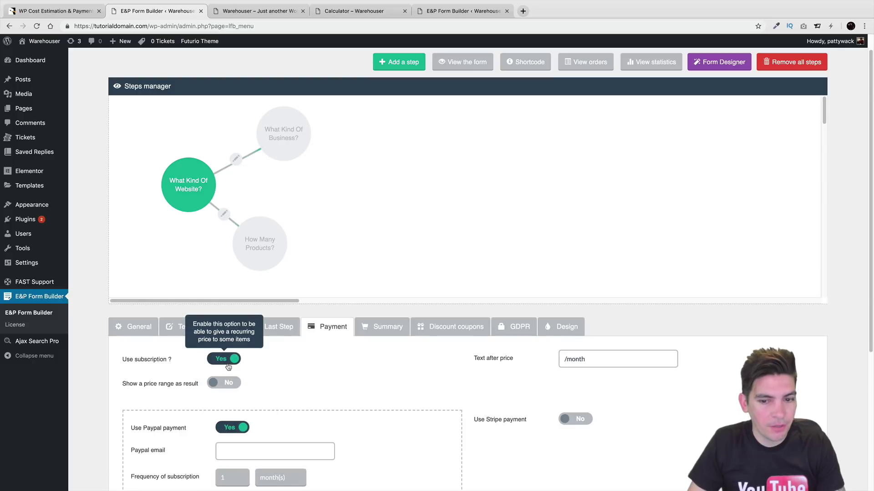
pyautogui.click(228, 360)
pyautogui.scroll(-3, 232, 364)
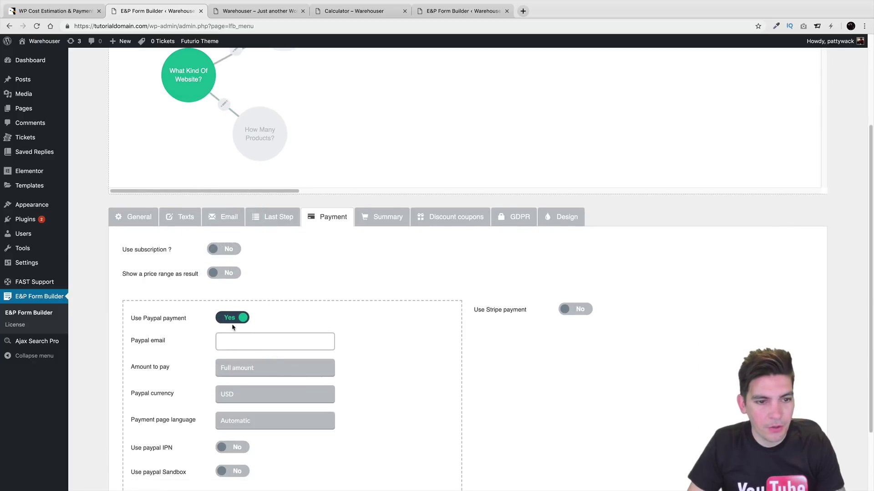
# Review the Email, Texts and Last Step settings tabs
pyautogui.click(224, 217)
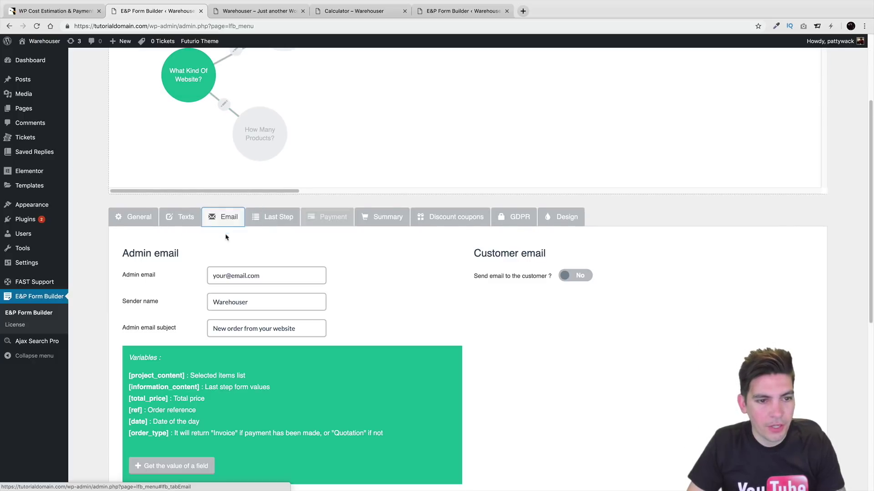
pyautogui.click(186, 217)
pyautogui.scroll(-6, 276, 295)
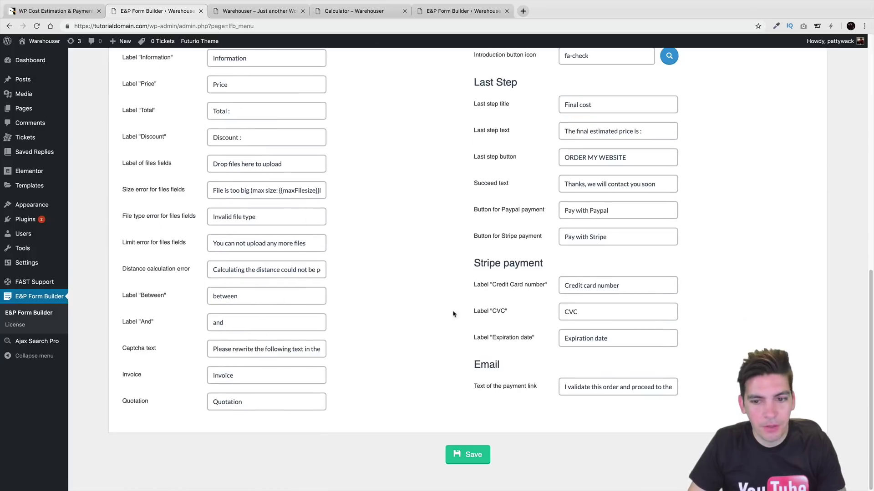
pyautogui.scroll(2, 511, 232)
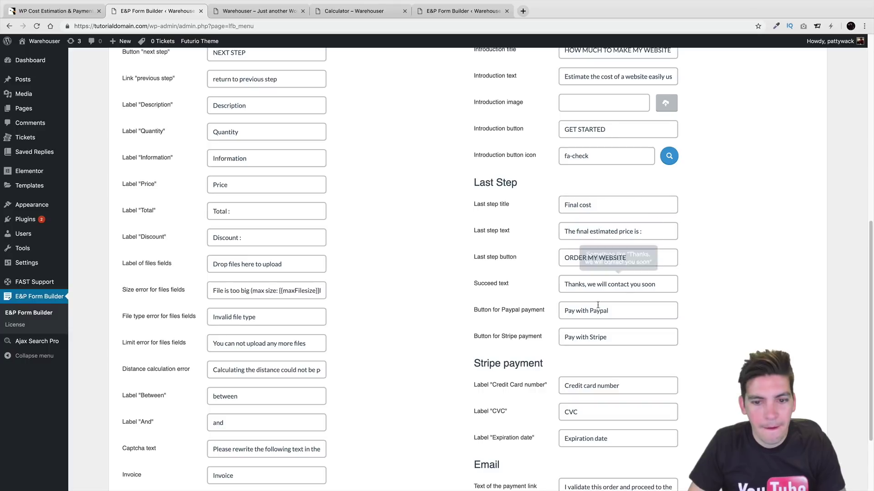
pyautogui.scroll(7, 619, 310)
pyautogui.scroll(-3, 508, 396)
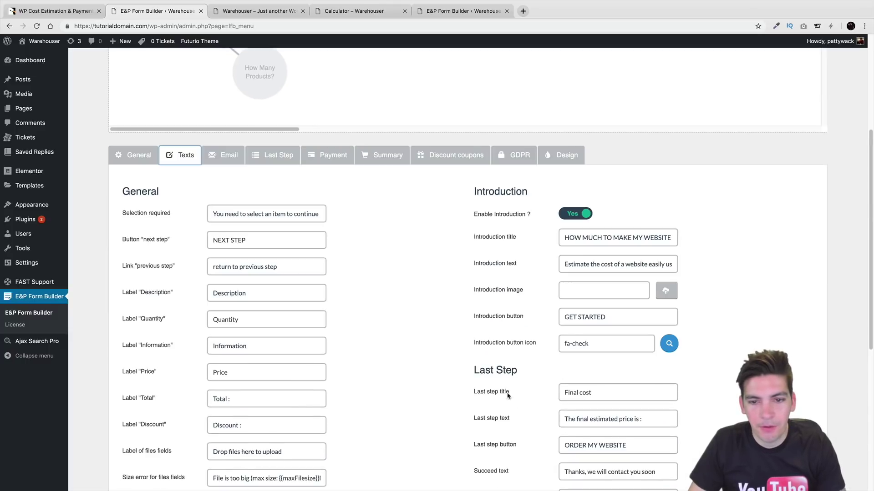
pyautogui.click(297, 157)
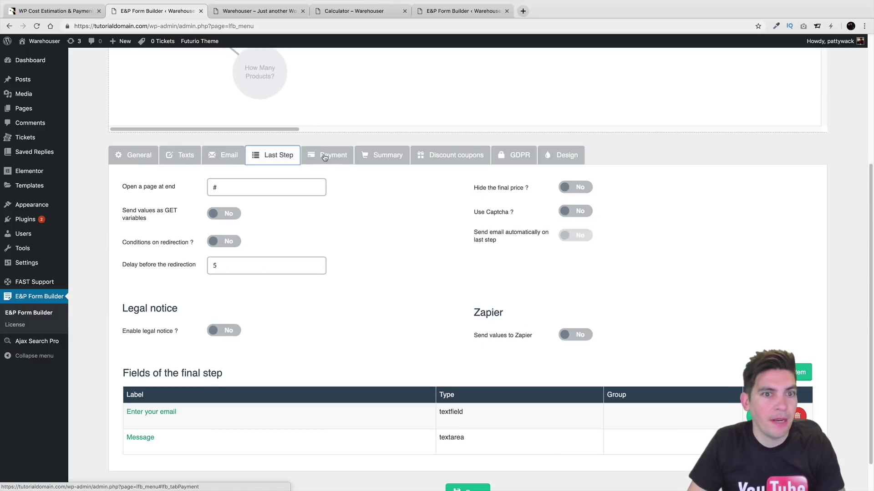
pyautogui.scroll(4, 356, 212)
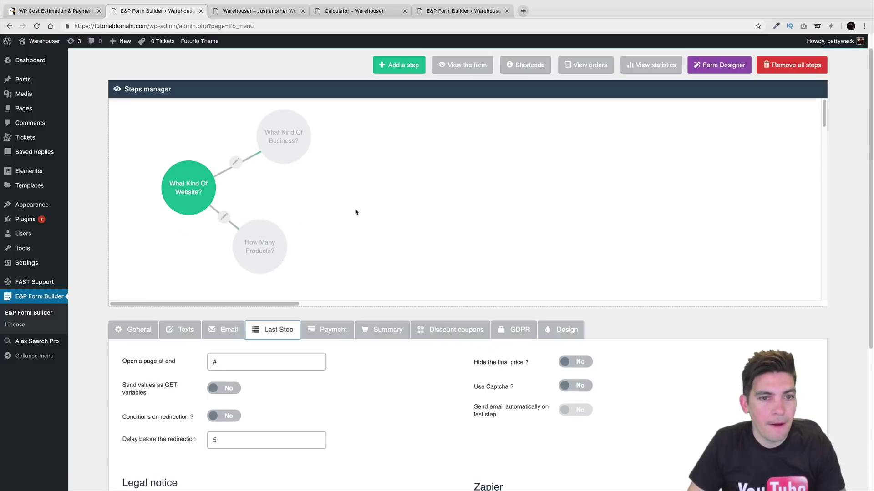
# Add a new step linked after What Kind Of Business?
pyautogui.click(398, 67)
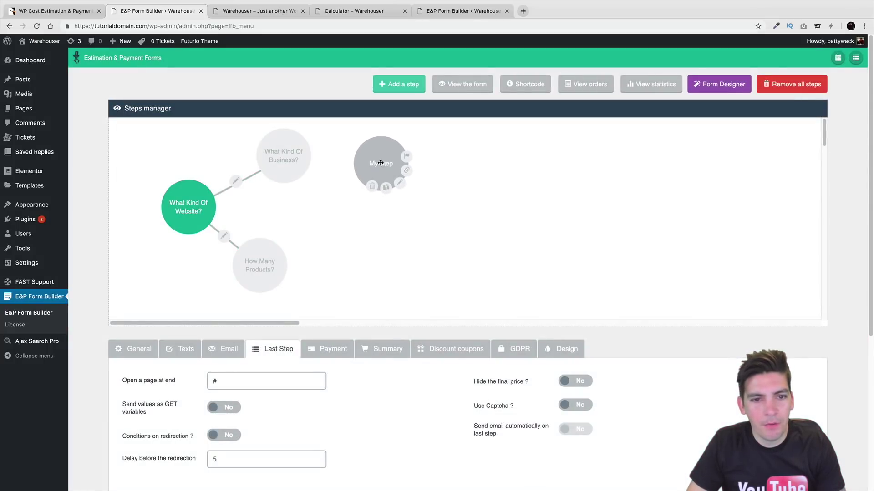
pyautogui.moveTo(381, 163); pyautogui.dragTo(381, 155)
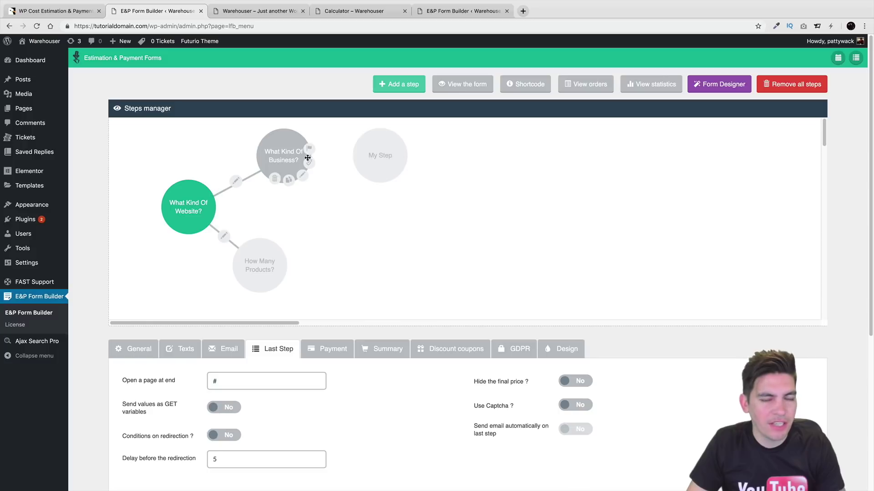
pyautogui.moveTo(308, 159); pyautogui.dragTo(382, 154)
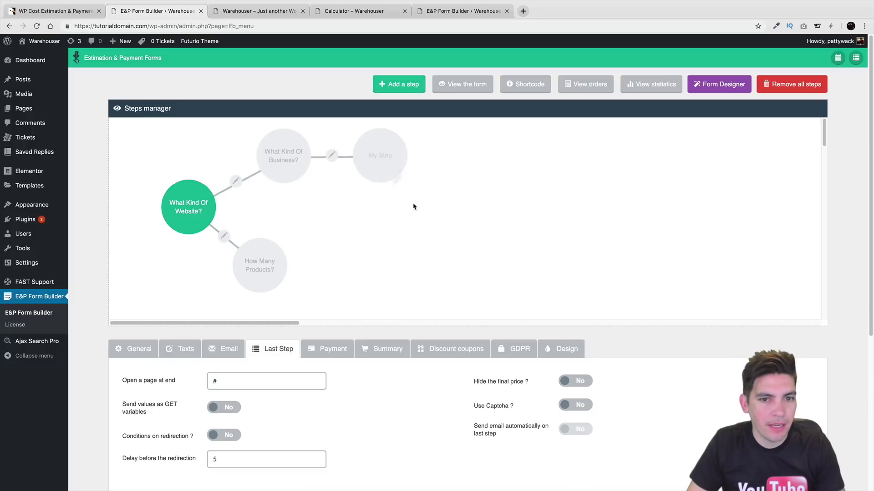
# Turn on conditional display for the new step and title it Enterprise
pyautogui.click(399, 179)
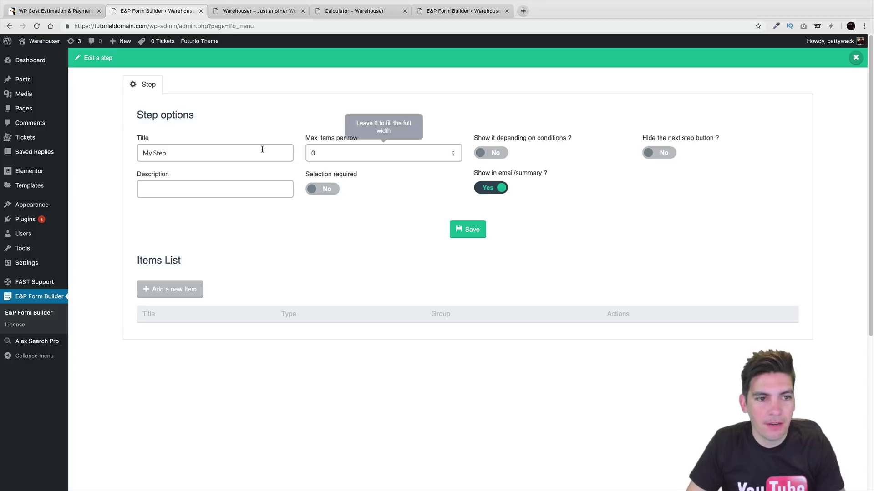
pyautogui.click(491, 155)
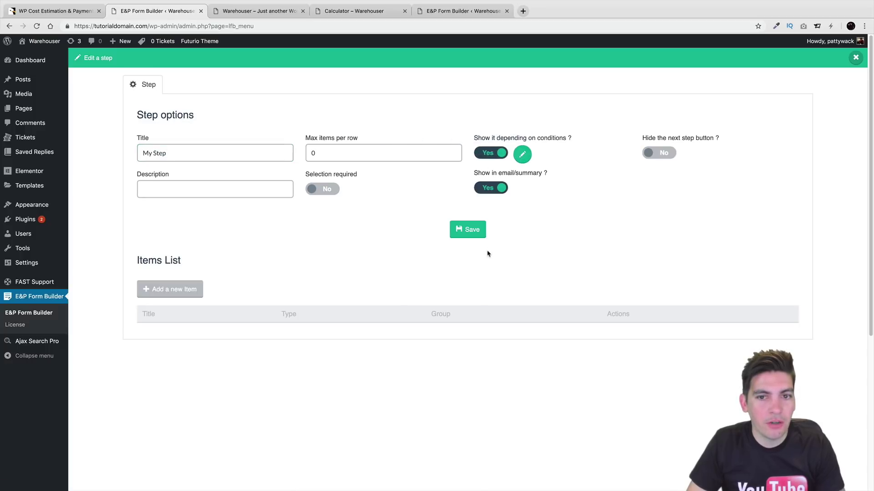
pyautogui.tripleClick(269, 154)
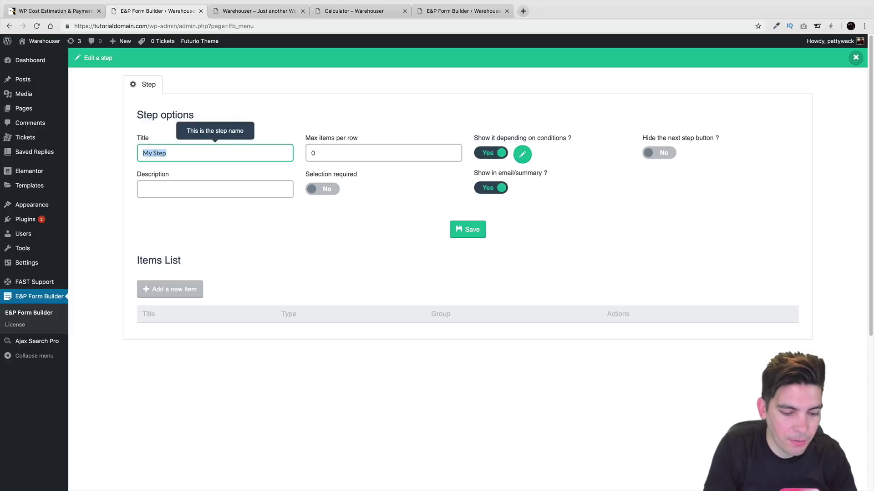
pyautogui.write('Enterpirse')
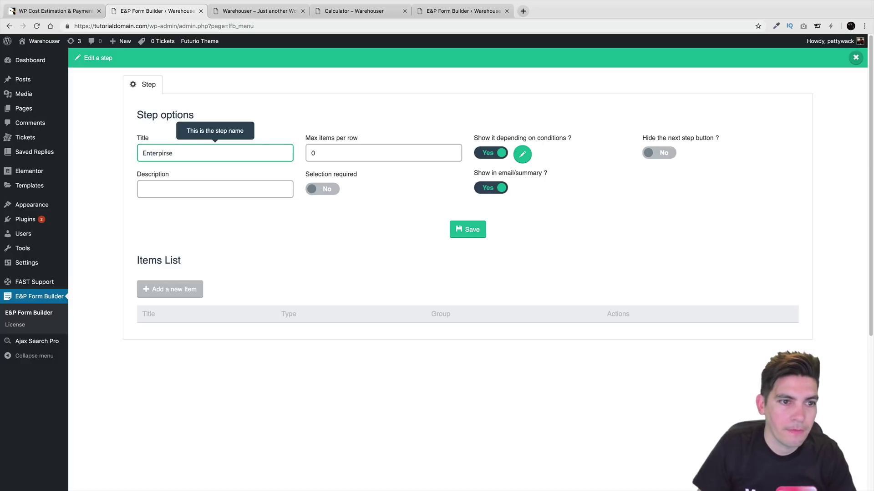
pyautogui.rightClick(171, 155)
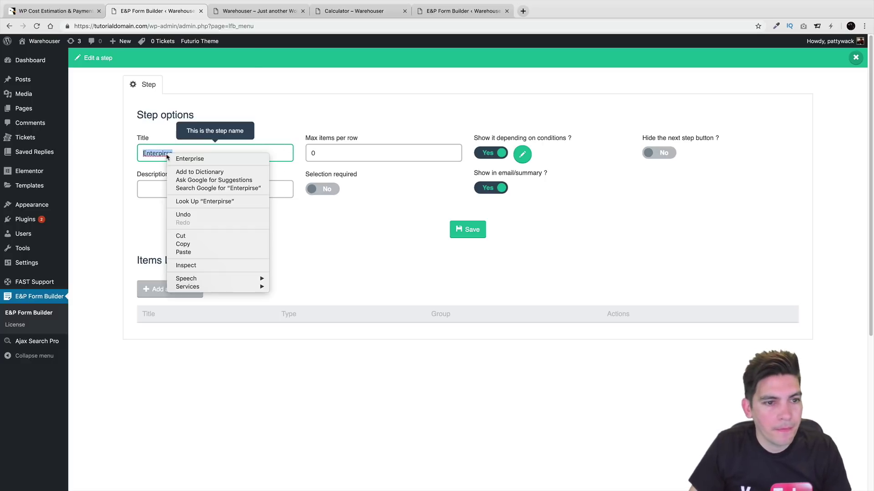
pyautogui.click(173, 159)
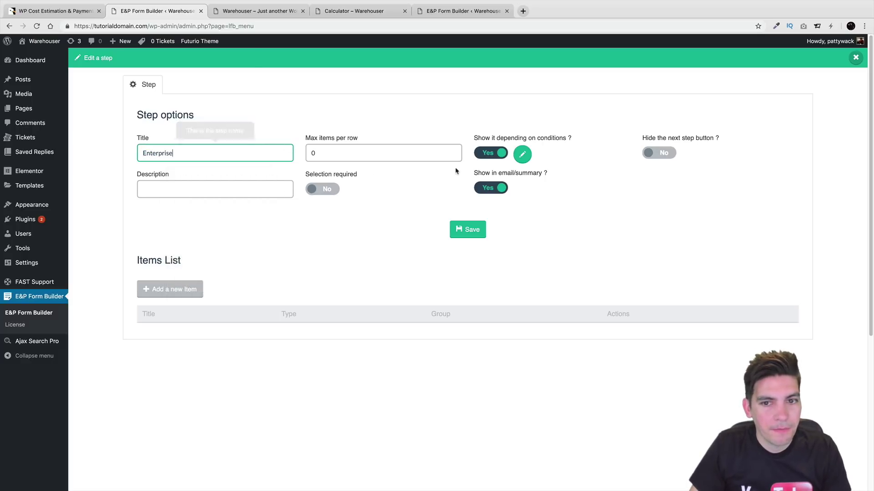
# Add an 'Is selected' condition on What Kind Of Business?: Enterprise and save it
pyautogui.click(523, 155)
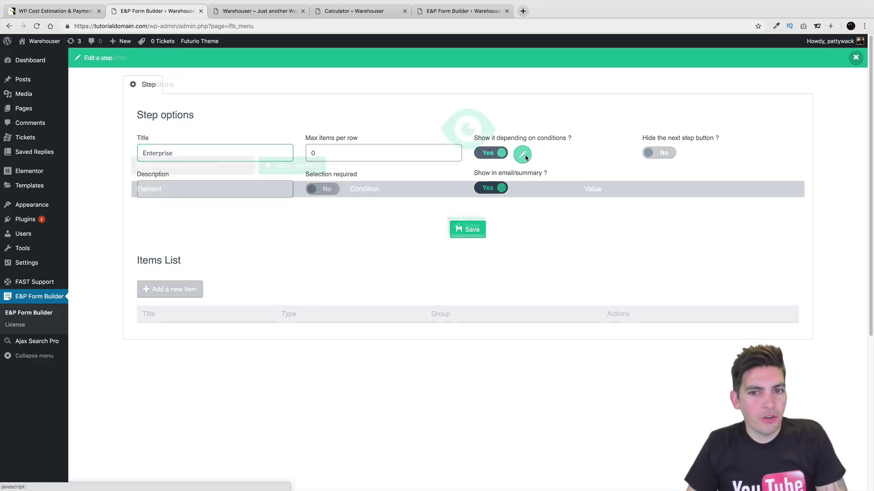
pyautogui.click(292, 165)
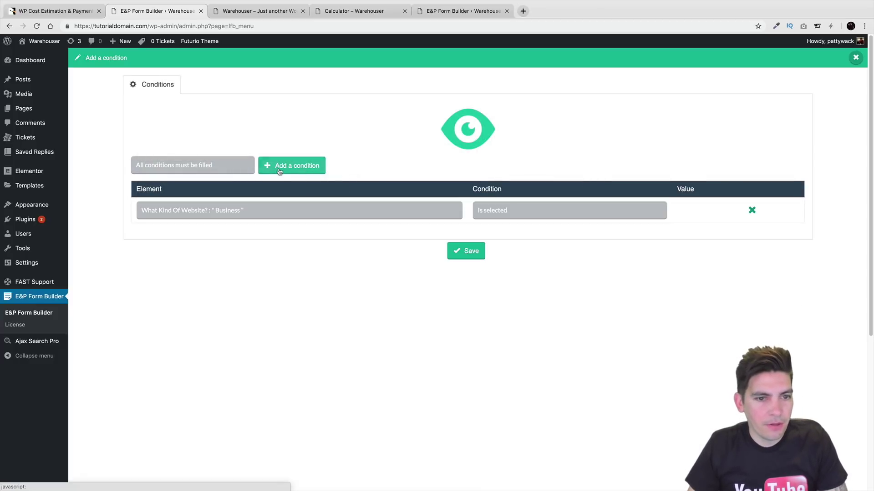
pyautogui.click(273, 210)
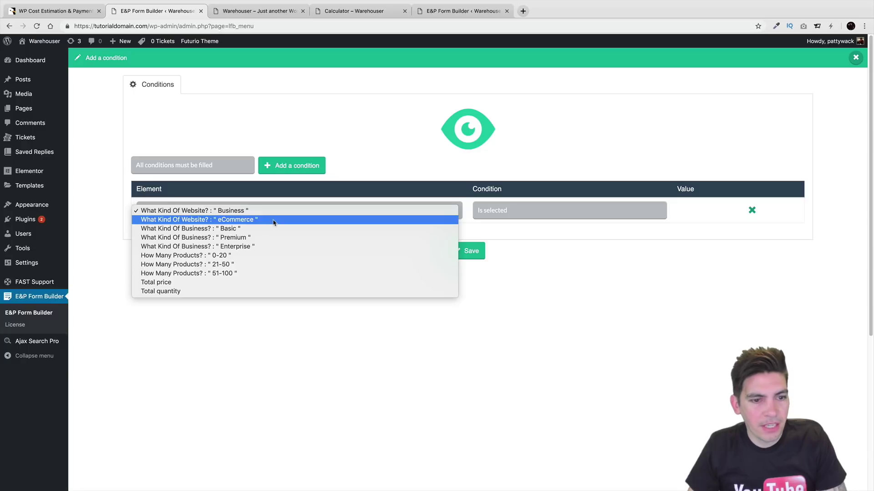
pyautogui.click(275, 247)
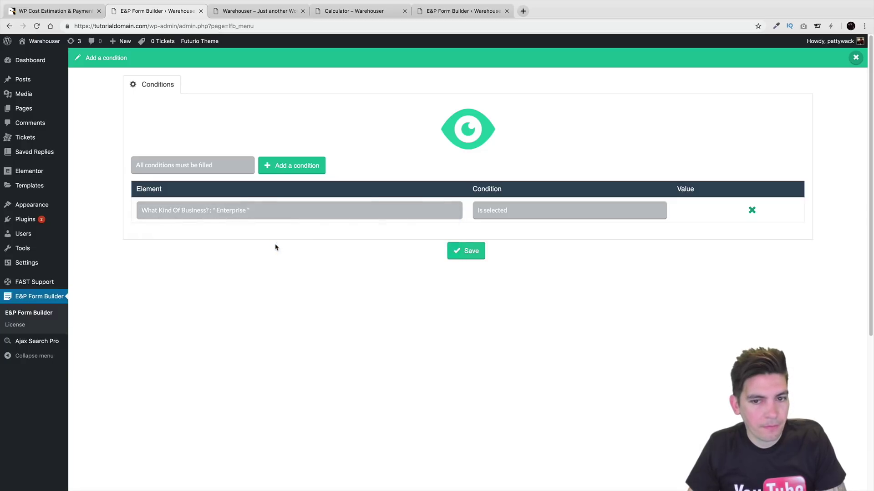
pyautogui.click(545, 207)
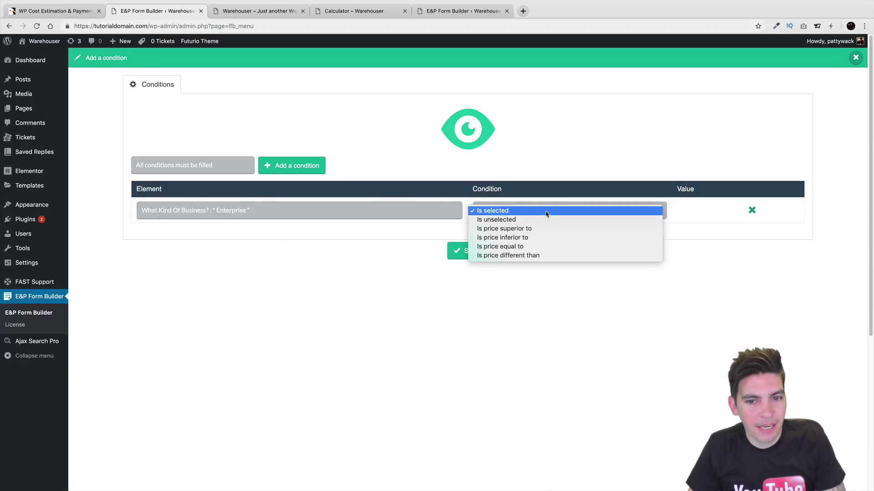
pyautogui.click(547, 212)
pyautogui.click(468, 252)
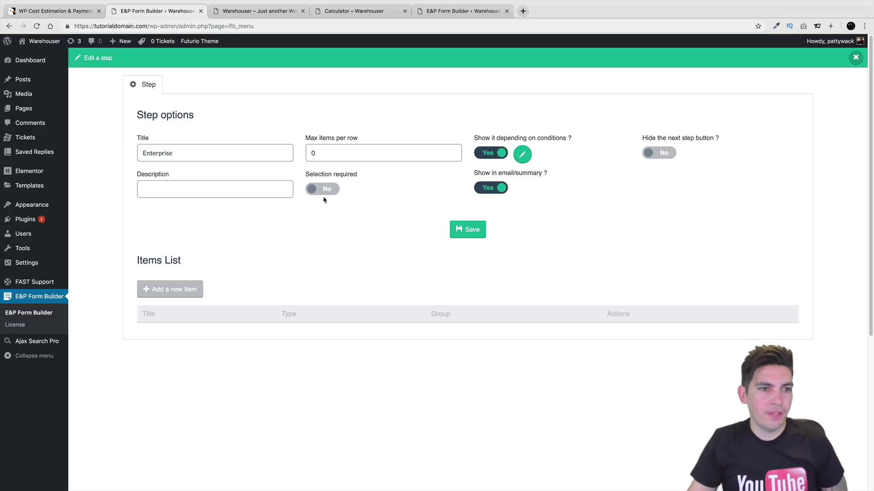
# Add a Call Us item and insert the shopping image from the Media Library
pyautogui.click(169, 290)
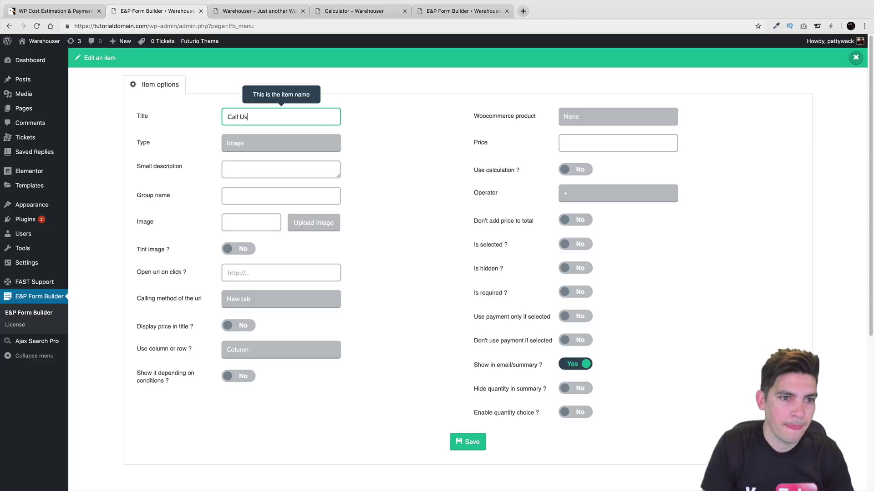
pyautogui.click(316, 223)
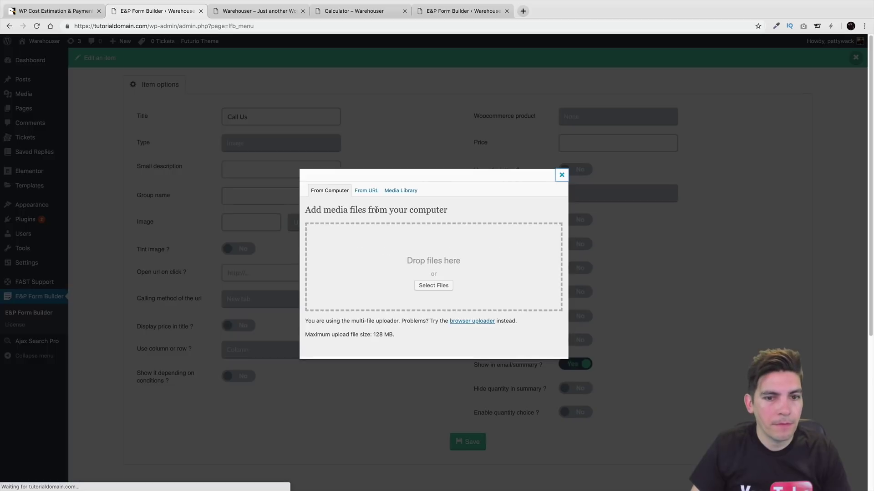
pyautogui.click(400, 191)
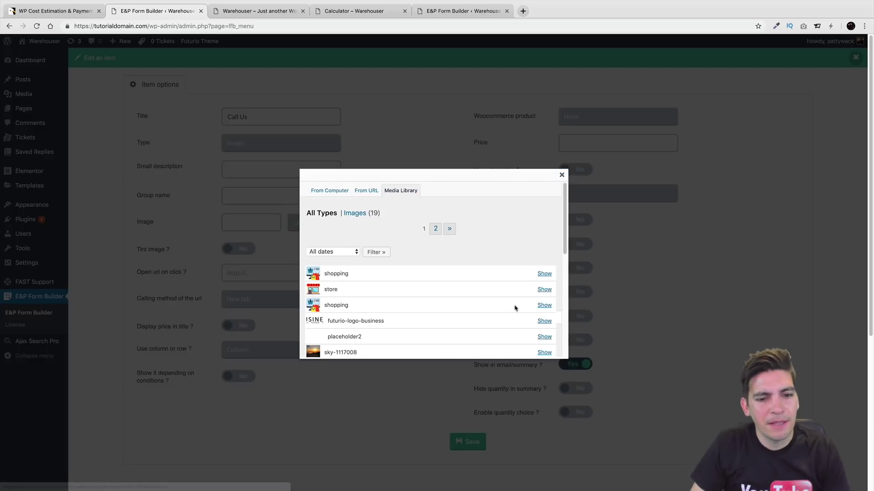
pyautogui.click(544, 274)
pyautogui.scroll(-5, 530, 279)
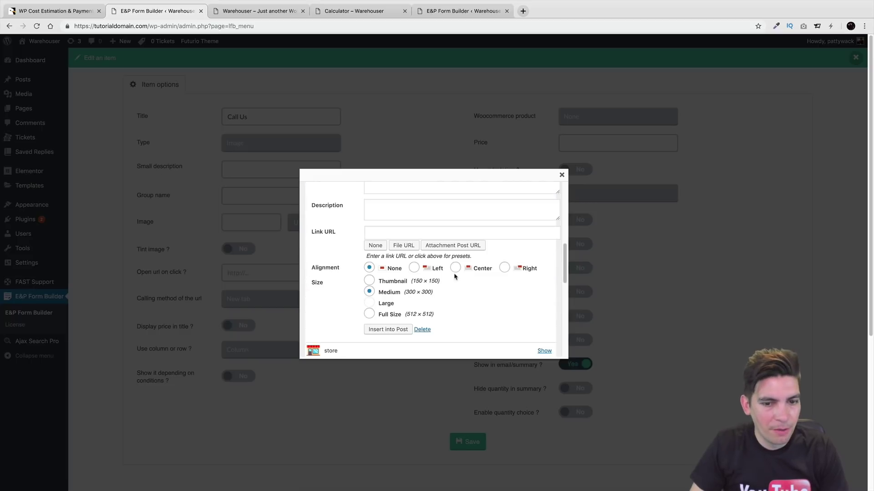
pyautogui.click(389, 329)
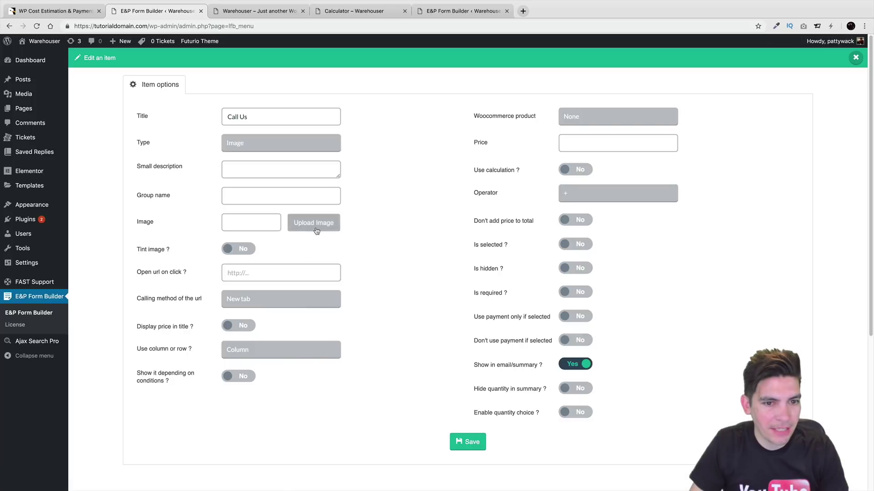
# Reinsert the shopping image into the Call Us item's image field
pyautogui.click(316, 231)
pyautogui.click(406, 191)
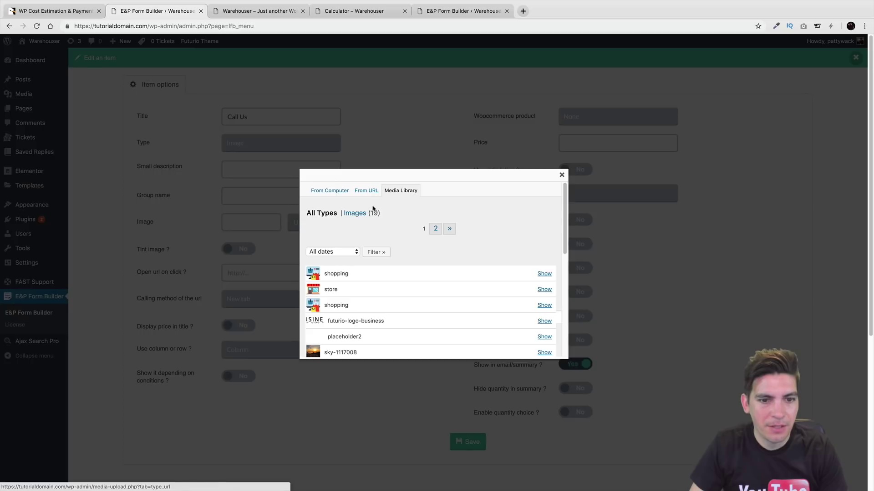
pyautogui.click(542, 274)
pyautogui.scroll(-5, 530, 279)
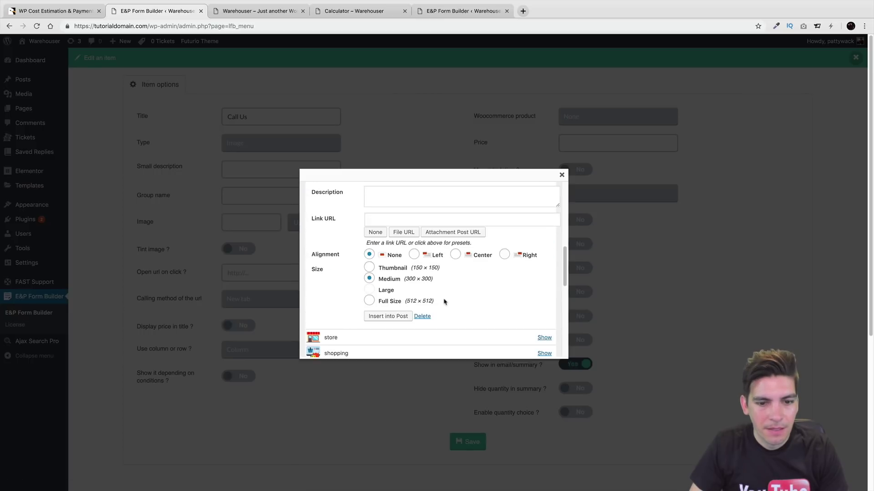
pyautogui.click(386, 319)
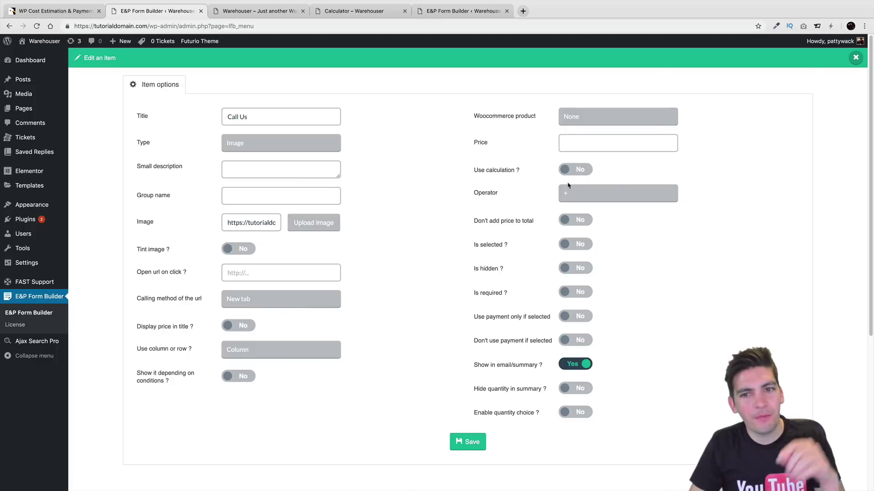
pyautogui.click(589, 148)
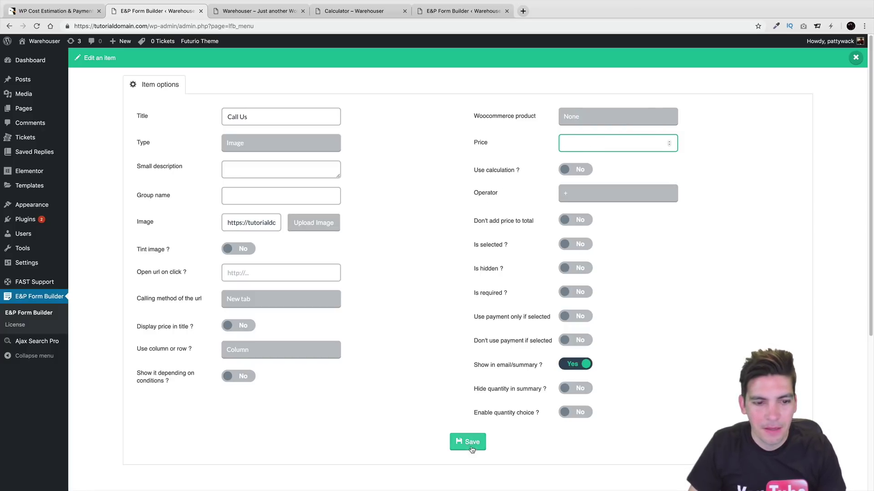
# Save Call Us and show the step only when Enterprise is selected for What Kind Of Business?
pyautogui.click(489, 438)
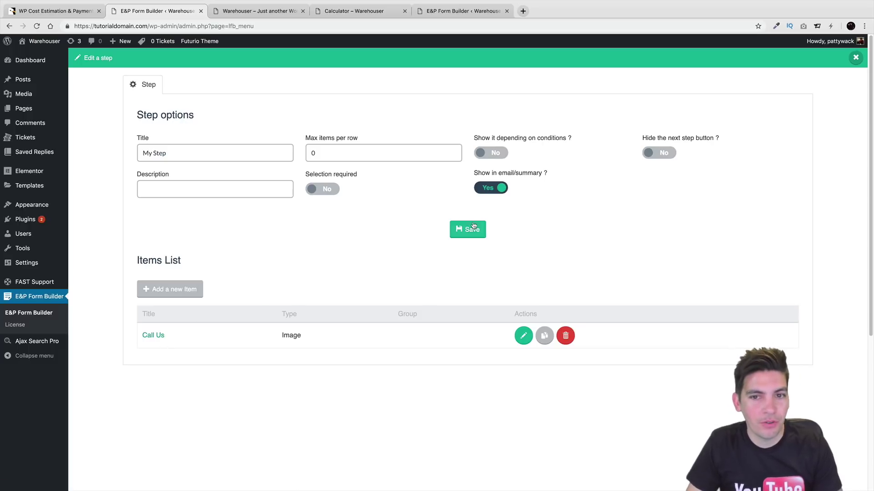
pyautogui.click(496, 153)
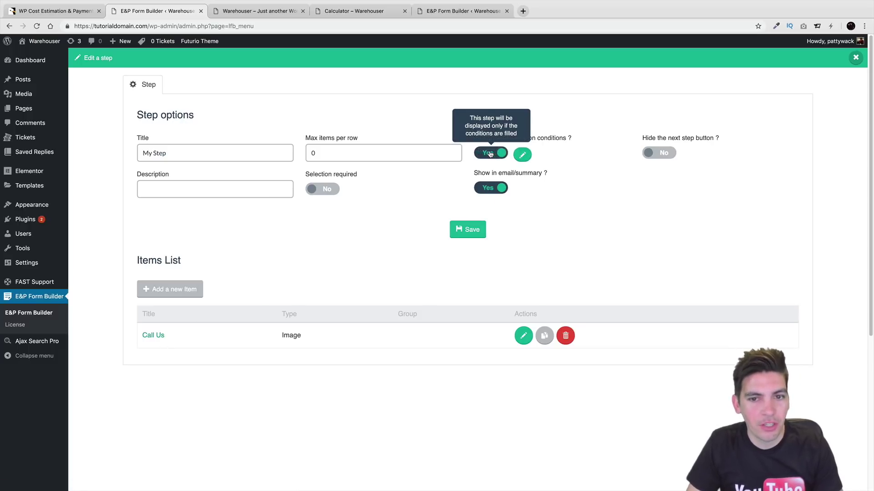
pyautogui.click(524, 153)
pyautogui.click(321, 171)
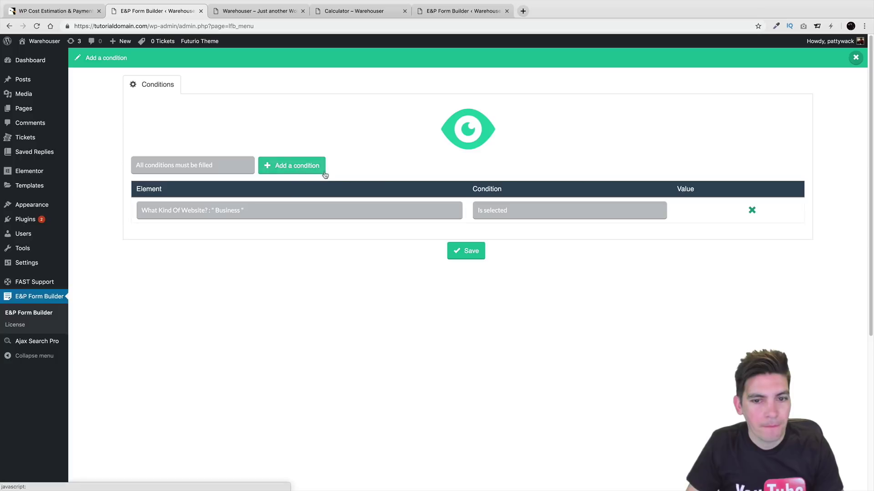
pyautogui.click(339, 211)
pyautogui.click(390, 246)
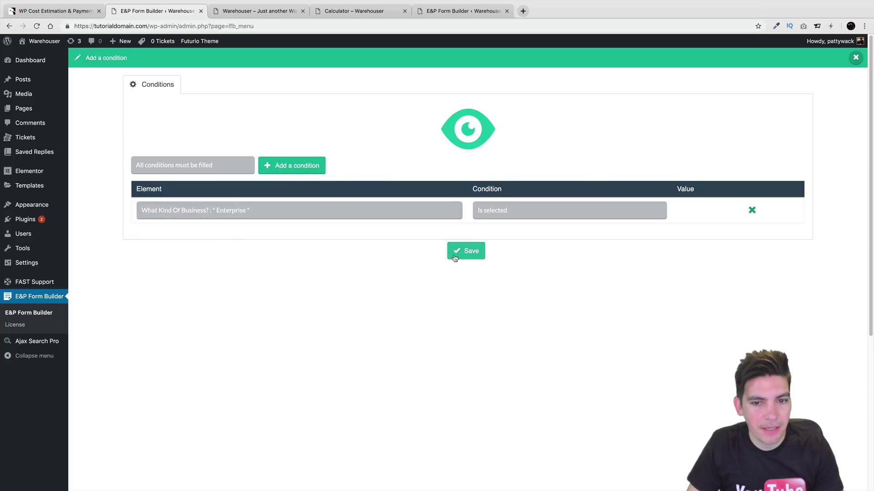
pyautogui.click(462, 251)
pyautogui.click(470, 235)
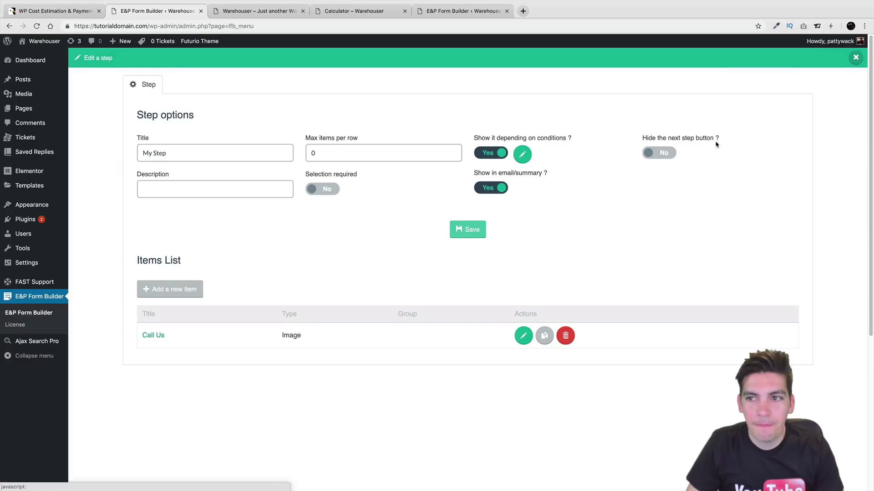
# Close the step editor and drag My Step to the far right of the map, after What Kind Of Business?
pyautogui.click(855, 58)
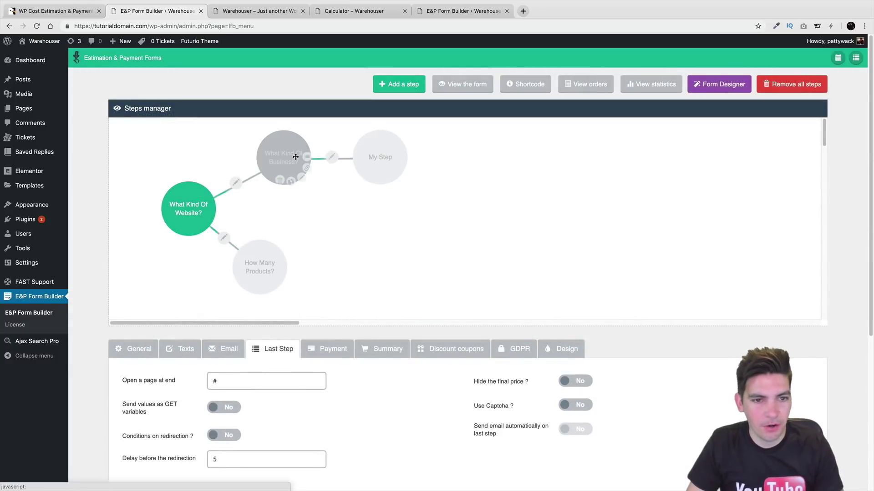
pyautogui.moveTo(296, 157)
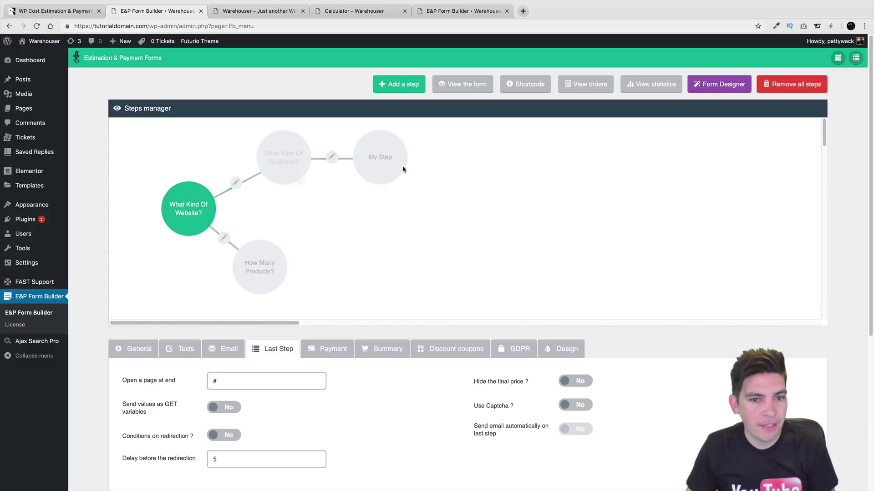
pyautogui.moveTo(394, 168); pyautogui.dragTo(795, 162)
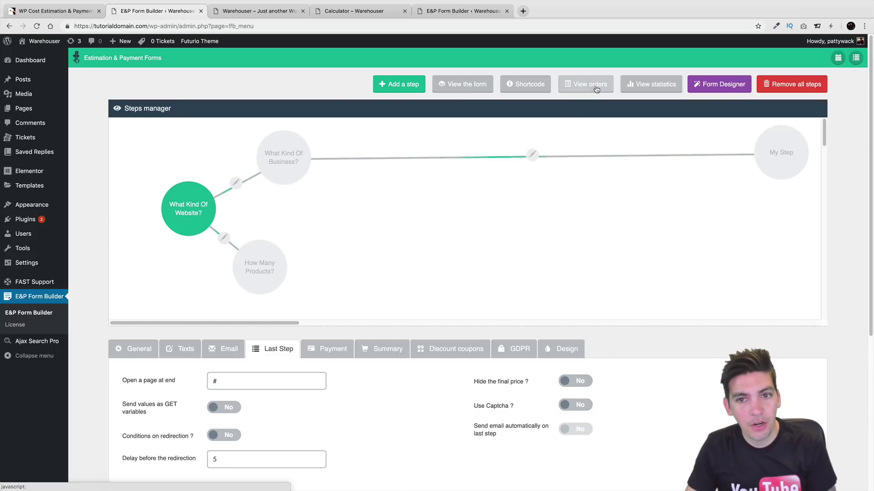
# View the form's statistics, then go back to the forms list
pyautogui.click(648, 86)
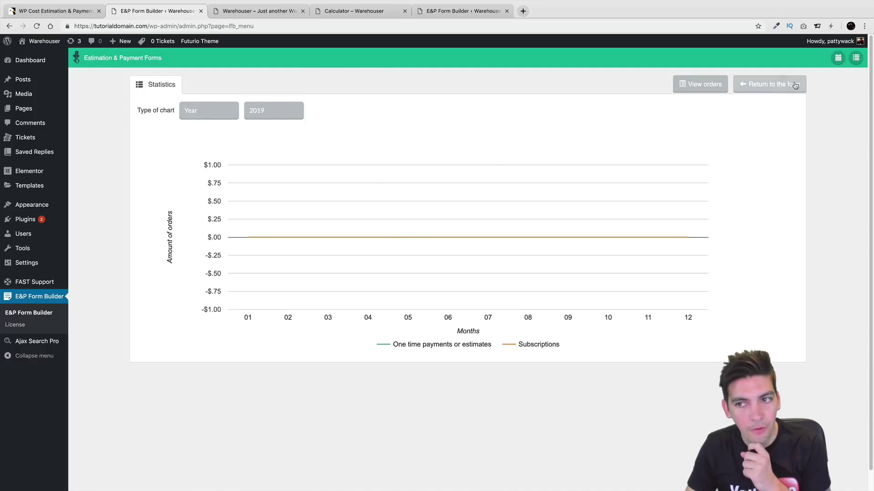
pyautogui.click(772, 86)
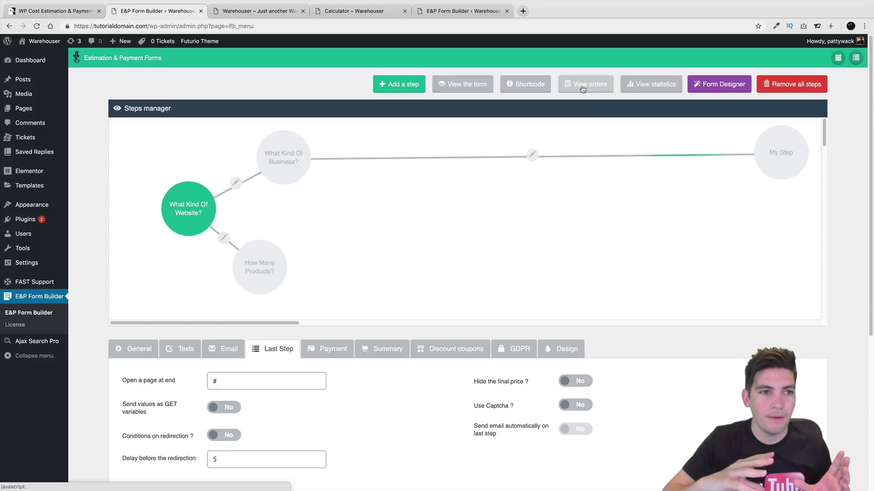
pyautogui.click(856, 59)
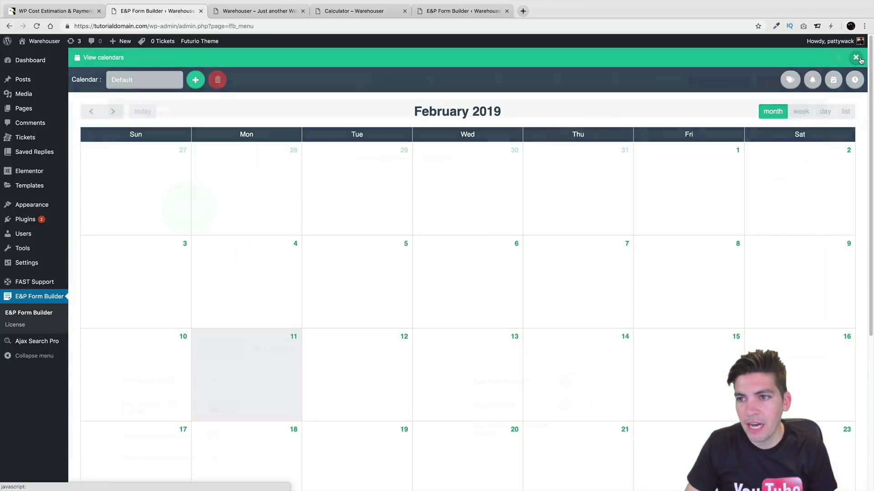
pyautogui.click(856, 57)
pyautogui.click(861, 58)
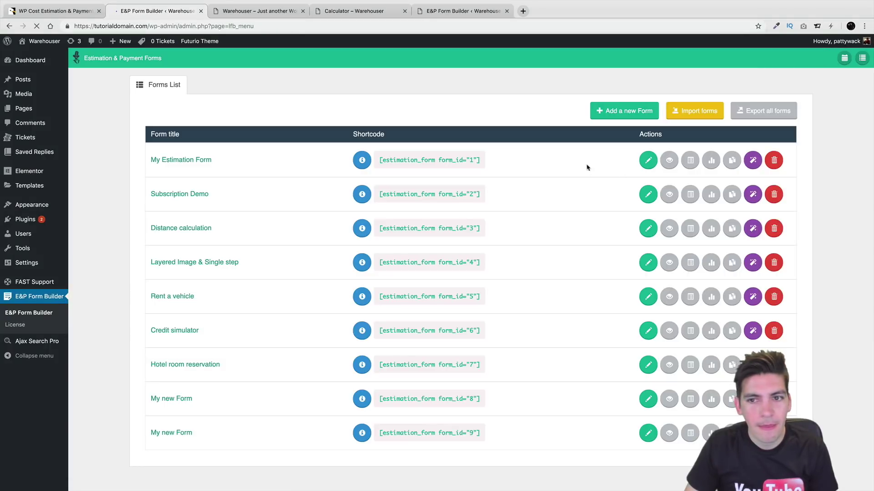
pyautogui.click(861, 58)
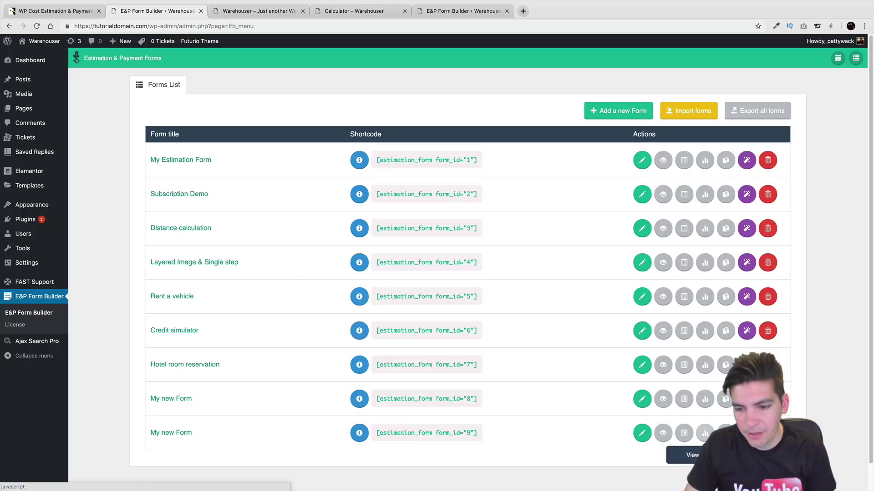
# Open the orders list for form 9, the last My new Form, which has no orders yet
pyautogui.click(705, 433)
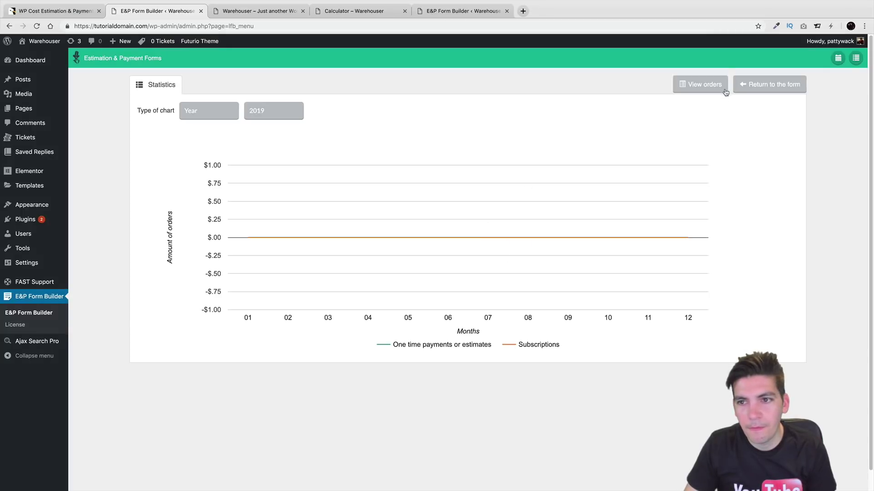
pyautogui.click(694, 87)
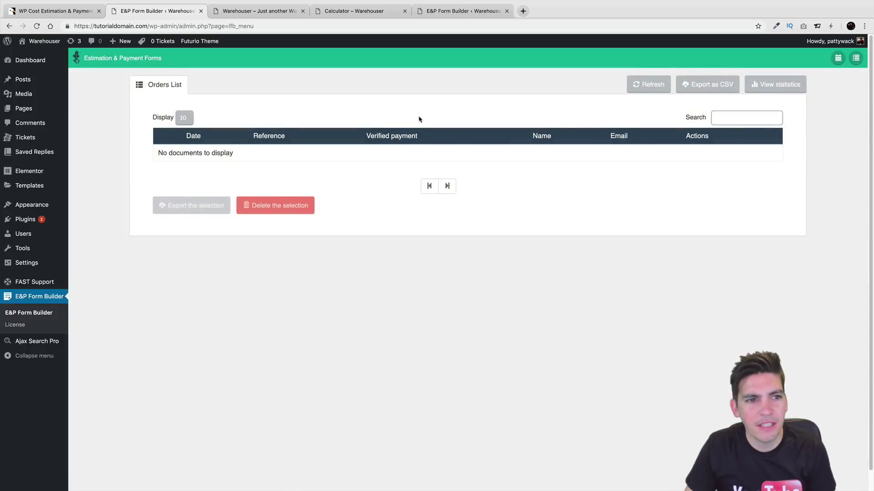
pyautogui.click(43, 316)
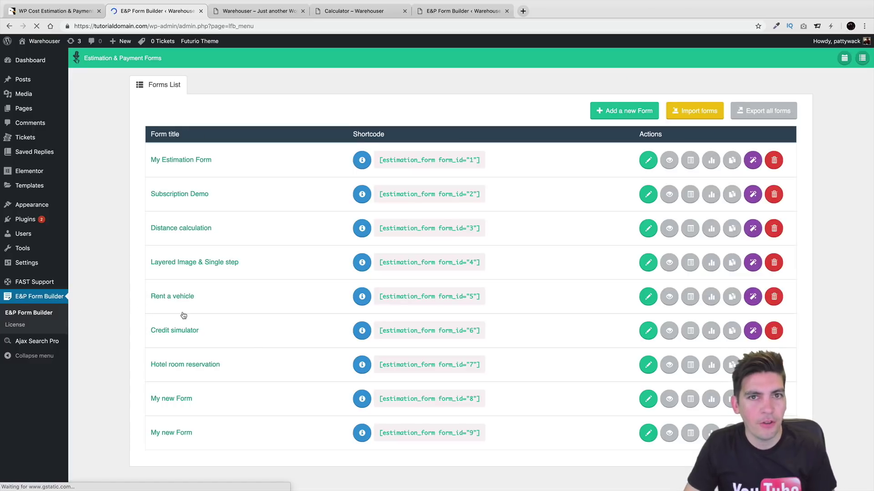
pyautogui.click(684, 437)
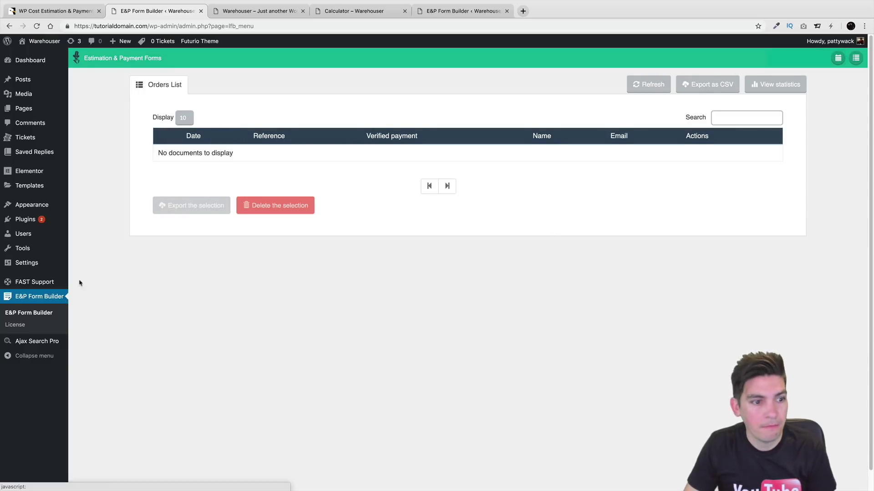
# Open the designer on the HOW MUCH TO MAKE MY WEBSITE ? form and activate Select an element
pyautogui.click(40, 318)
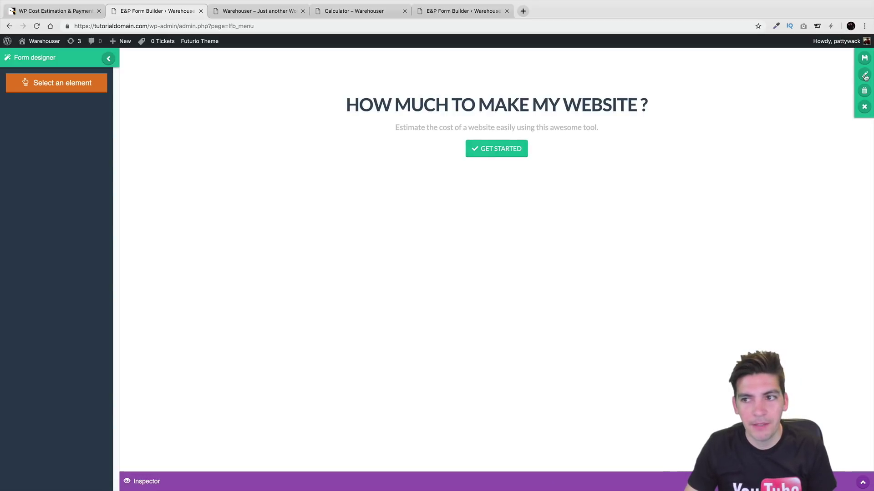
pyautogui.click(109, 62)
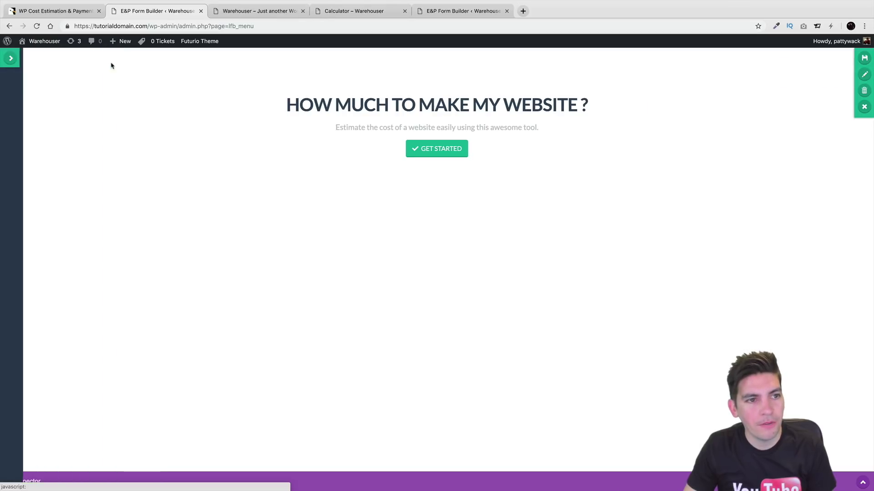
pyautogui.click(10, 58)
pyautogui.click(75, 84)
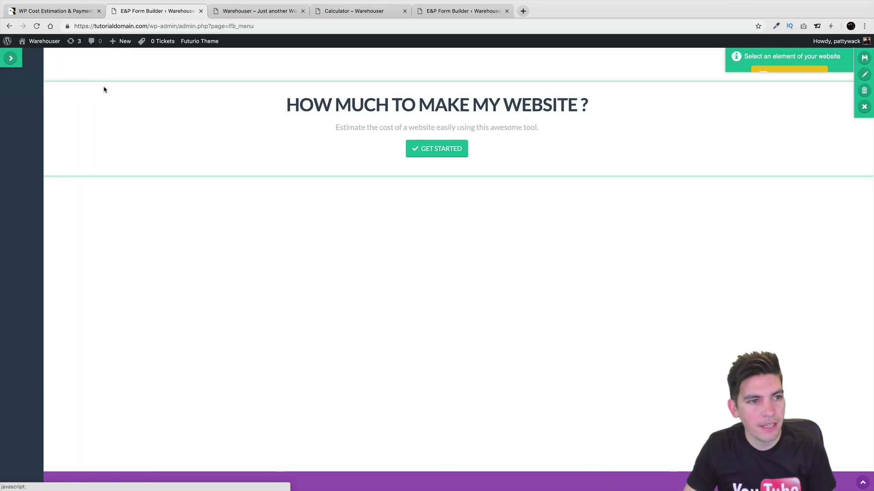
# Select the main heading and try its border radius and colour settings, leaving the border black
pyautogui.click(380, 106)
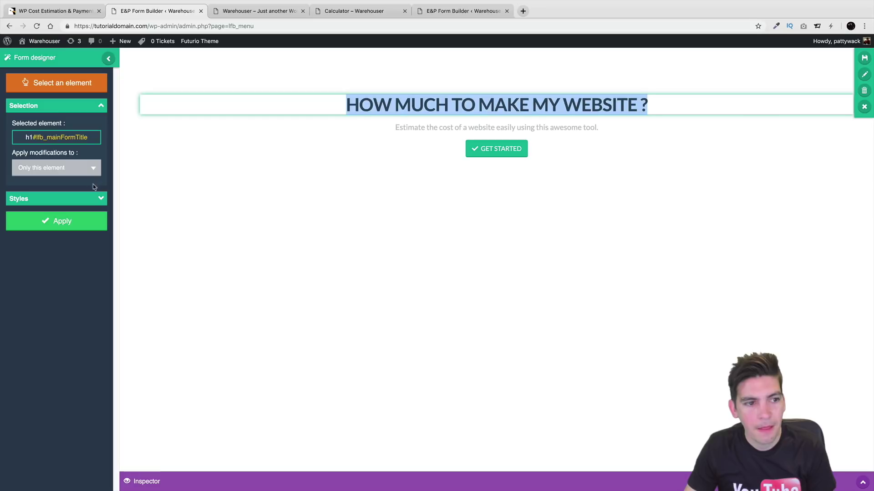
pyautogui.click(100, 199)
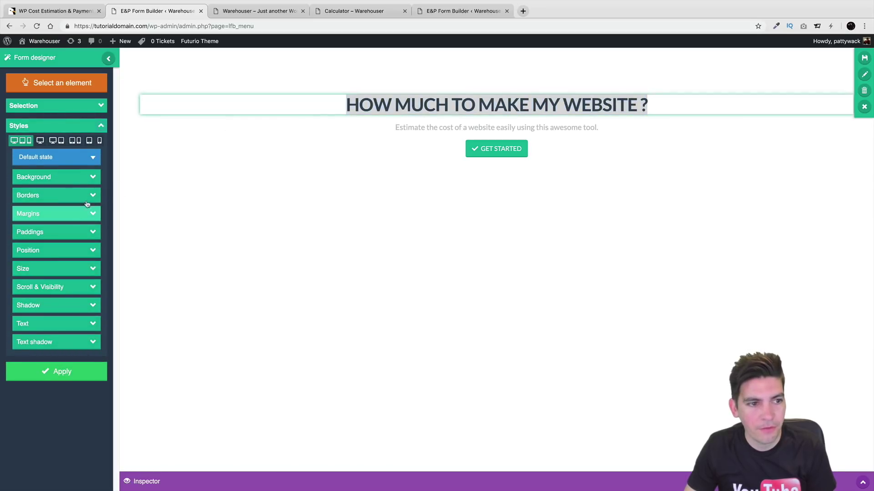
pyautogui.click(86, 181)
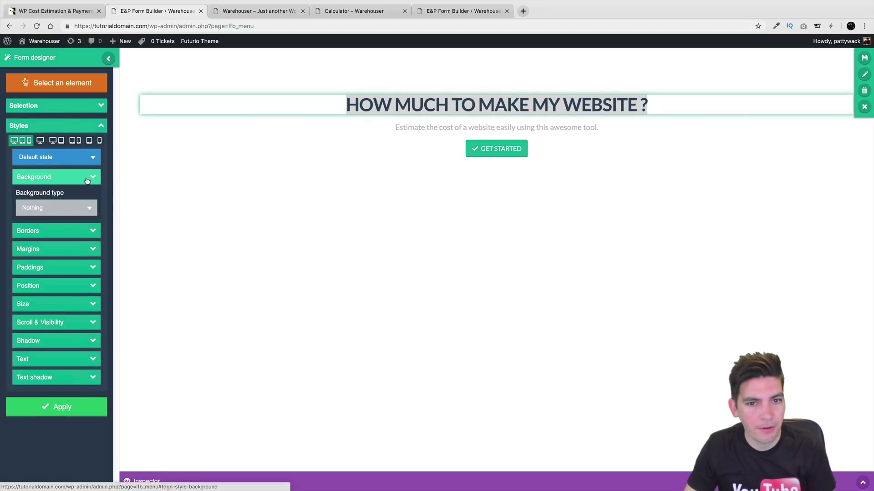
pyautogui.click(80, 234)
pyautogui.moveTo(21, 317); pyautogui.dragTo(68, 364)
pyautogui.click(51, 290)
pyautogui.moveTo(94, 309); pyautogui.dragTo(97, 331)
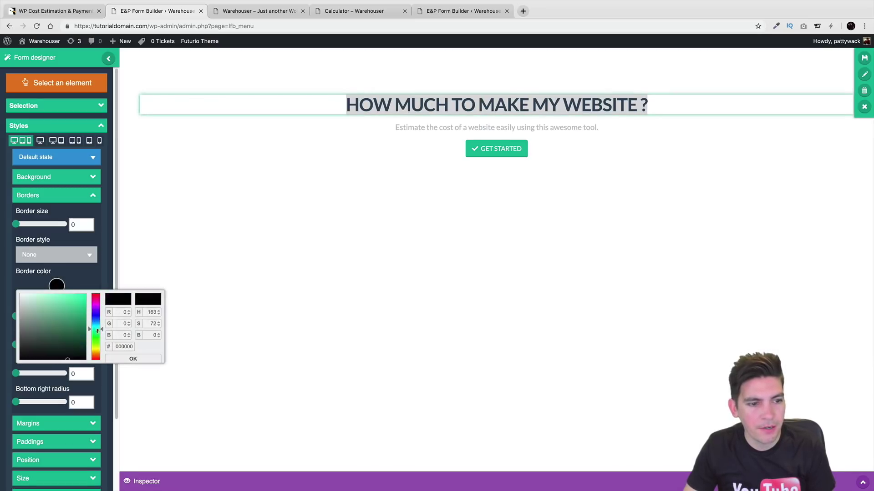
pyautogui.click(97, 279)
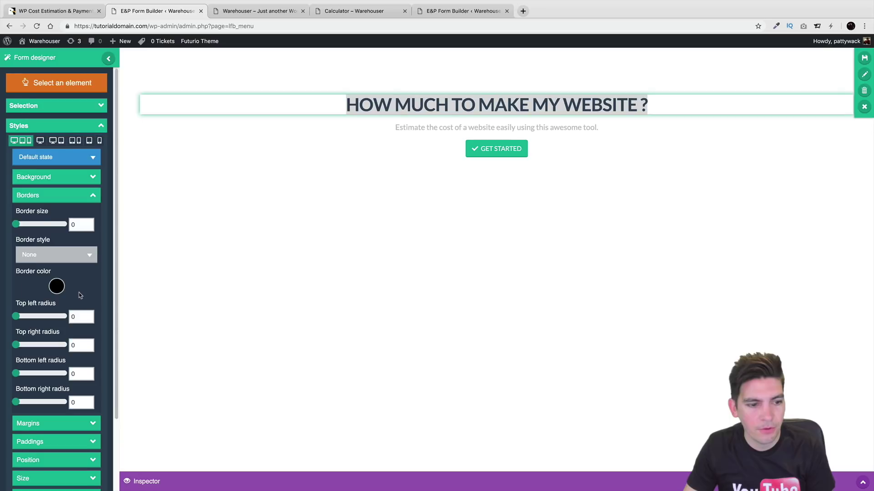
# Set the heading's float to Left, then back to None so it stays centred
pyautogui.scroll(-1, 81, 295)
pyautogui.scroll(-3, 101, 309)
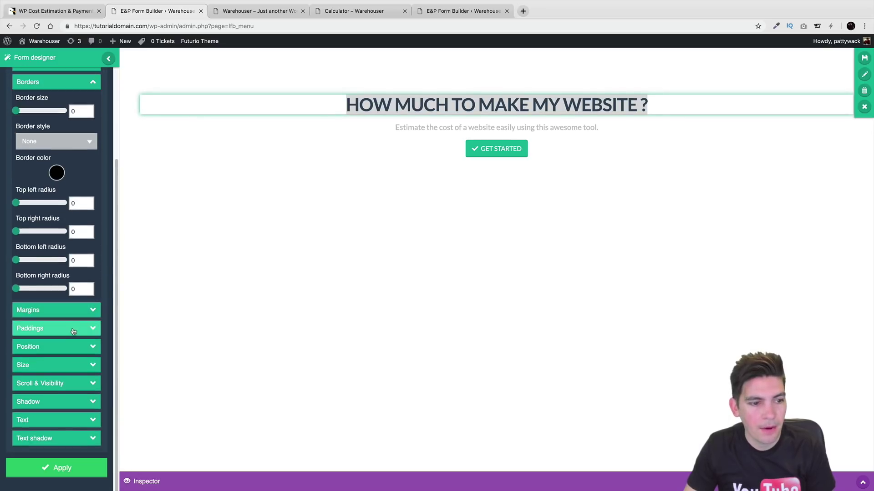
pyautogui.click(60, 348)
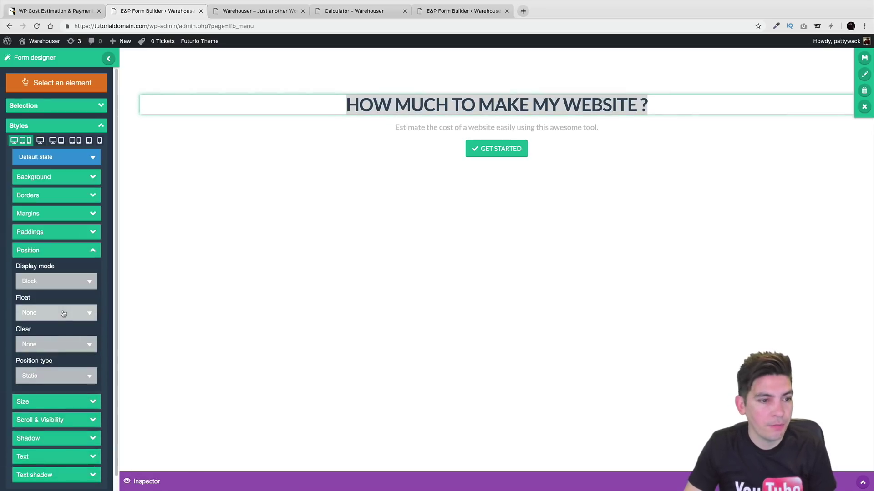
pyautogui.click(63, 314)
pyautogui.click(49, 343)
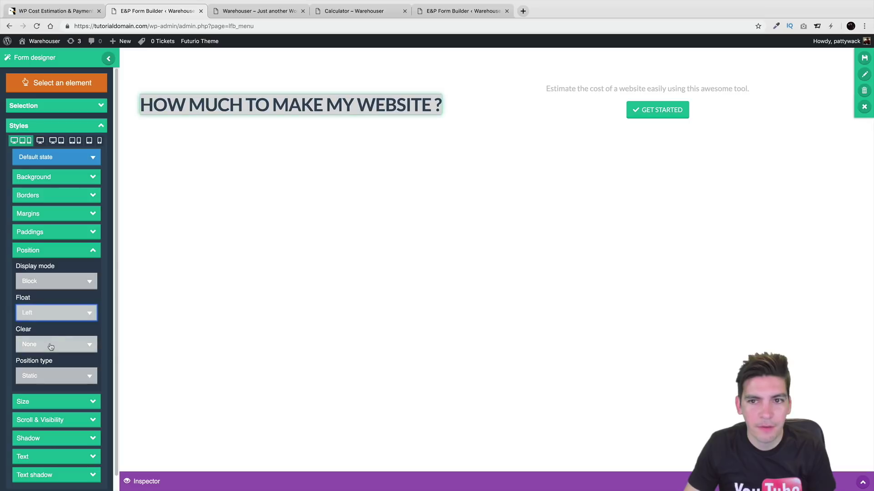
pyautogui.click(57, 318)
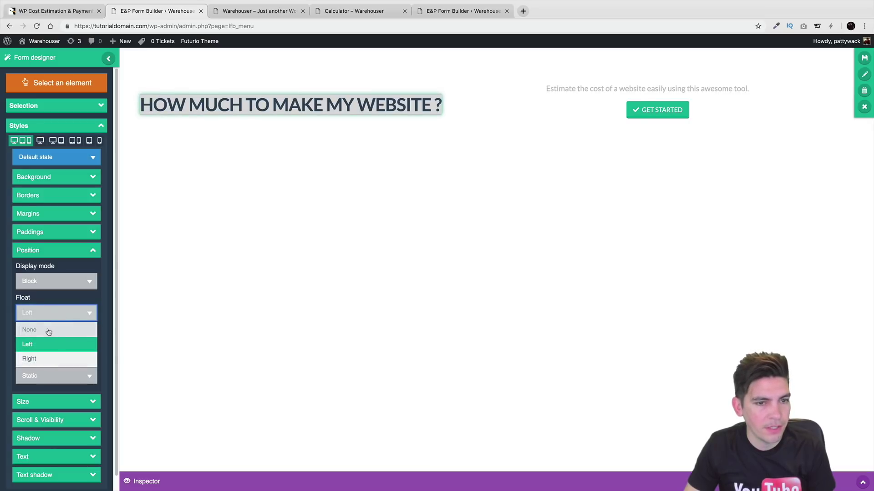
pyautogui.click(48, 331)
# Set the heading's font size to 61 and apply the styles
pyautogui.scroll(-1, 68, 341)
pyautogui.click(73, 425)
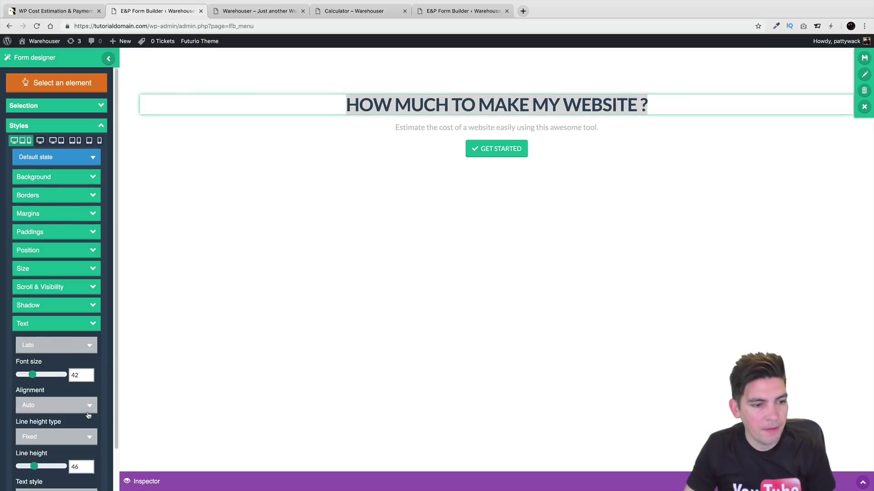
pyautogui.scroll(-1, 68, 387)
pyautogui.moveTo(33, 350)
pyautogui.mouseDown()
pyautogui.moveTo(52, 351)
pyautogui.moveTo(40, 351)
pyautogui.mouseUp()
pyautogui.scroll(-2, 57, 379)
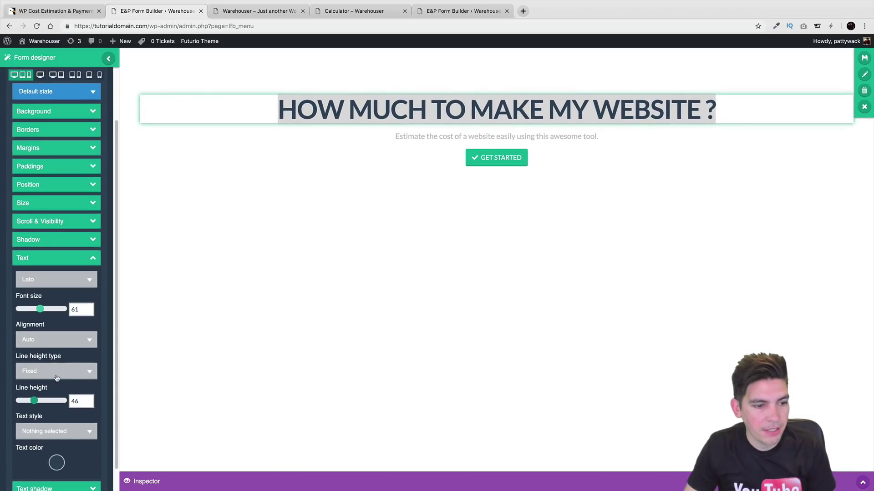
pyautogui.scroll(-1, 57, 379)
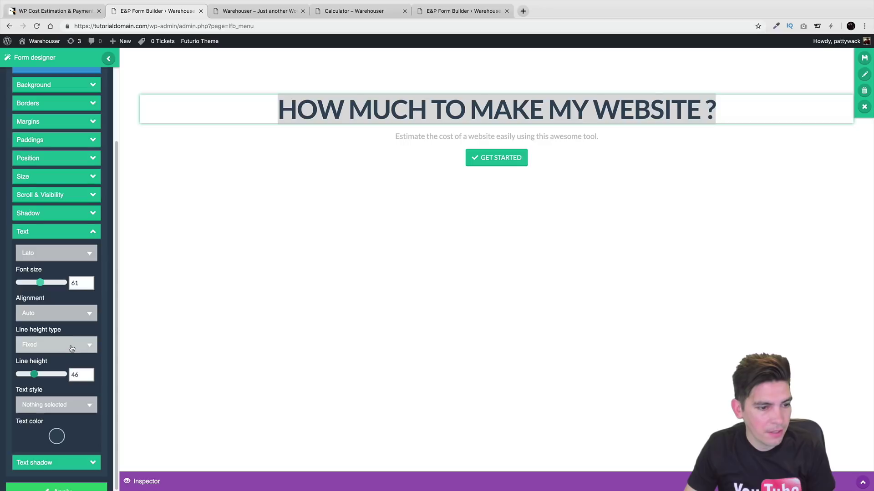
pyautogui.scroll(-1, 72, 349)
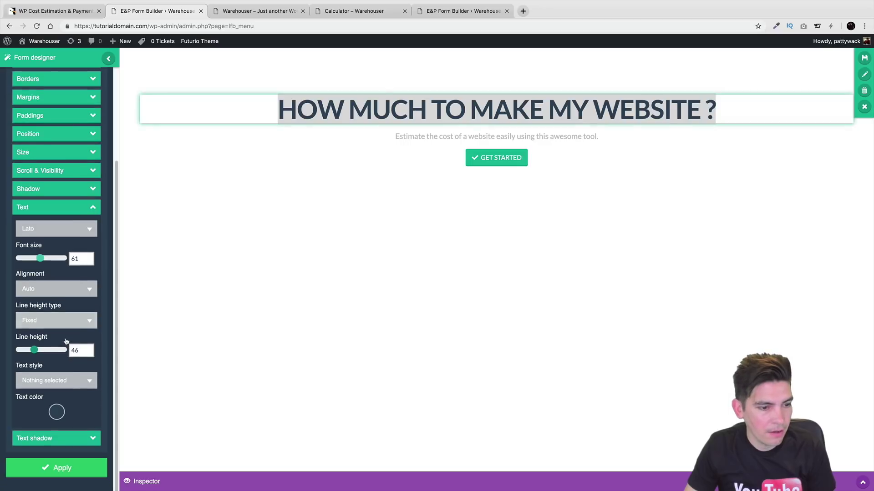
pyautogui.click(73, 438)
pyautogui.scroll(-1, 62, 391)
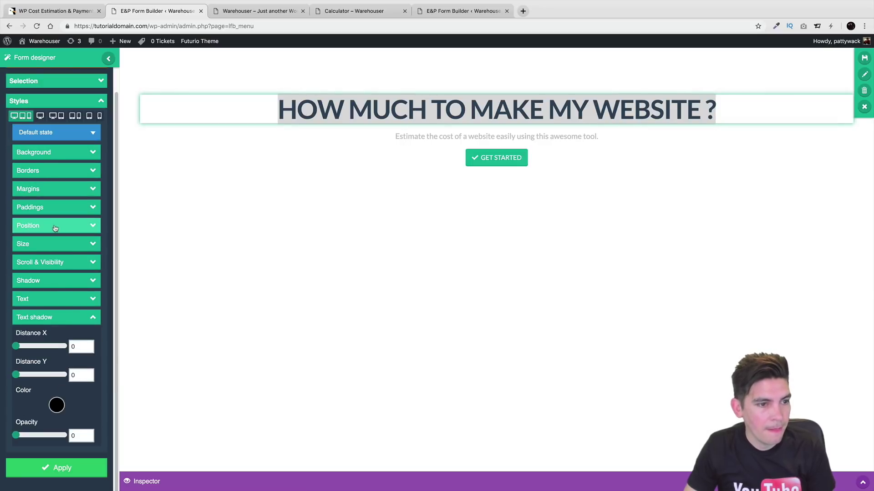
pyautogui.click(58, 159)
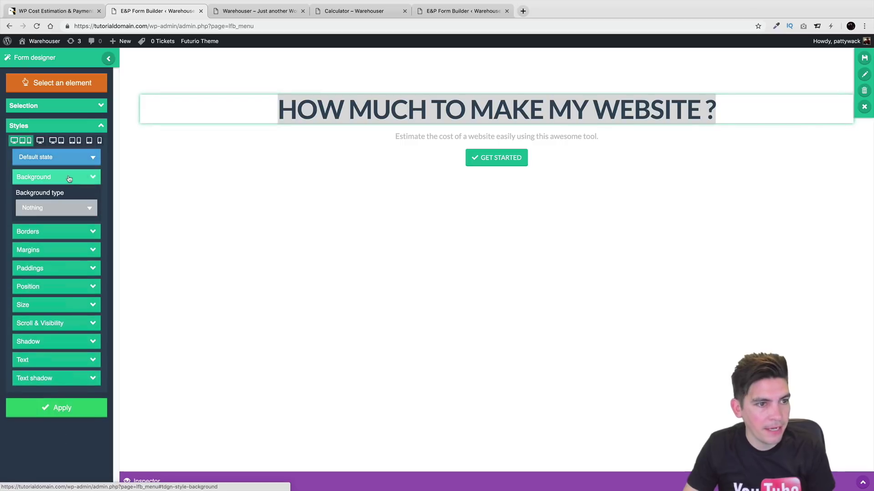
pyautogui.click(61, 180)
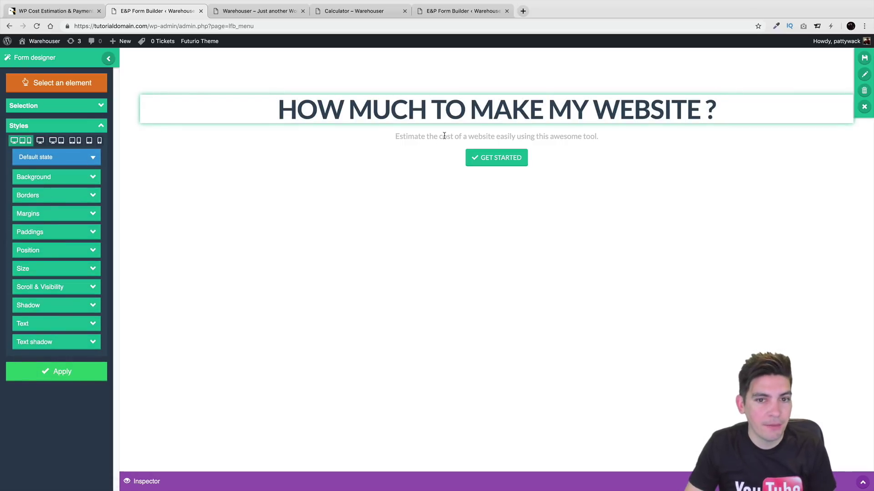
pyautogui.click(66, 372)
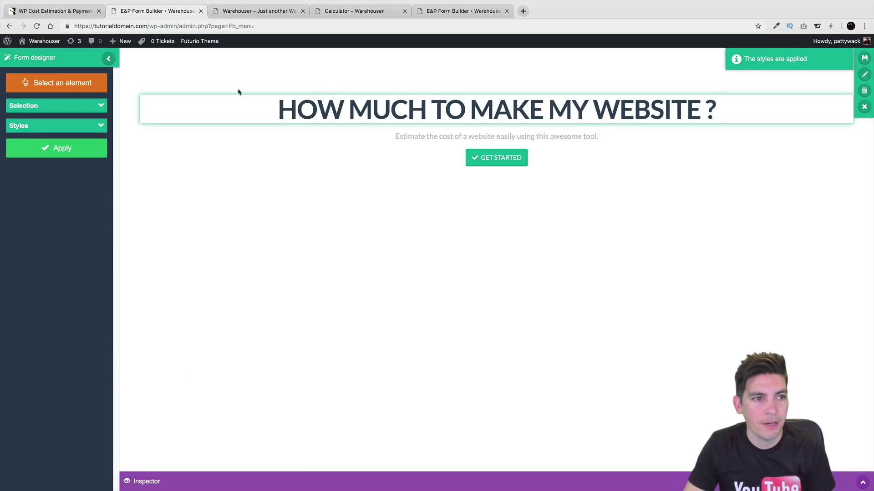
# Give the GET STARTED button a #6b5e6b background, apply it, and save the form design
pyautogui.click(90, 82)
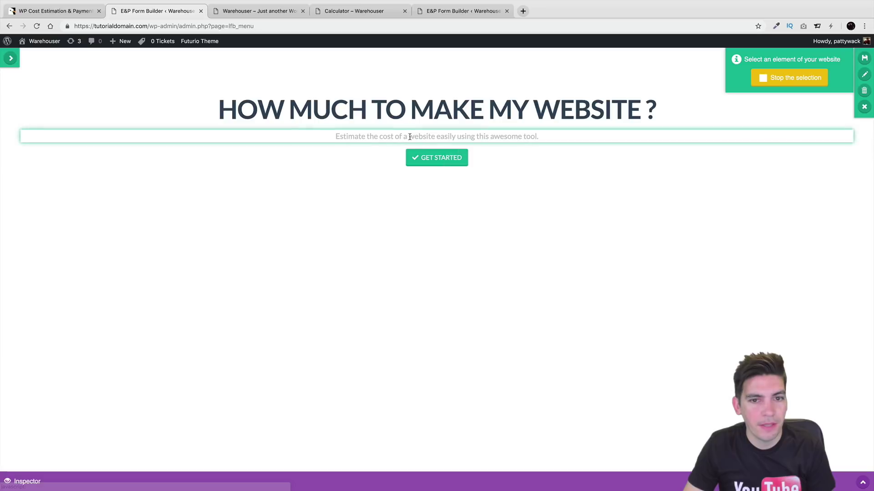
pyautogui.click(435, 157)
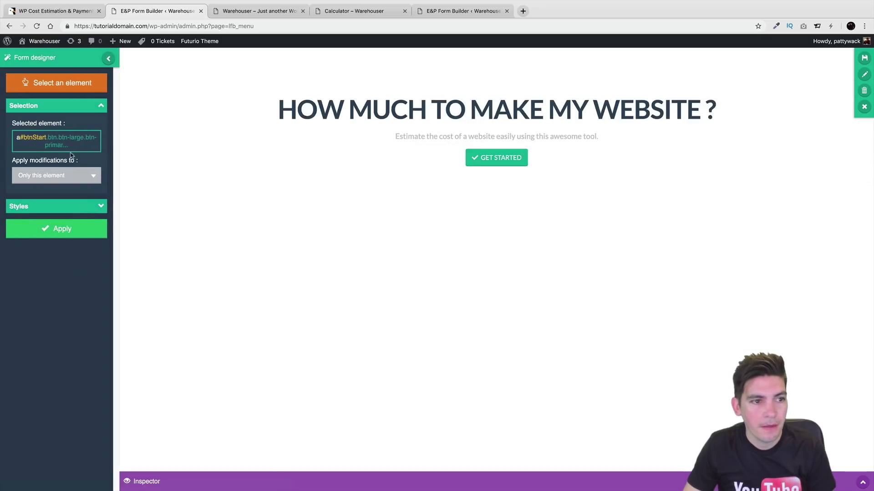
pyautogui.click(70, 207)
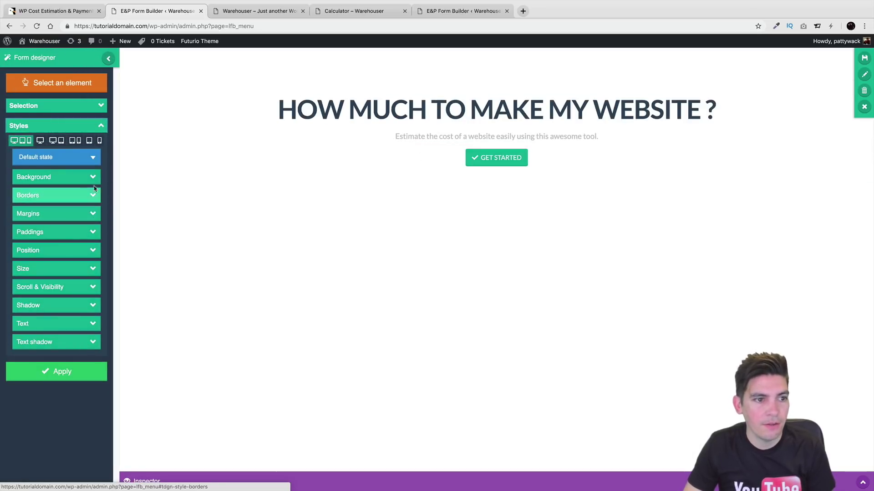
pyautogui.click(94, 178)
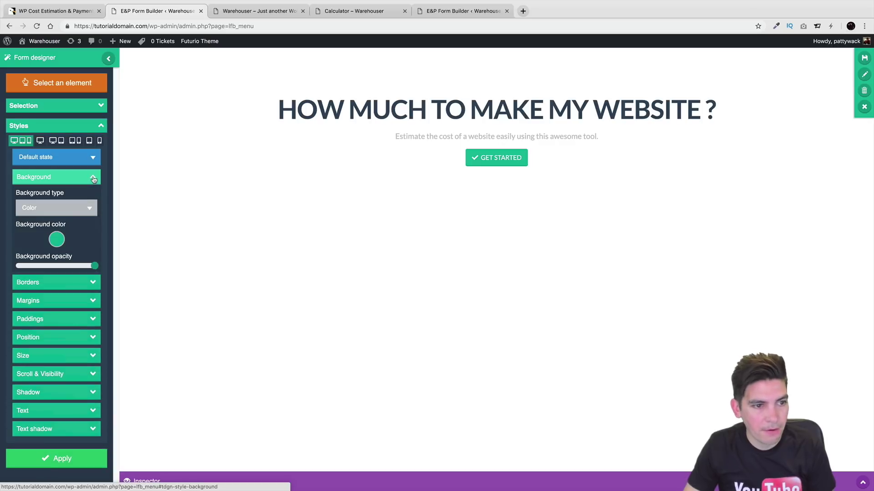
pyautogui.click(58, 238)
pyautogui.moveTo(84, 267); pyautogui.dragTo(28, 285)
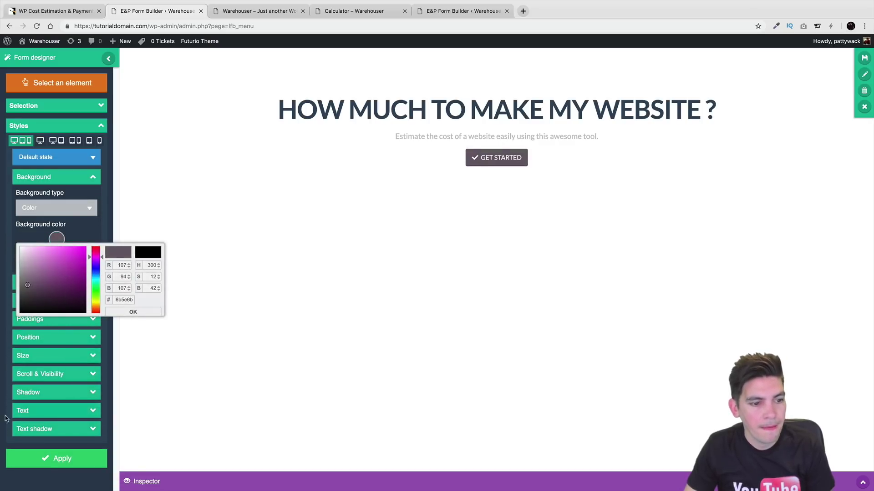
pyautogui.click(37, 372)
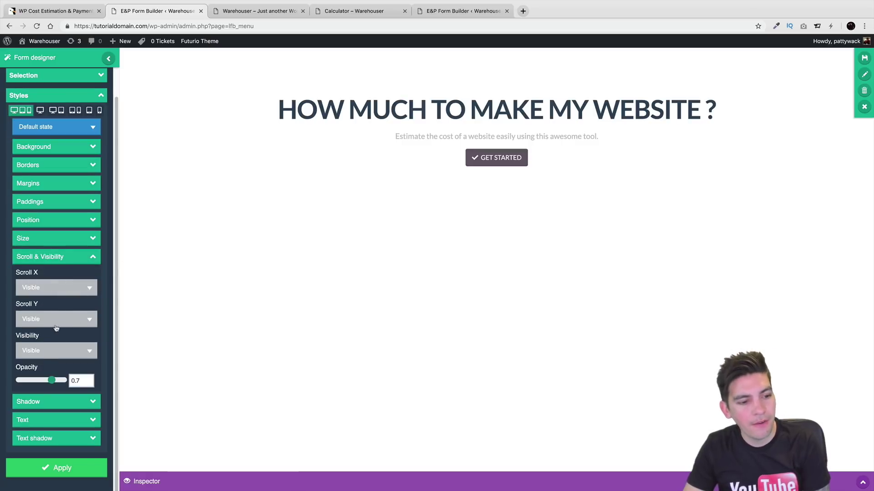
pyautogui.click(60, 468)
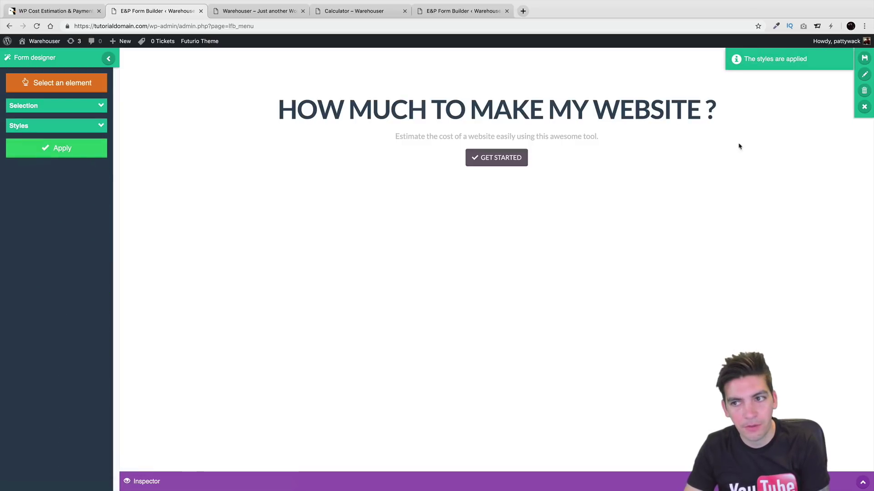
pyautogui.click(865, 59)
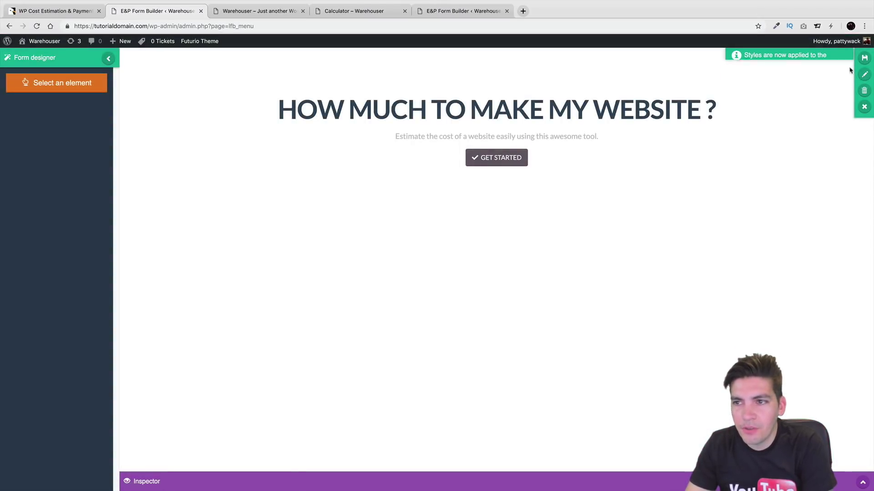
# Look over the form's email and text settings, then return to the Forms List of nine forms
pyautogui.click(864, 107)
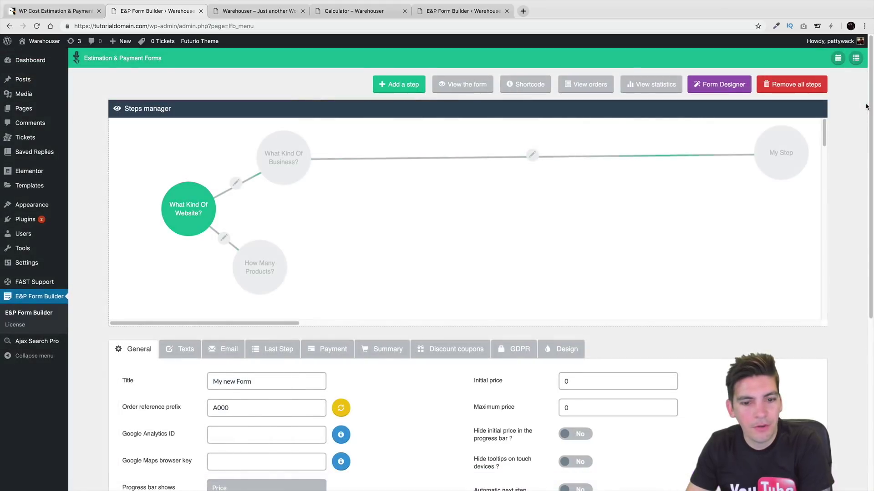
pyautogui.scroll(-5, 556, 234)
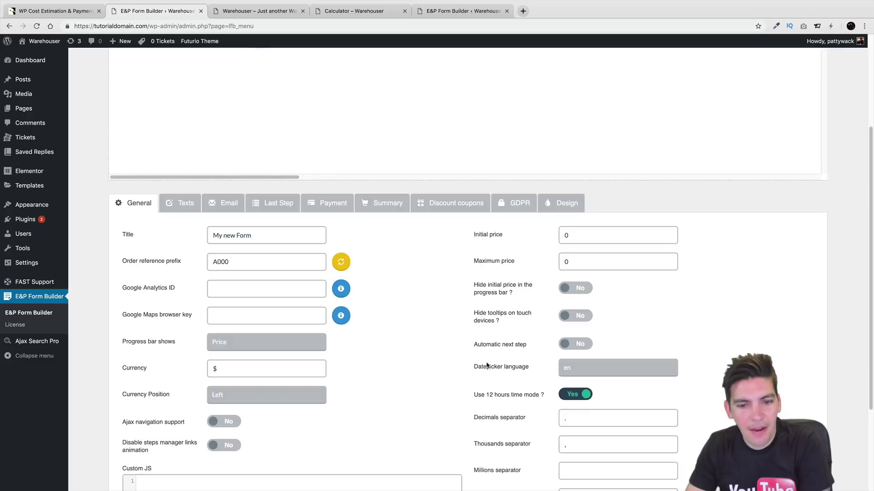
pyautogui.scroll(1, 486, 364)
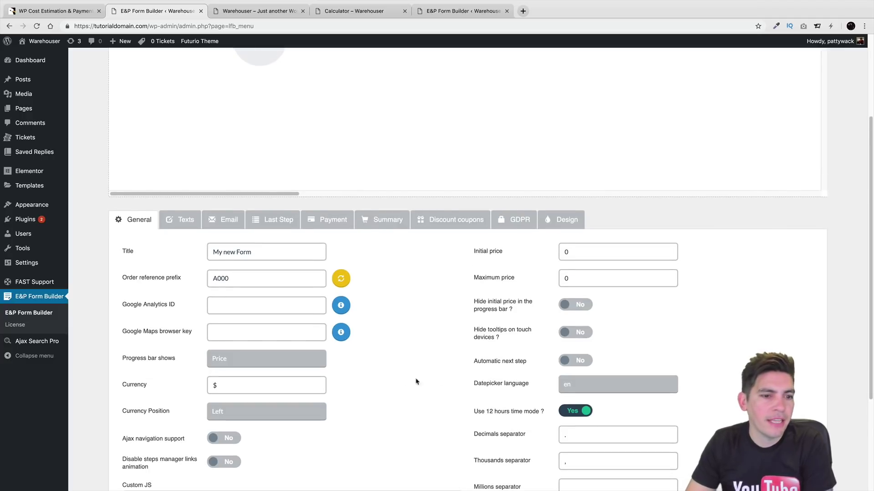
pyautogui.scroll(3, 386, 381)
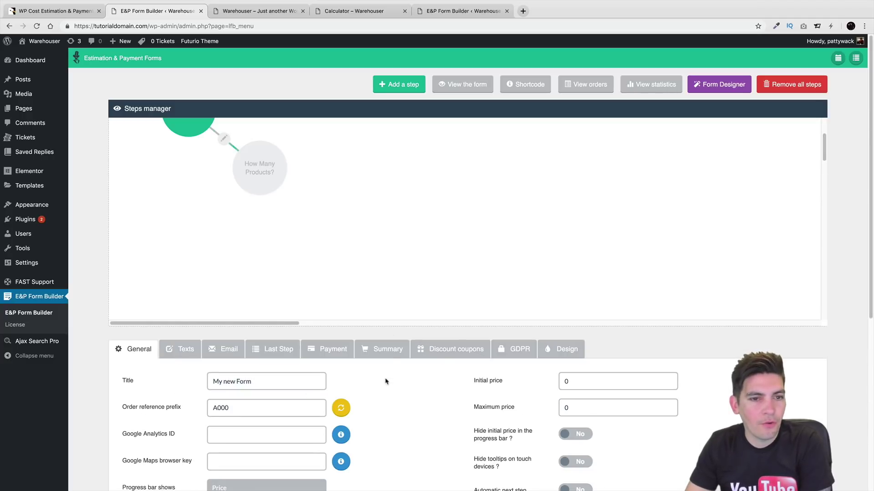
pyautogui.click(237, 347)
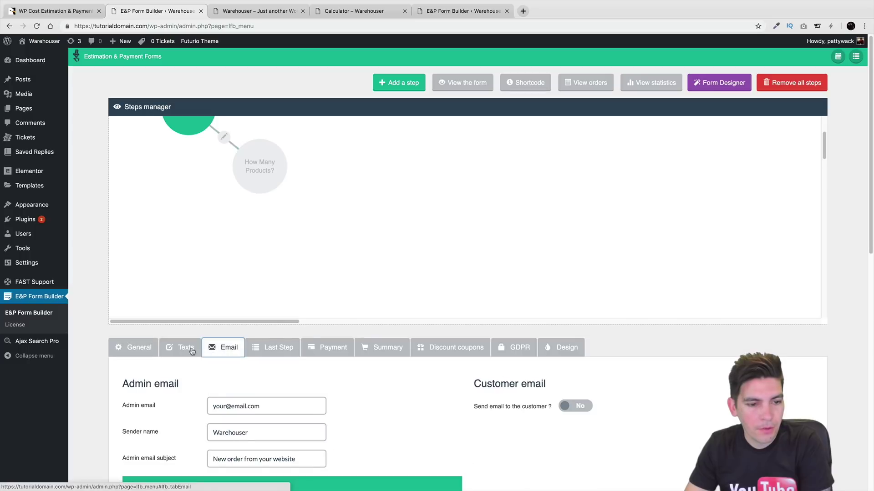
pyautogui.click(186, 348)
pyautogui.scroll(-3, 374, 381)
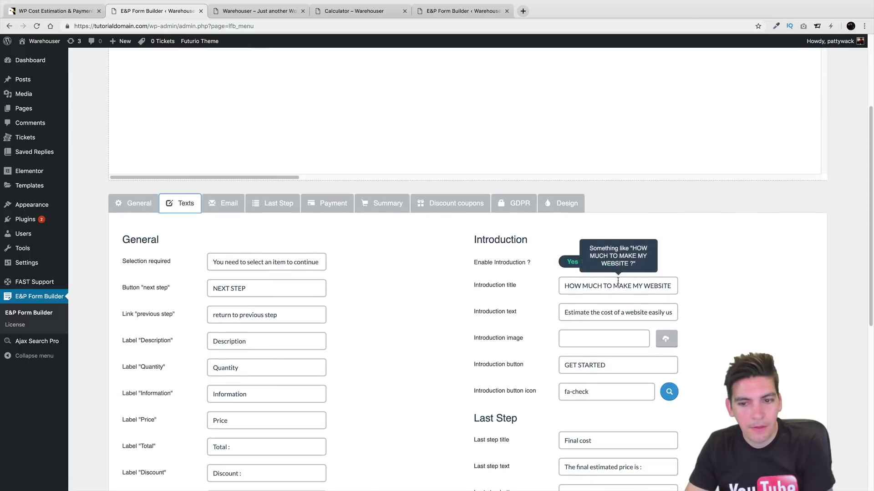
pyautogui.click(667, 286)
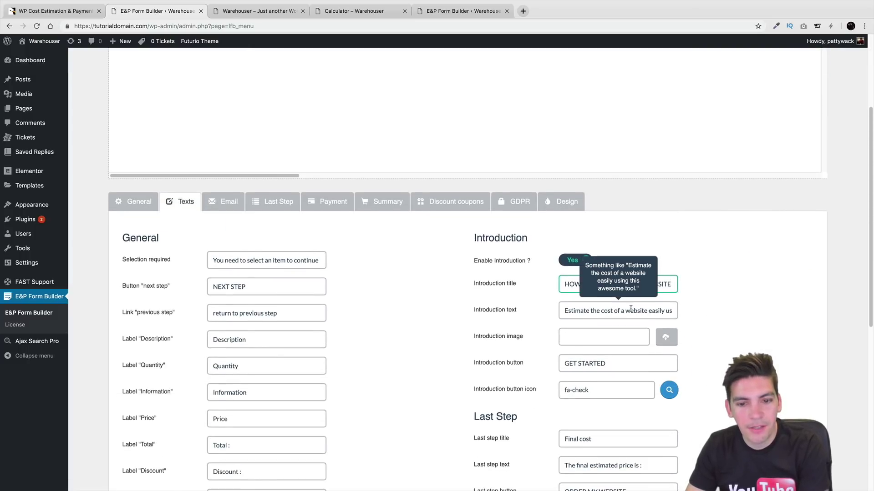
pyautogui.scroll(-4, 633, 314)
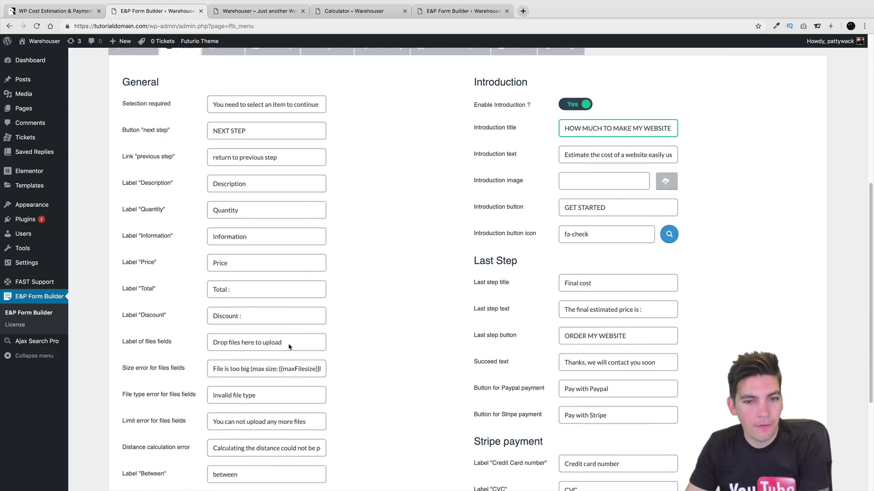
pyautogui.scroll(4, 474, 311)
pyautogui.scroll(2, 475, 312)
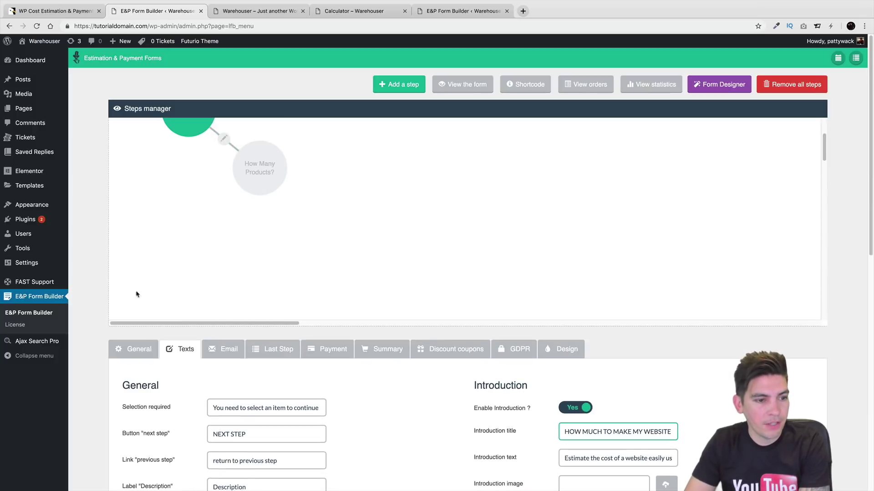
pyautogui.click(43, 314)
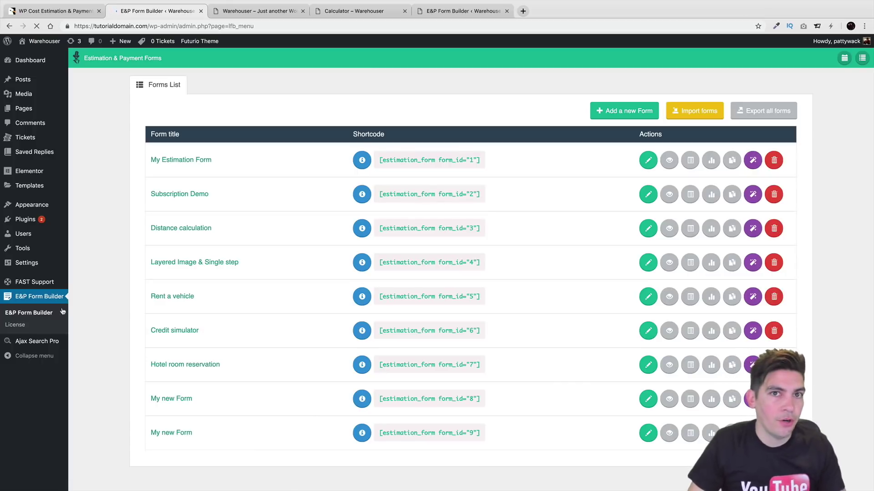
# Copy the form_id 9 shortcode and open the Calculator page in Elementor
pyautogui.tripleClick(425, 435)
pyautogui.rightClick(434, 435)
pyautogui.click(435, 436)
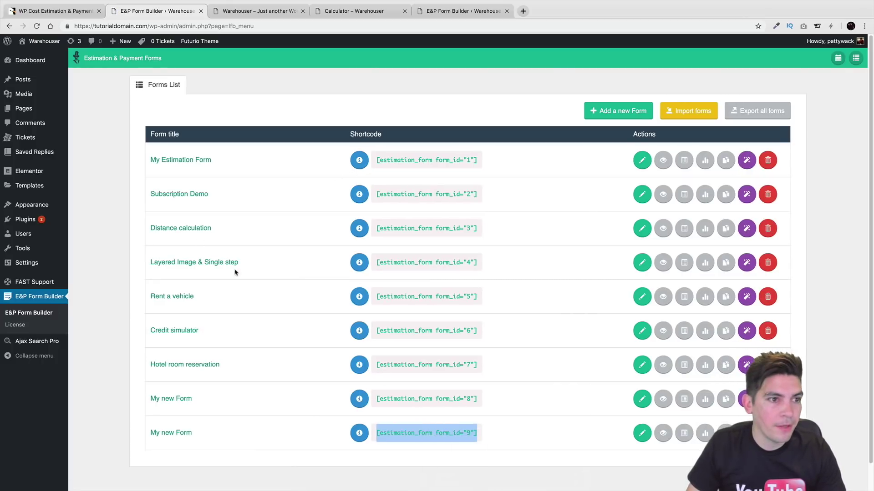
pyautogui.click(106, 117)
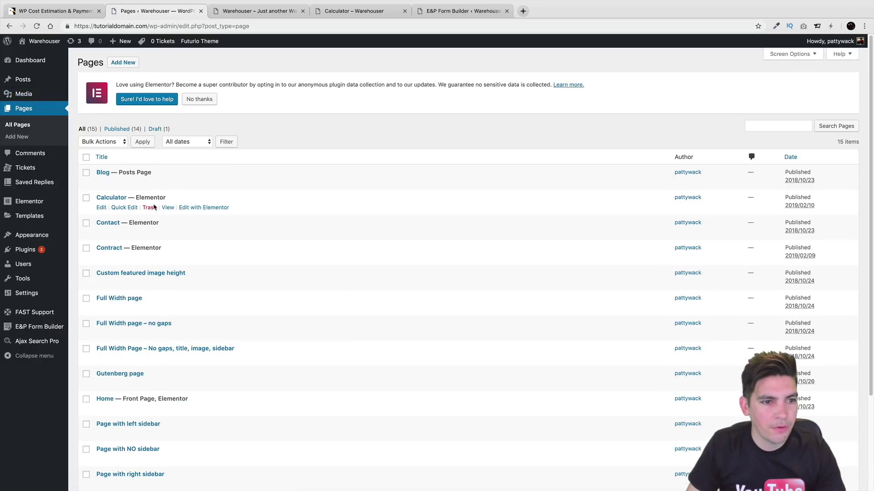
pyautogui.click(196, 208)
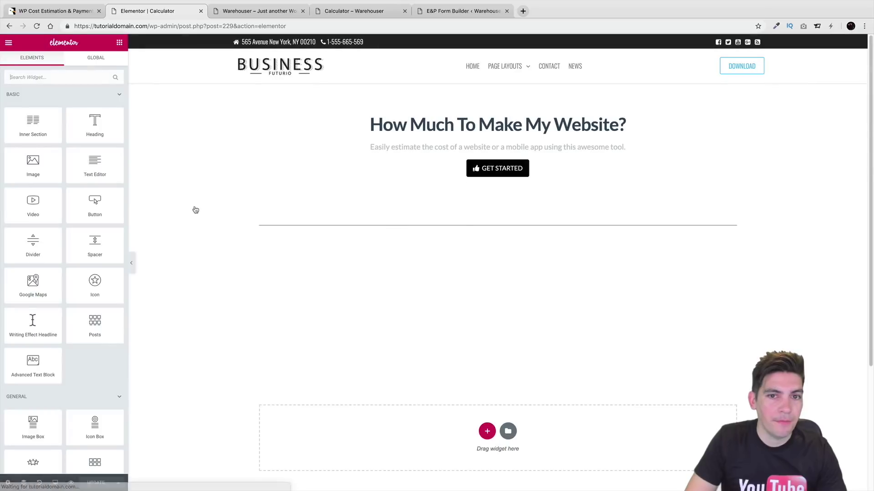
# Replace the form_id 1 shortcode with the form_id 9 one and view the live Calculator page
pyautogui.click(454, 119)
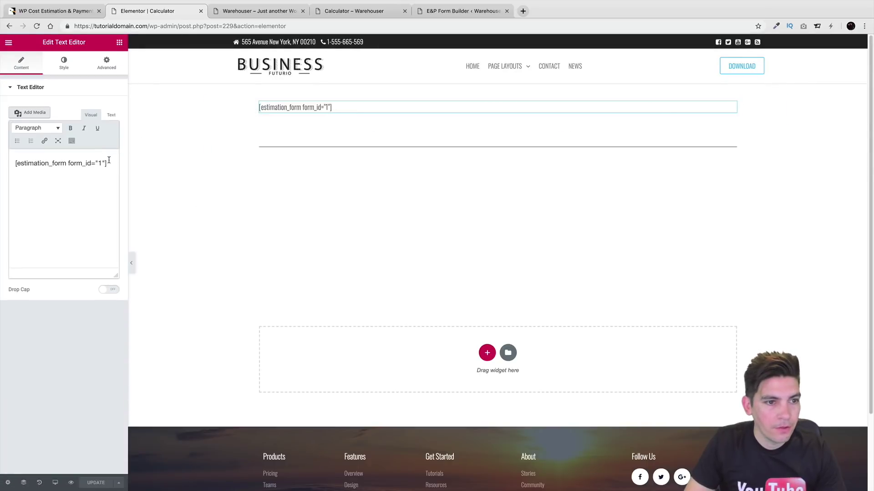
pyautogui.click(111, 115)
pyautogui.moveTo(108, 159); pyautogui.dragTo(13, 159)
pyautogui.rightClick(24, 157)
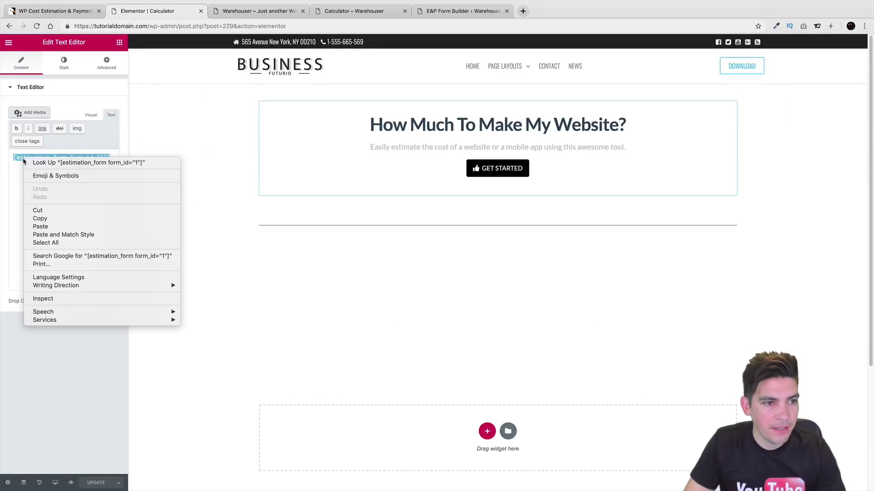
pyautogui.click(47, 227)
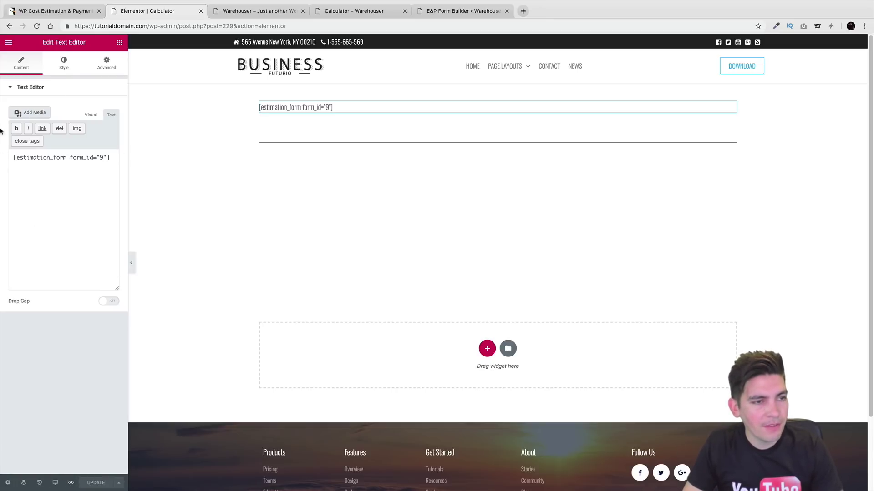
pyautogui.click(9, 45)
pyautogui.click(62, 247)
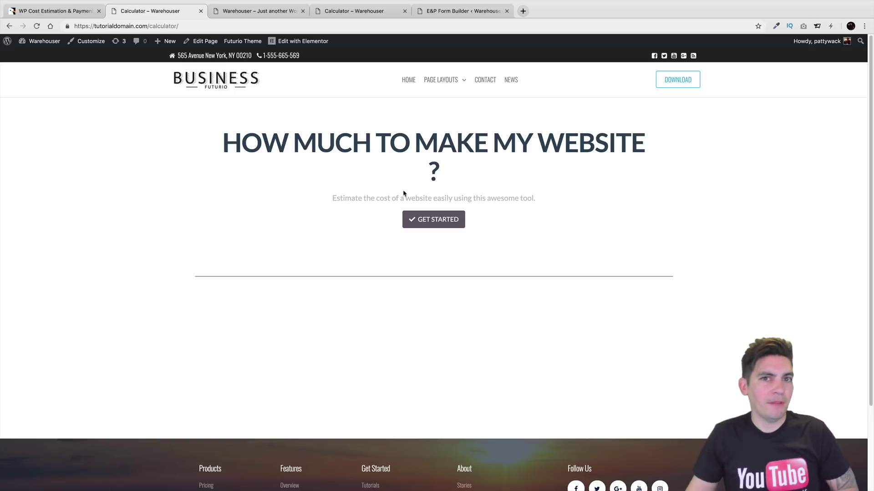
# Start the estimate, choose Business and Premium, and continue to the final cost
pyautogui.click(449, 219)
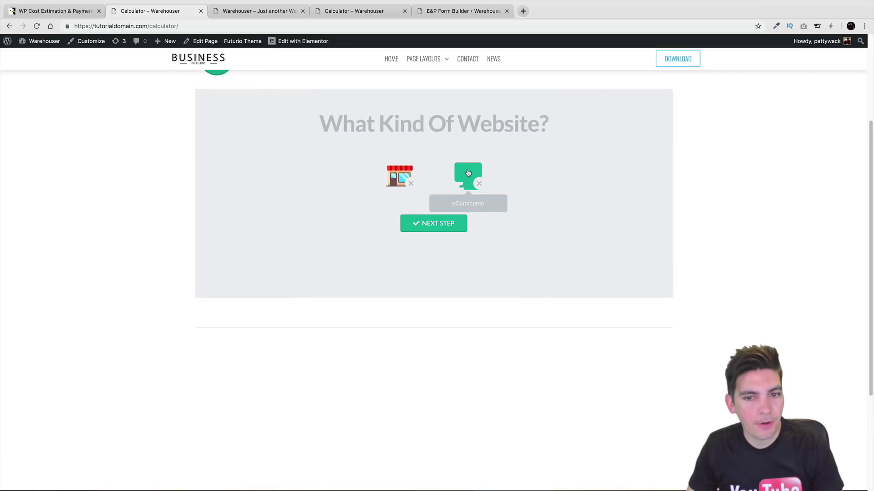
pyautogui.click(402, 207)
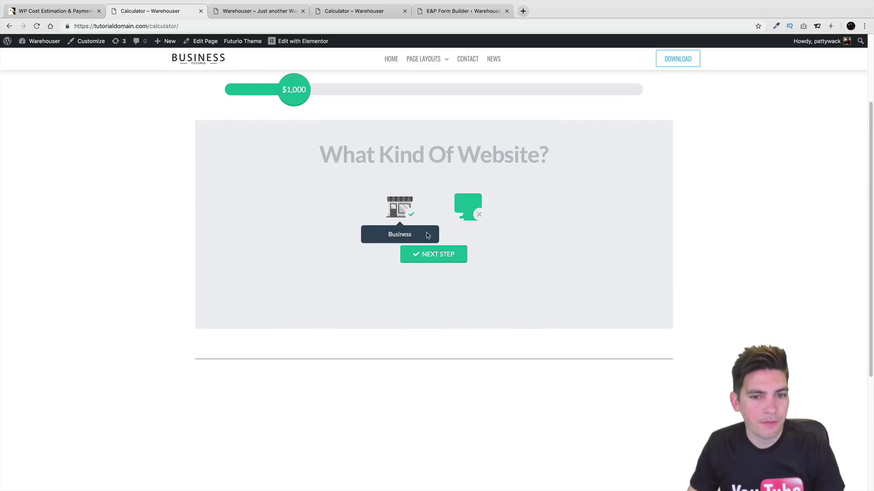
pyautogui.click(438, 251)
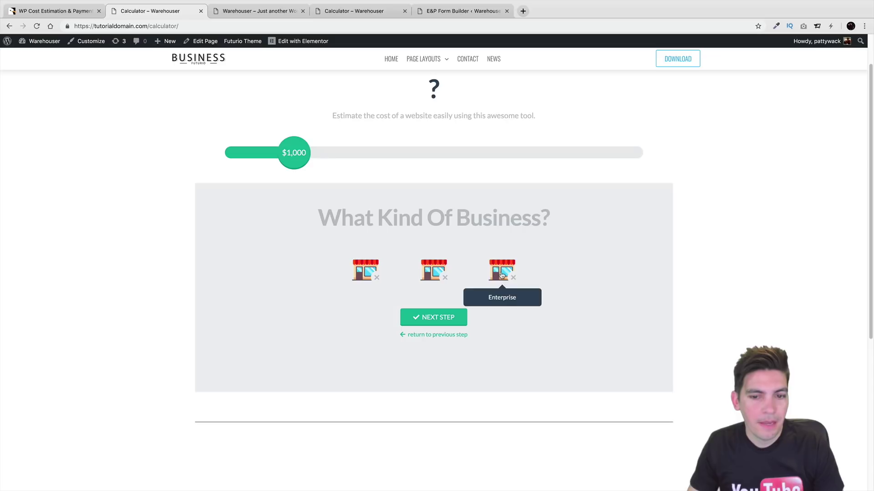
pyautogui.click(431, 276)
pyautogui.click(441, 322)
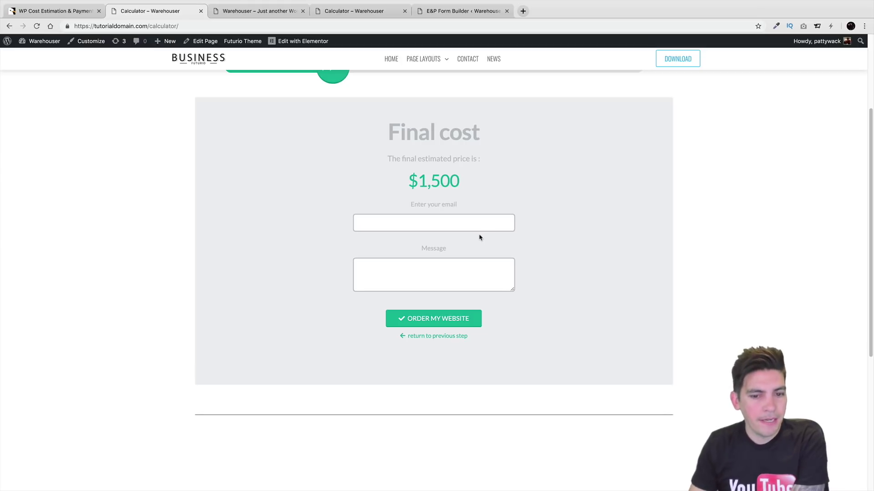
# Go back, swap Premium for Enterprise, and advance to My Step at $2,000
pyautogui.click(434, 339)
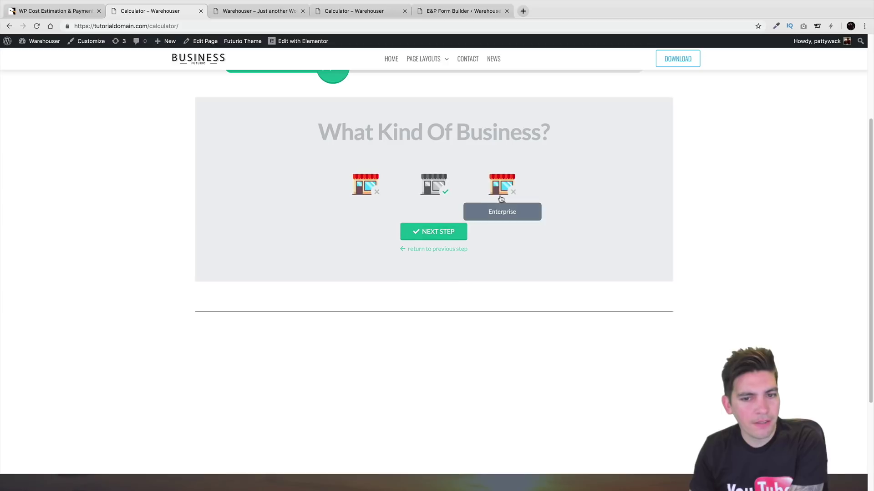
pyautogui.click(501, 187)
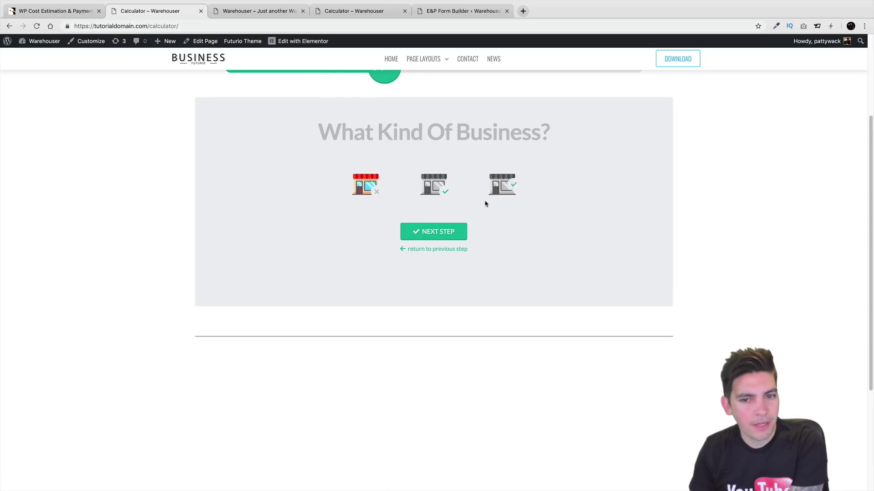
pyautogui.click(435, 184)
pyautogui.click(445, 231)
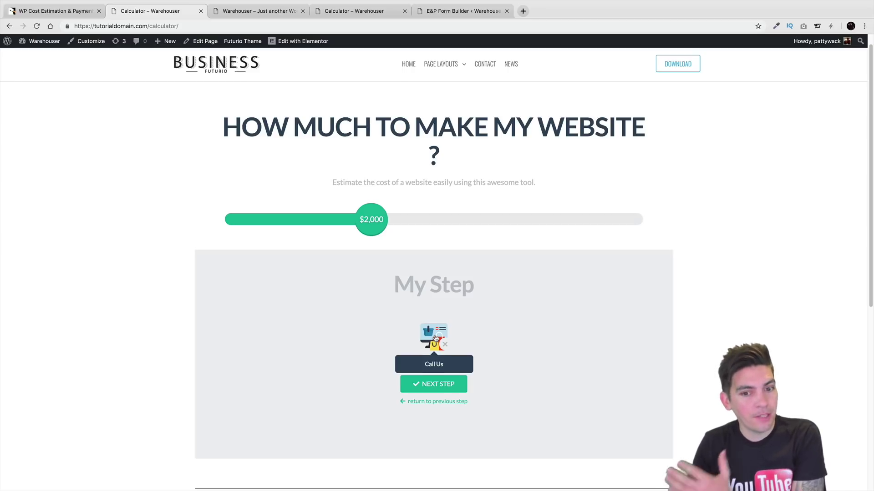
# Go back to the website type, choose eCommerce and the middle product count, reaching $2,500
pyautogui.scroll(-2, 435, 339)
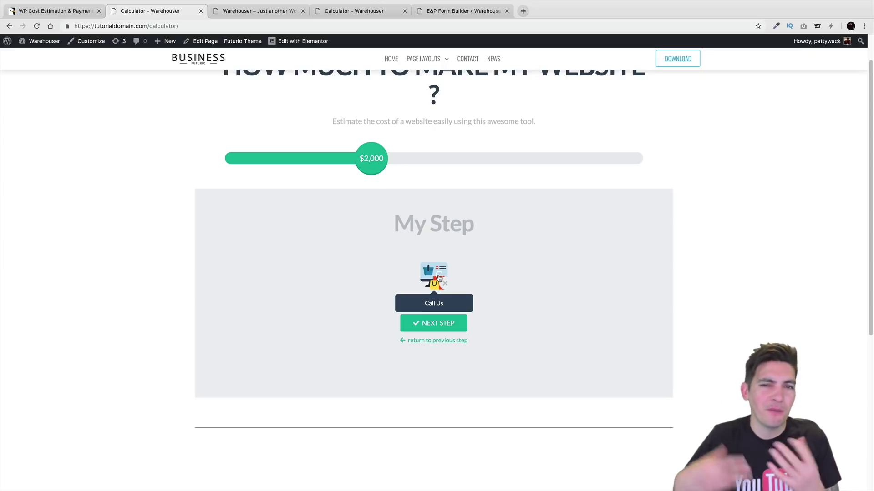
pyautogui.click(455, 342)
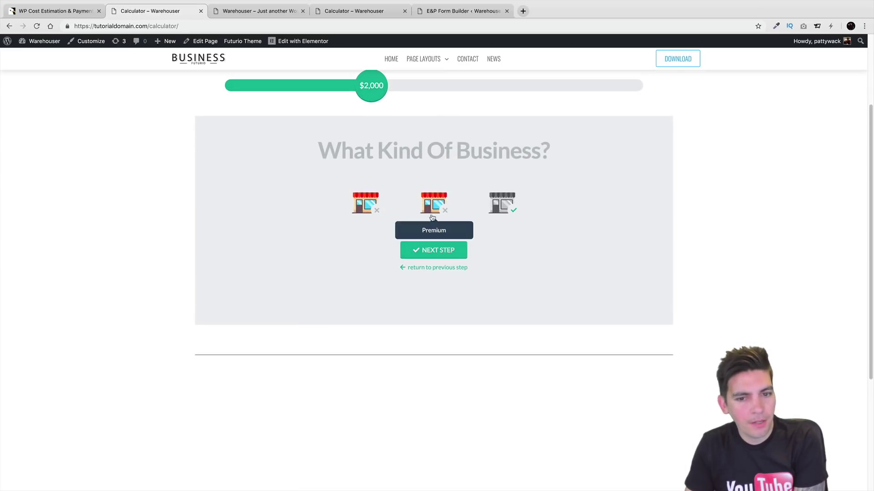
pyautogui.click(412, 268)
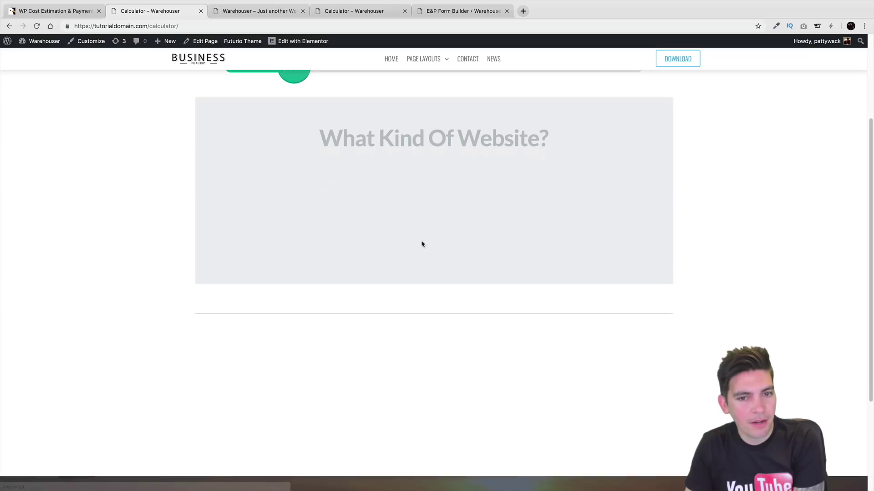
pyautogui.click(463, 184)
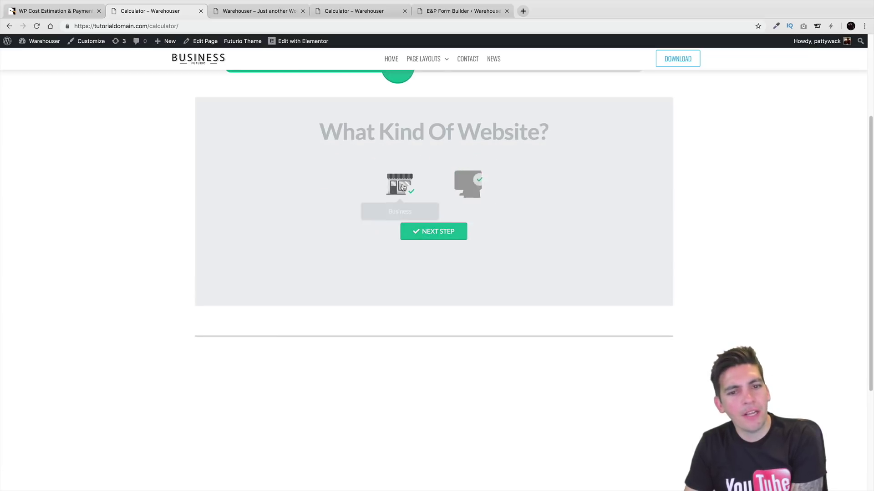
pyautogui.click(443, 231)
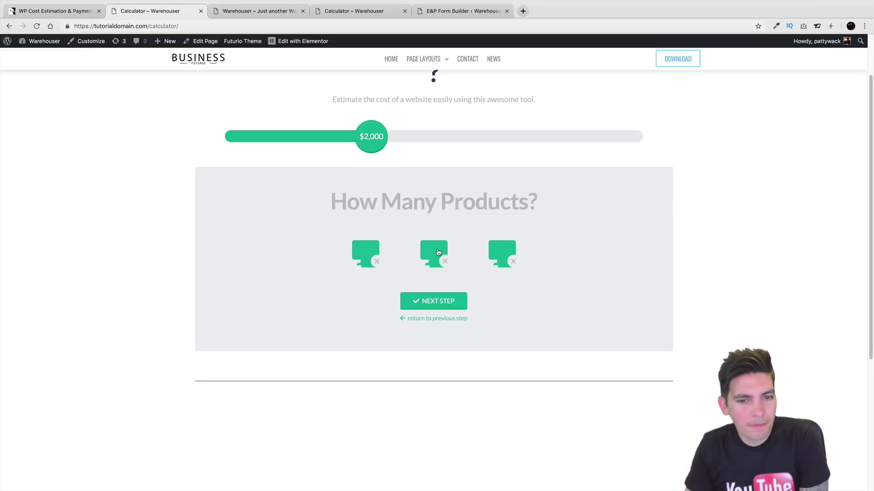
pyautogui.click(436, 254)
pyautogui.click(442, 306)
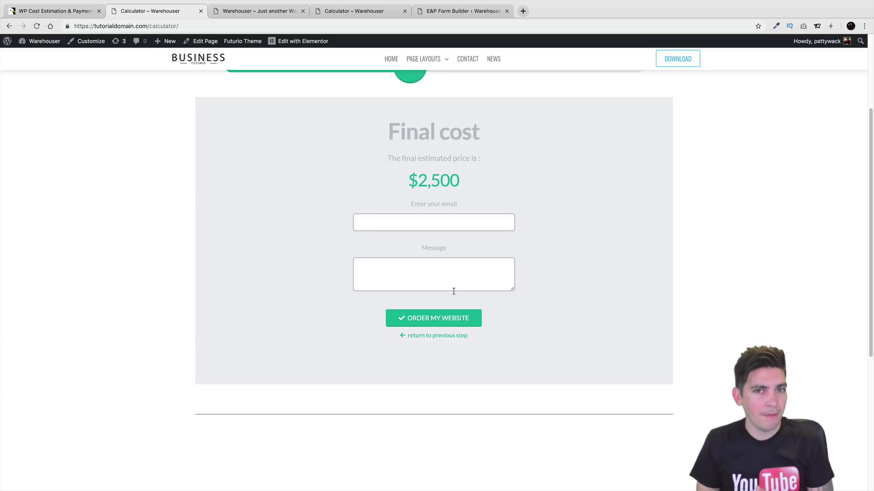
# Review the final cost, then switch to the CodeCanyon plugin page
pyautogui.scroll(4, 454, 291)
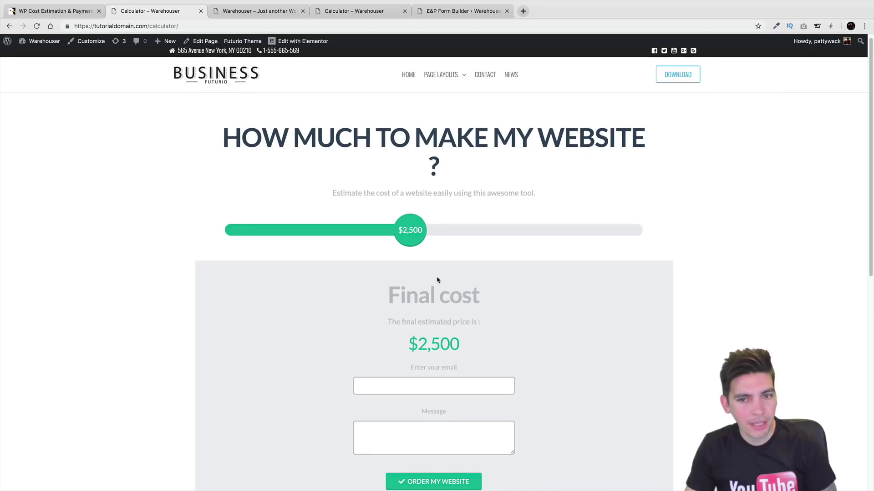
pyautogui.scroll(-1, 434, 270)
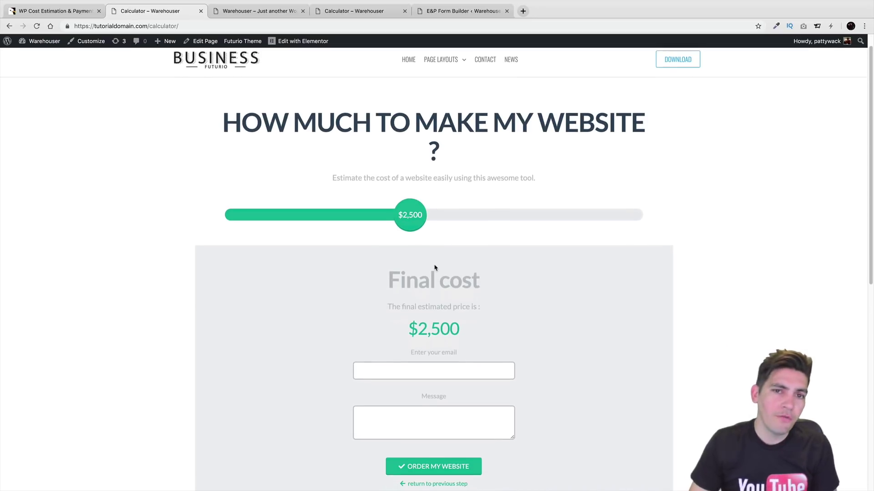
pyautogui.scroll(-2, 435, 267)
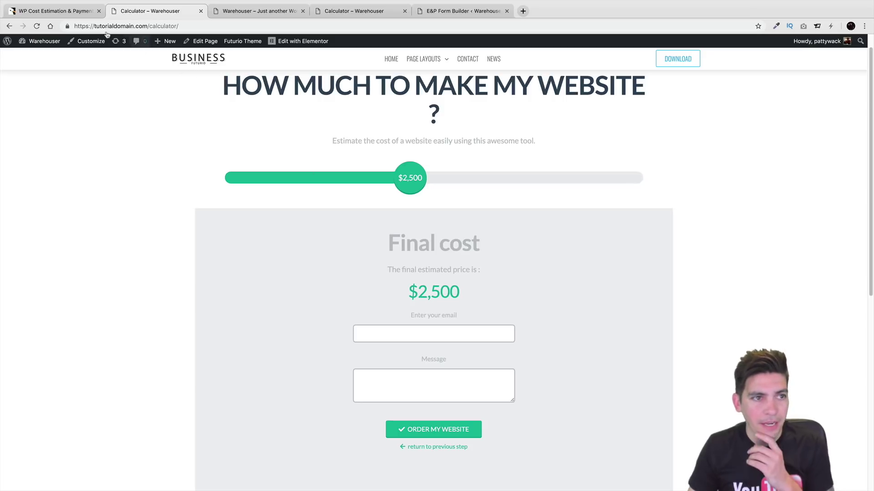
pyautogui.click(75, 15)
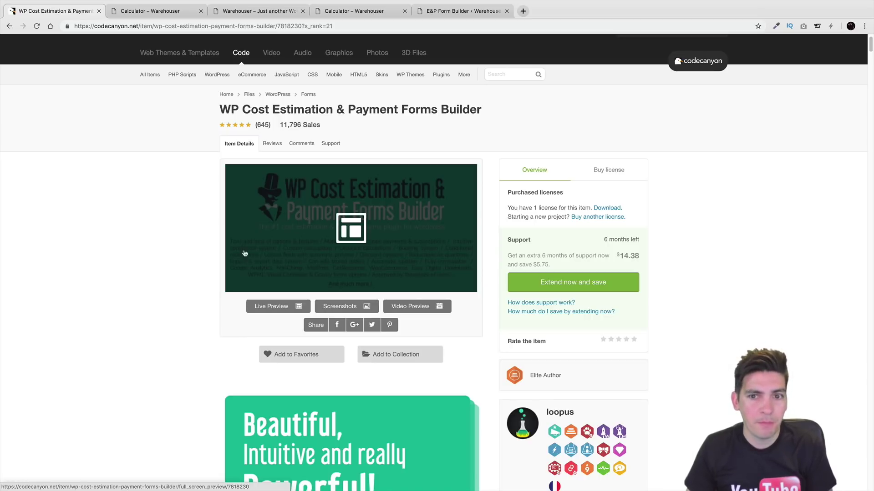
pyautogui.scroll(-1, 333, 272)
pyautogui.scroll(-15, 333, 272)
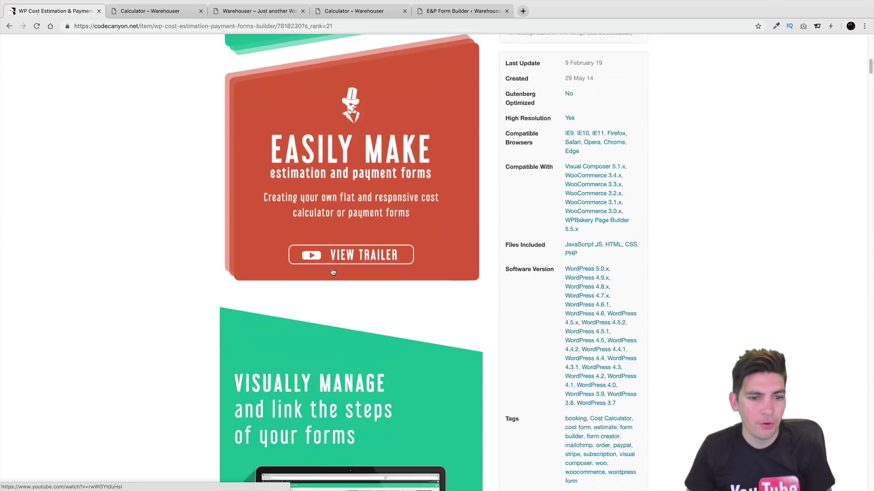
pyautogui.scroll(-5, 333, 272)
pyautogui.scroll(20, 333, 273)
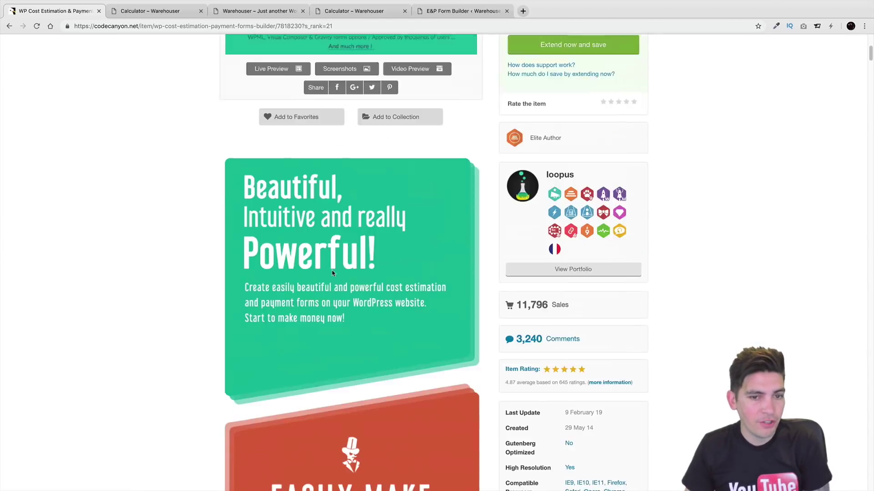